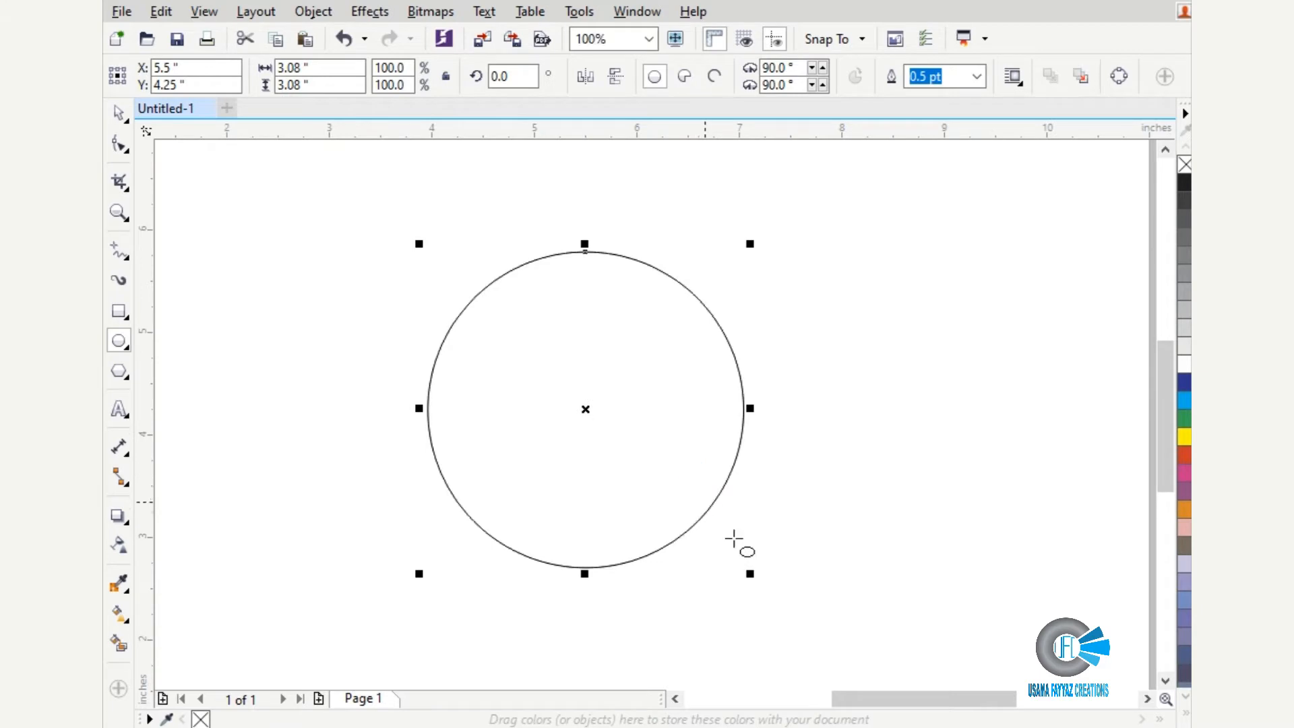
Create a concentric copy of the circle scaled inward to about 2.66 inches and combine both circles into a ring.
key("space")
left_click_drag(748, 573, 734, 549)
right_click(735, 549)
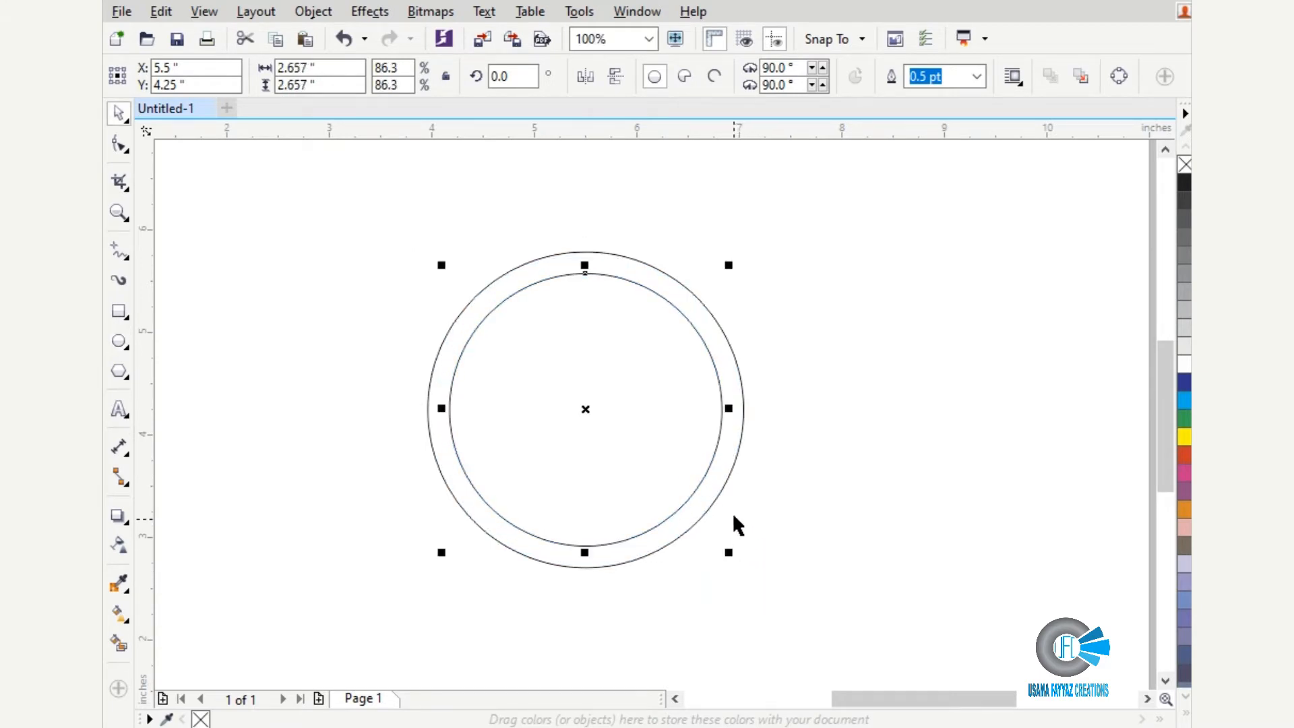
left_click(724, 483, "shift")
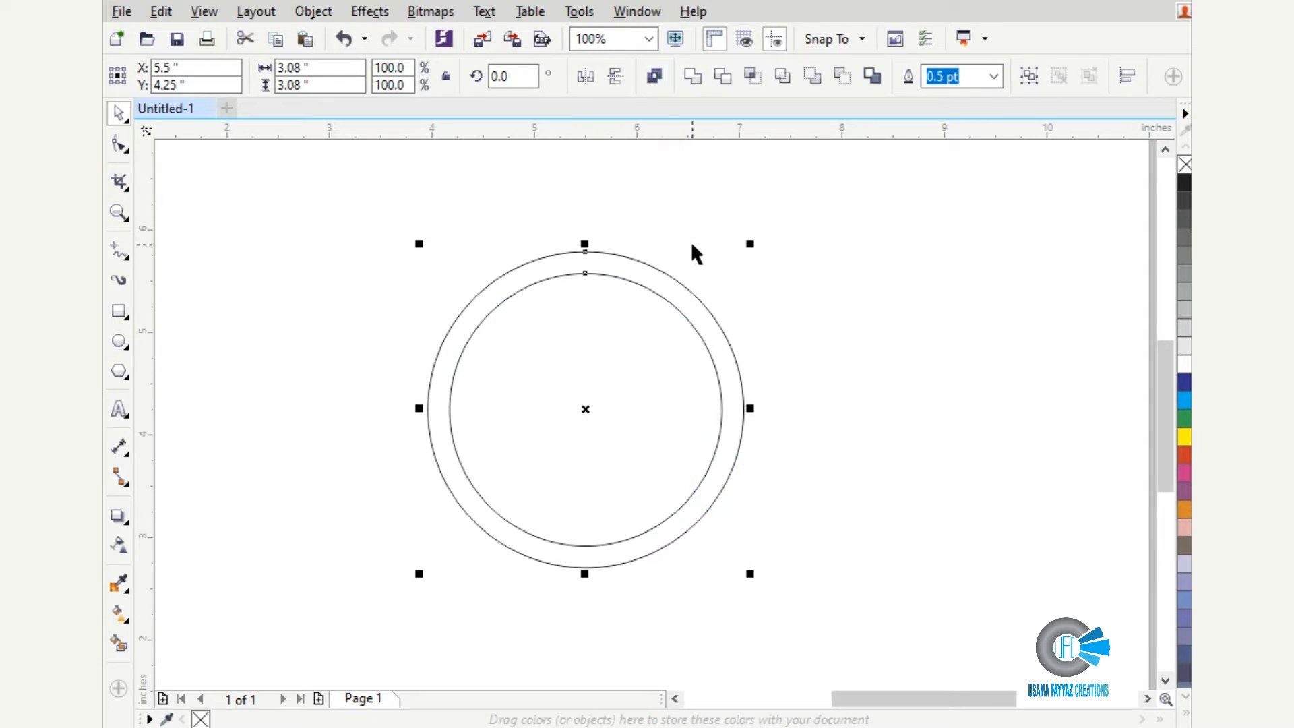
left_click(661, 79)
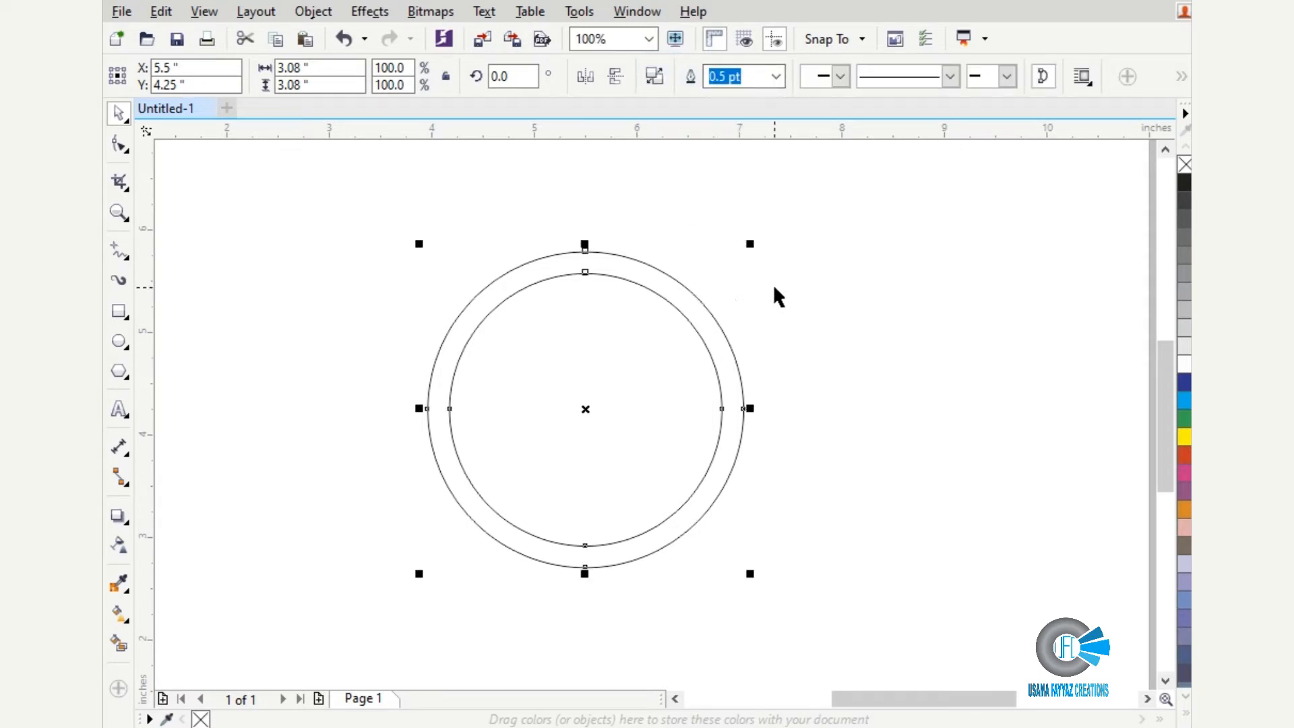
Fill the combined ring with medium gray and remove its outline.
left_click_drag(803, 225, 470, 540)
left_click(490, 532)
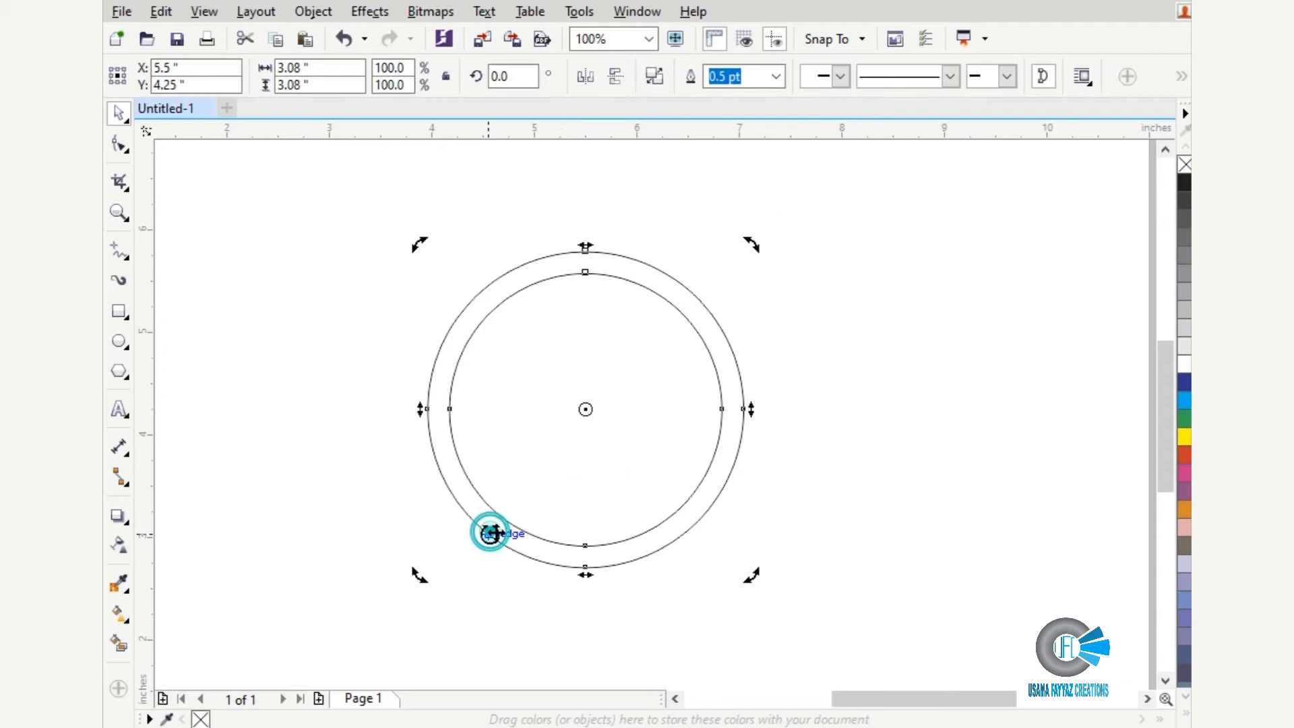
left_click(785, 519)
left_click(739, 442)
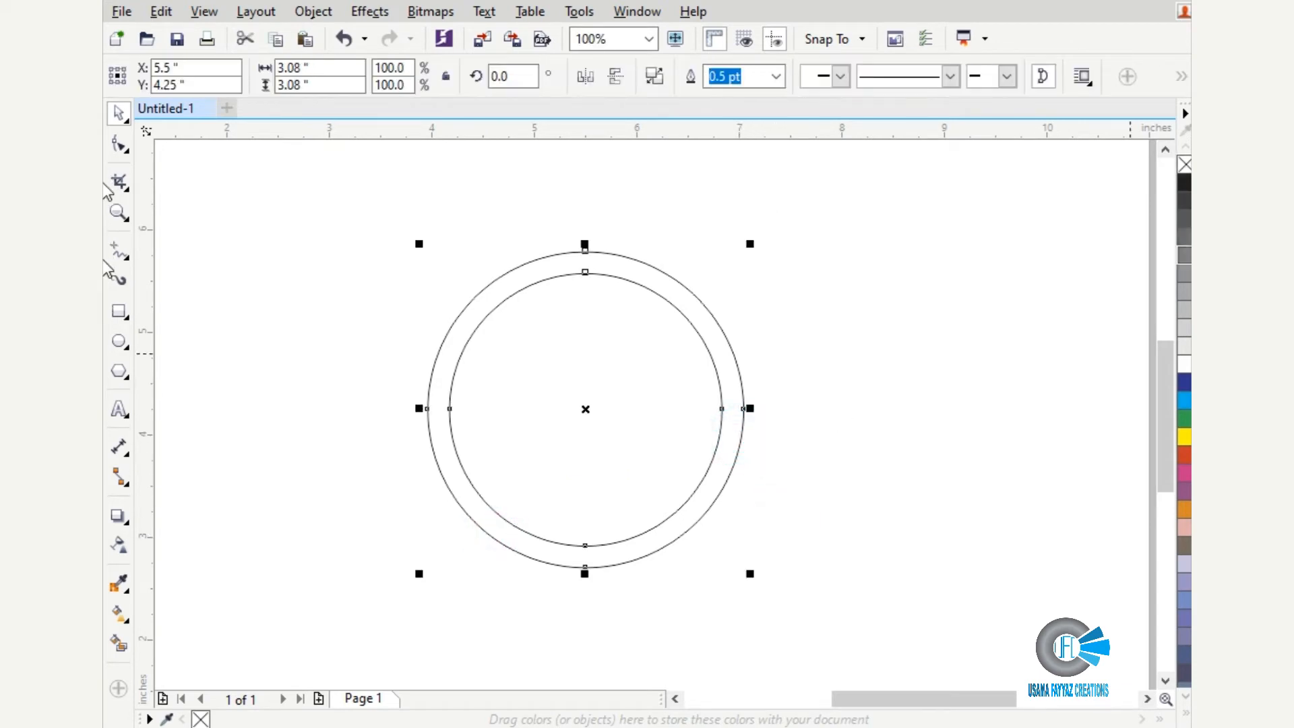
left_click(1184, 273)
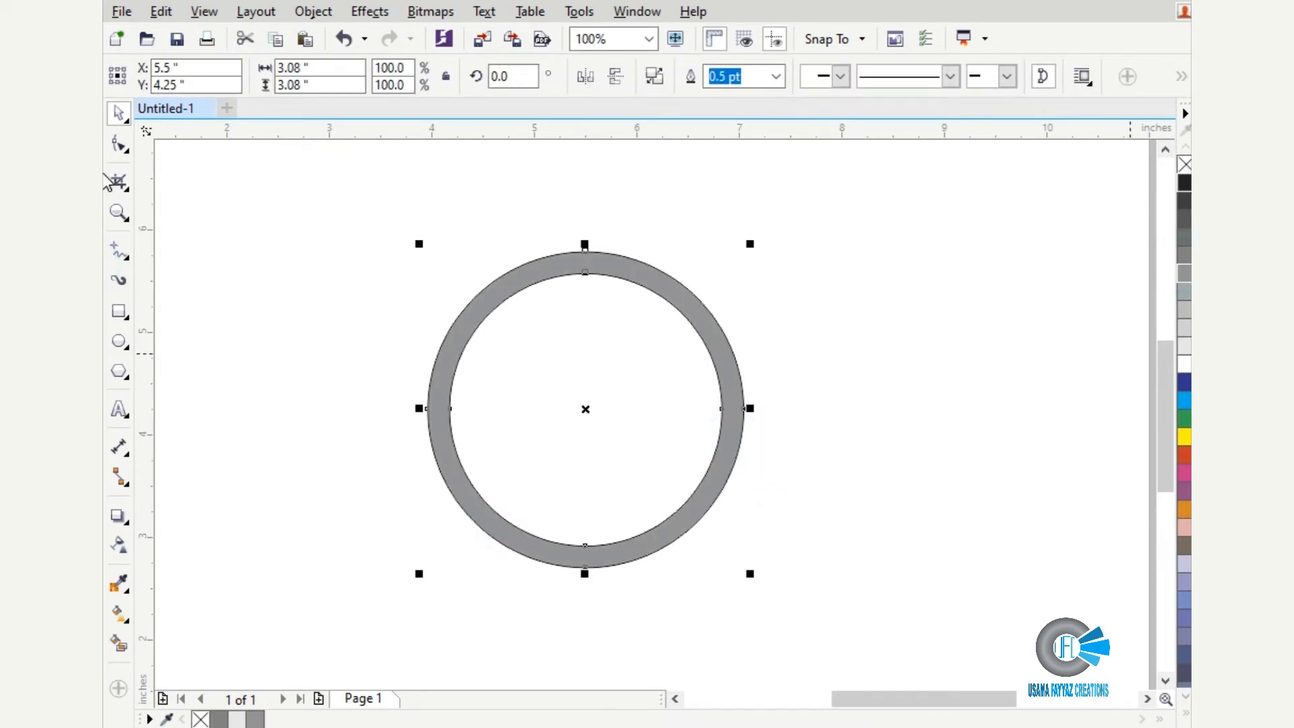
right_click(1184, 164)
left_click(1034, 297)
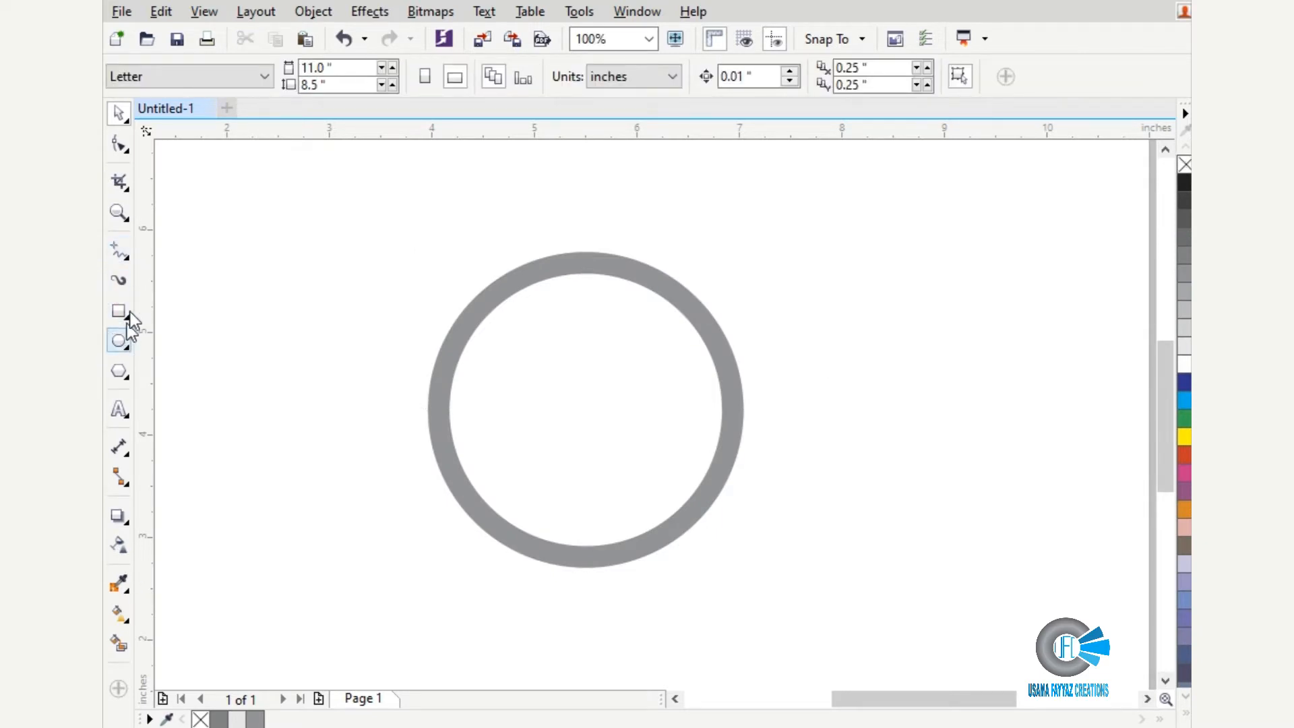
Draw a tall, narrow rectangle about 0.44 by 2.43 inches beside the ring.
left_click(128, 256)
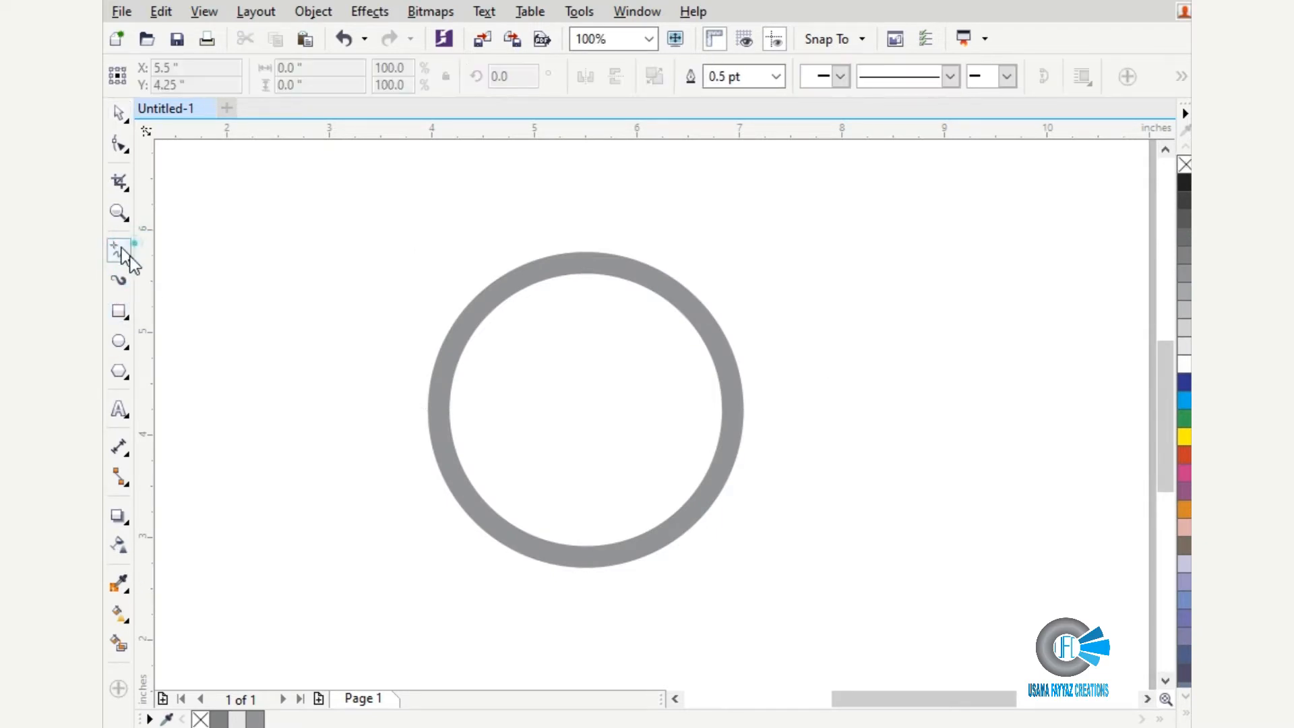
left_click(132, 256)
left_click(119, 313)
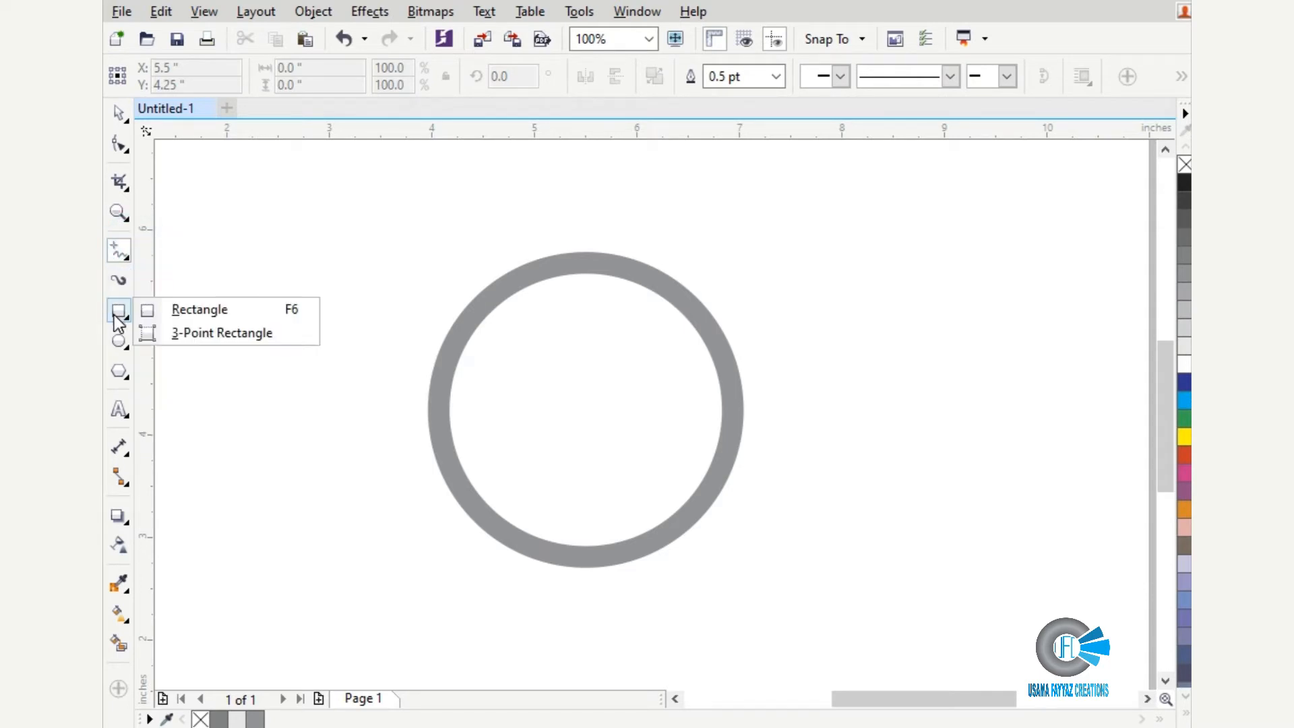
left_click(170, 312)
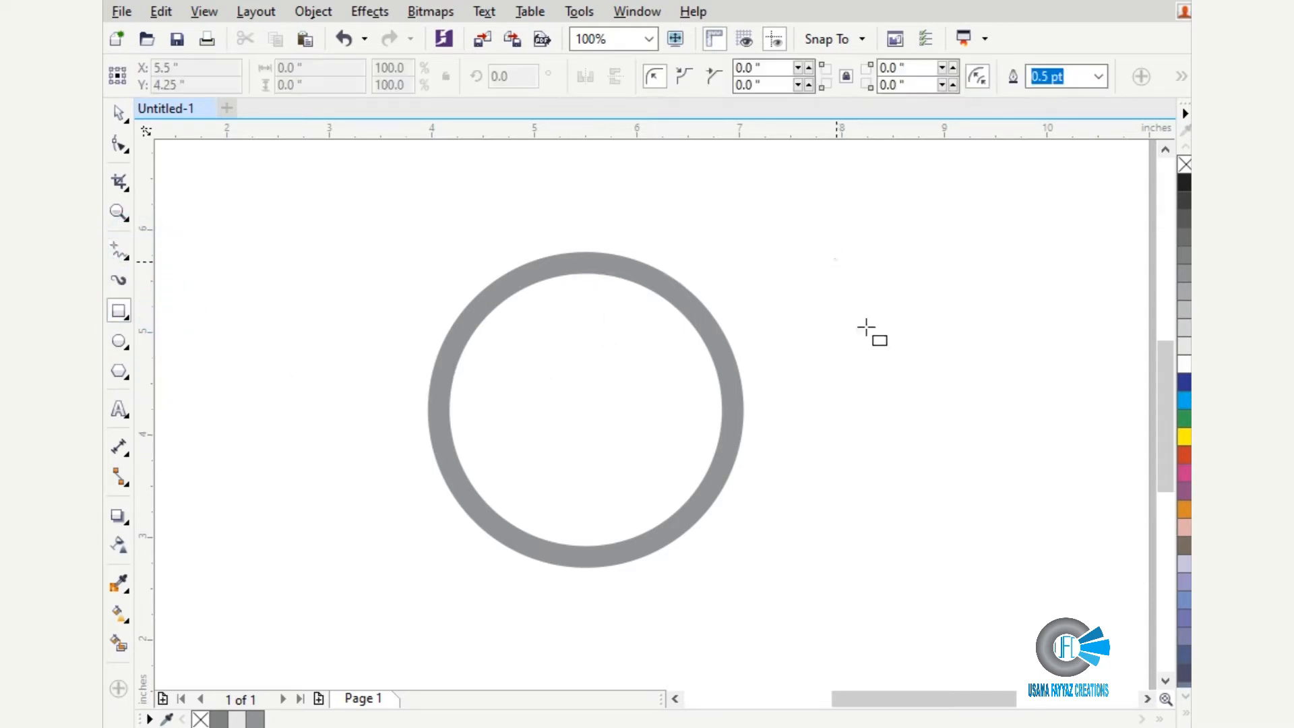
left_click_drag(835, 260, 880, 509)
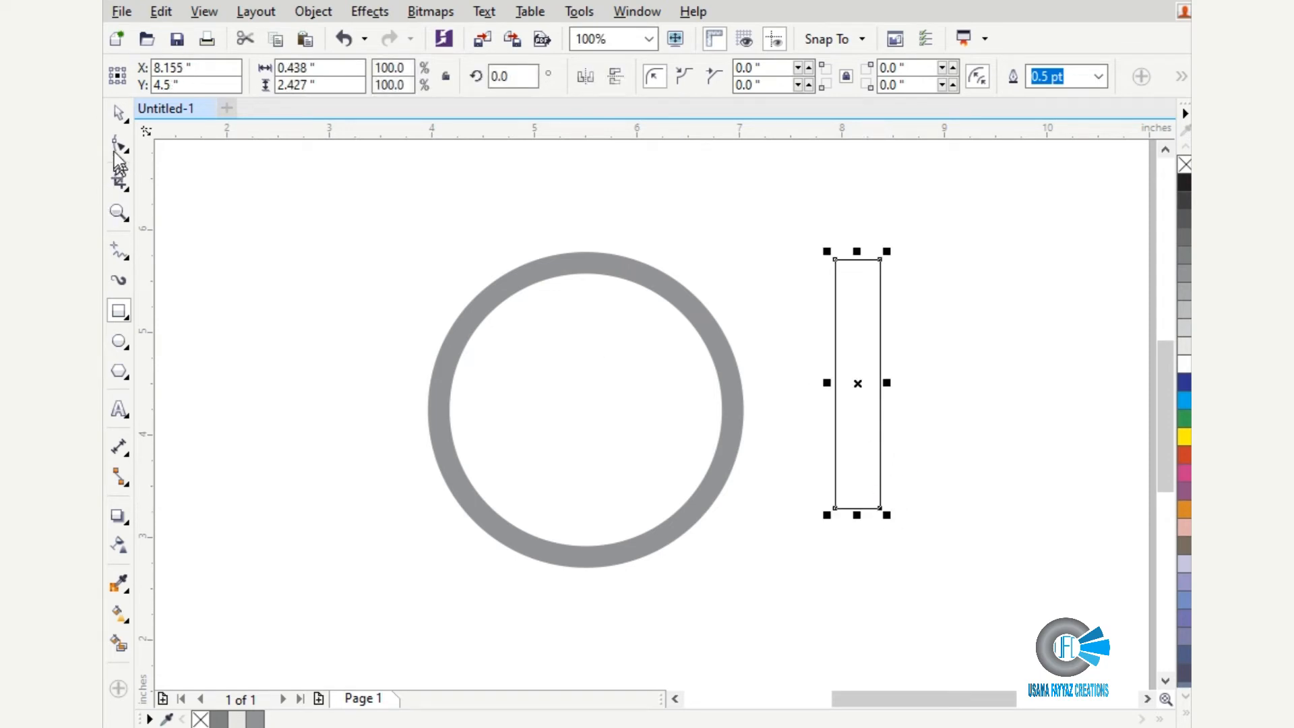
Set the rectangle's width to 0.5 inches and center it on the page inside the ring.
left_click(119, 113)
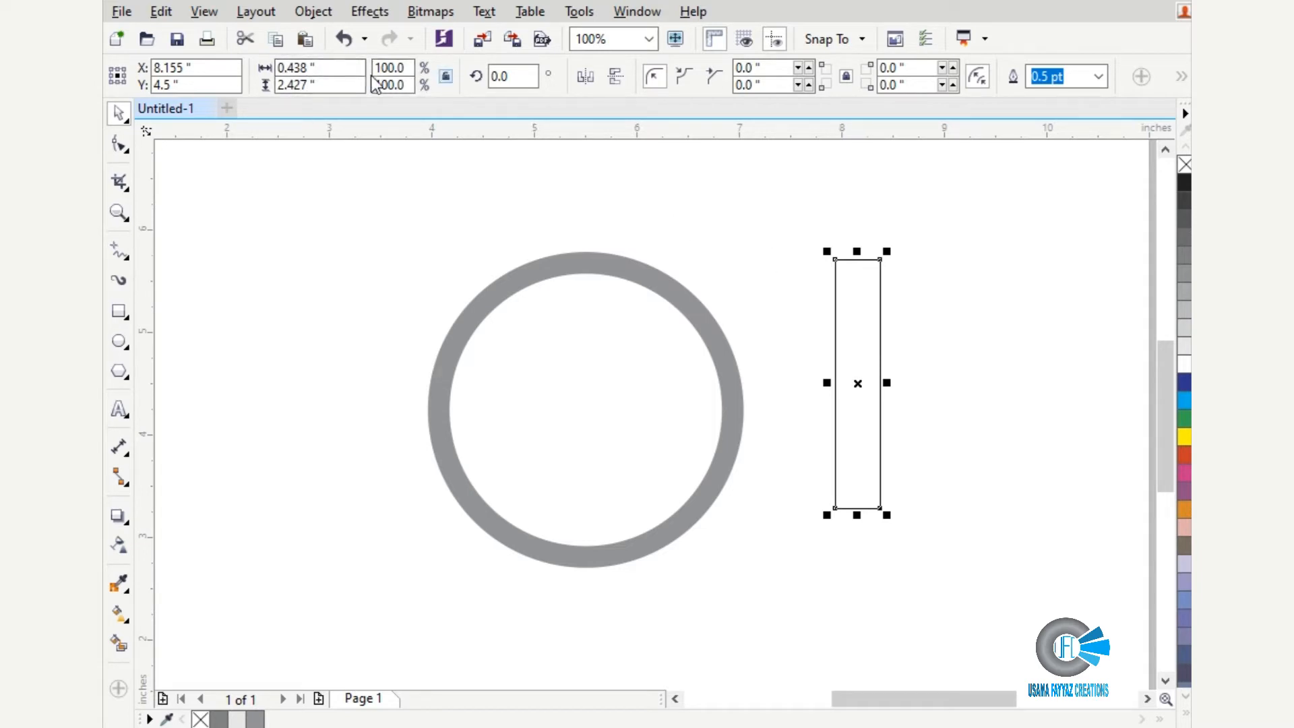
left_click_drag(326, 71, 103, 164)
type(".5")
key("Return")
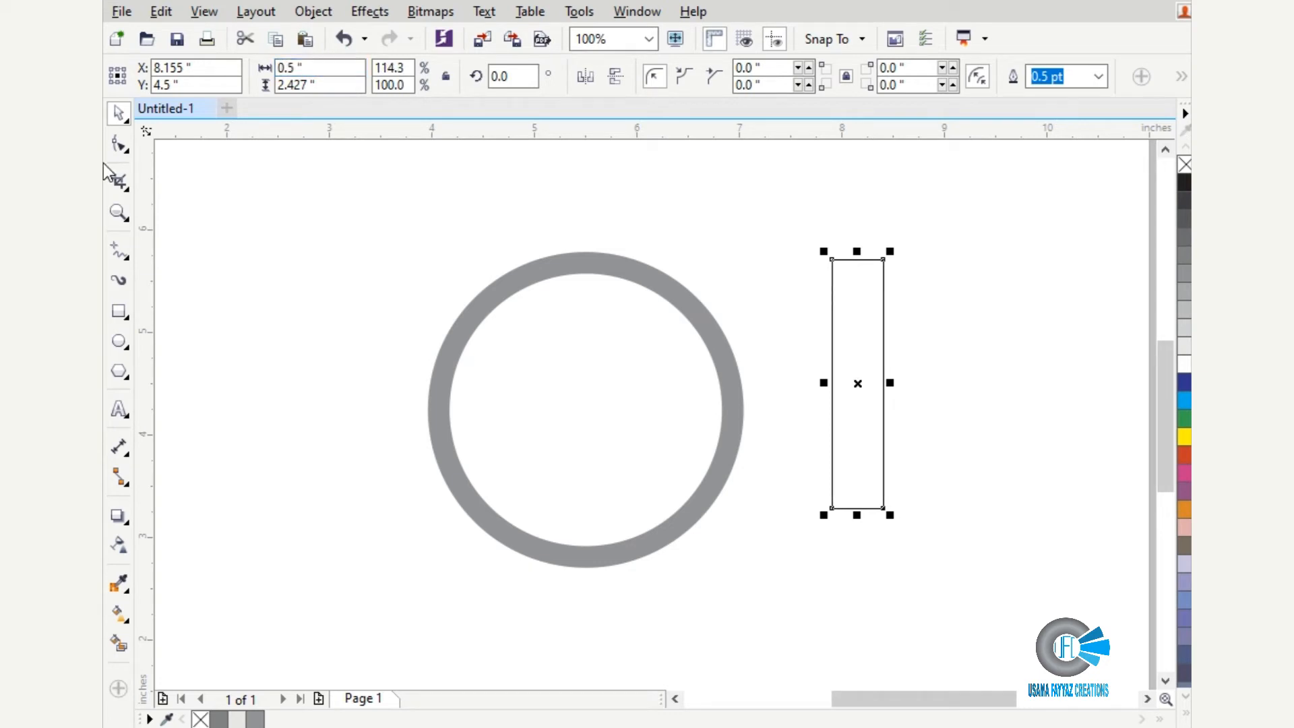
key("p")
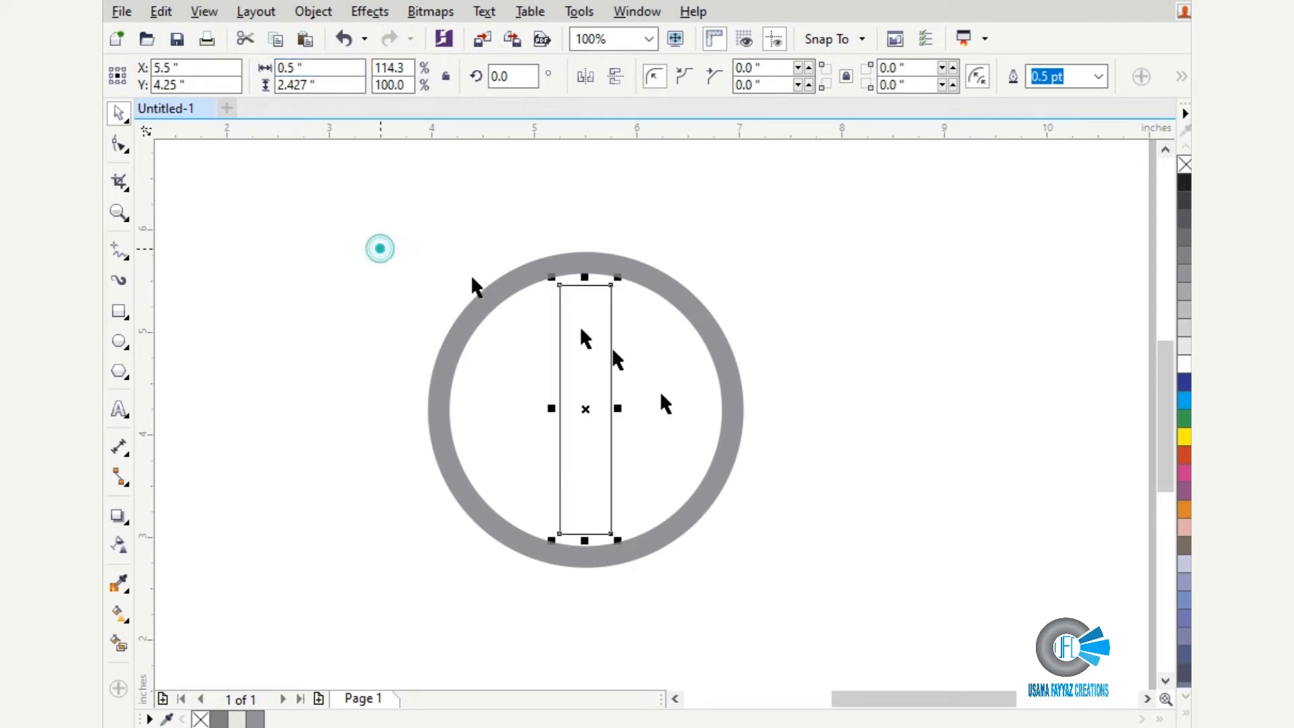
left_click_drag(380, 248, 858, 616)
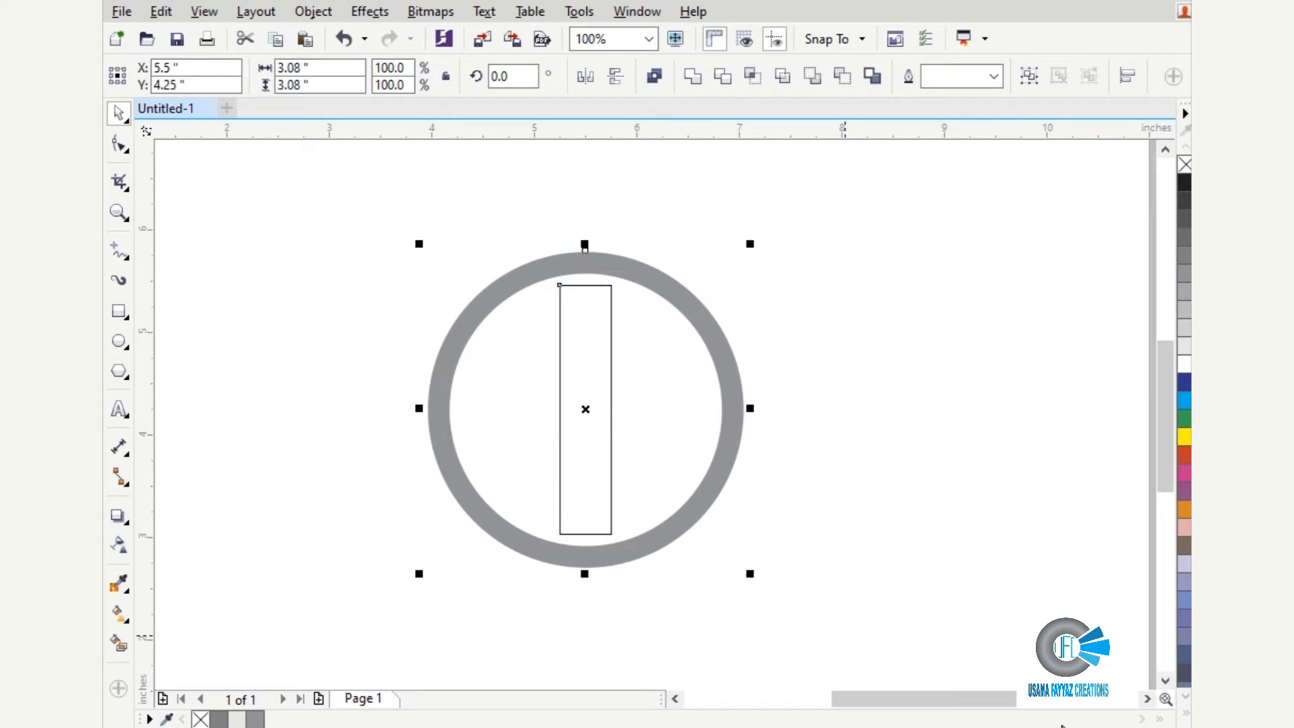
left_click(711, 364)
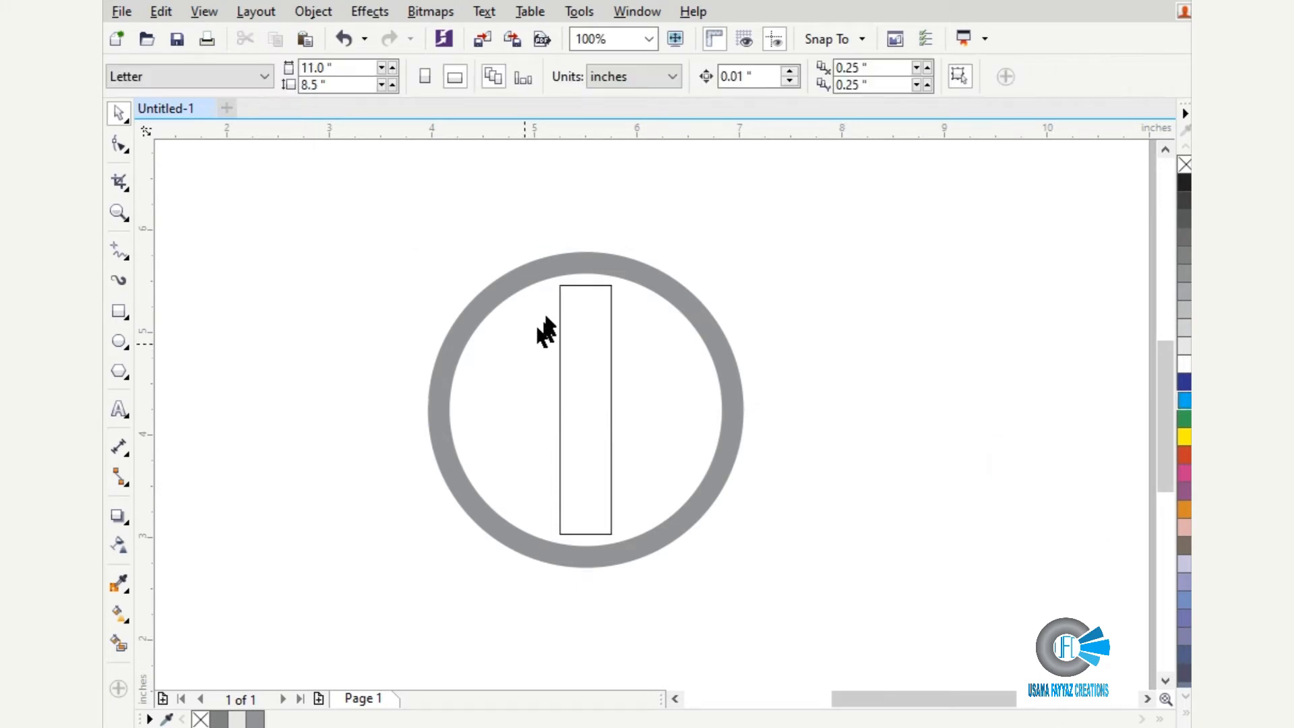
Convert the rectangle inside the ring to curves for node editing.
left_click(582, 286)
scroll(582, 286, "up", 3)
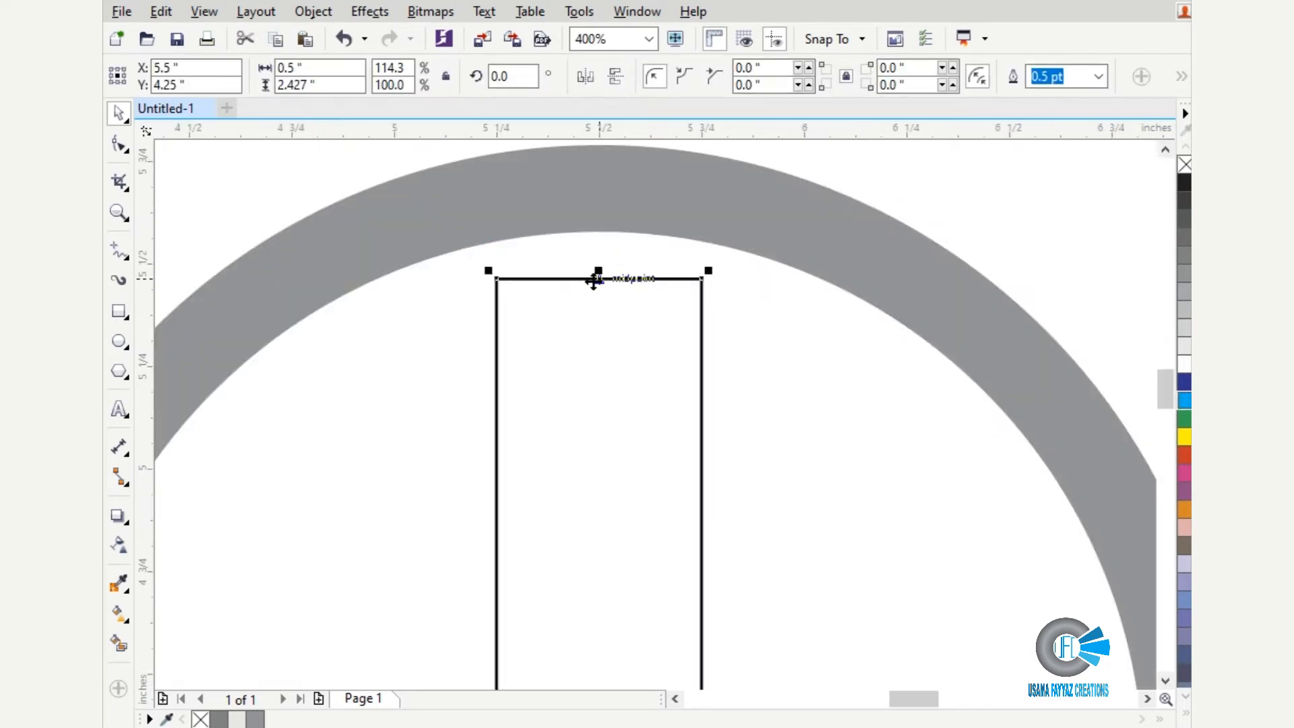
left_click(126, 143)
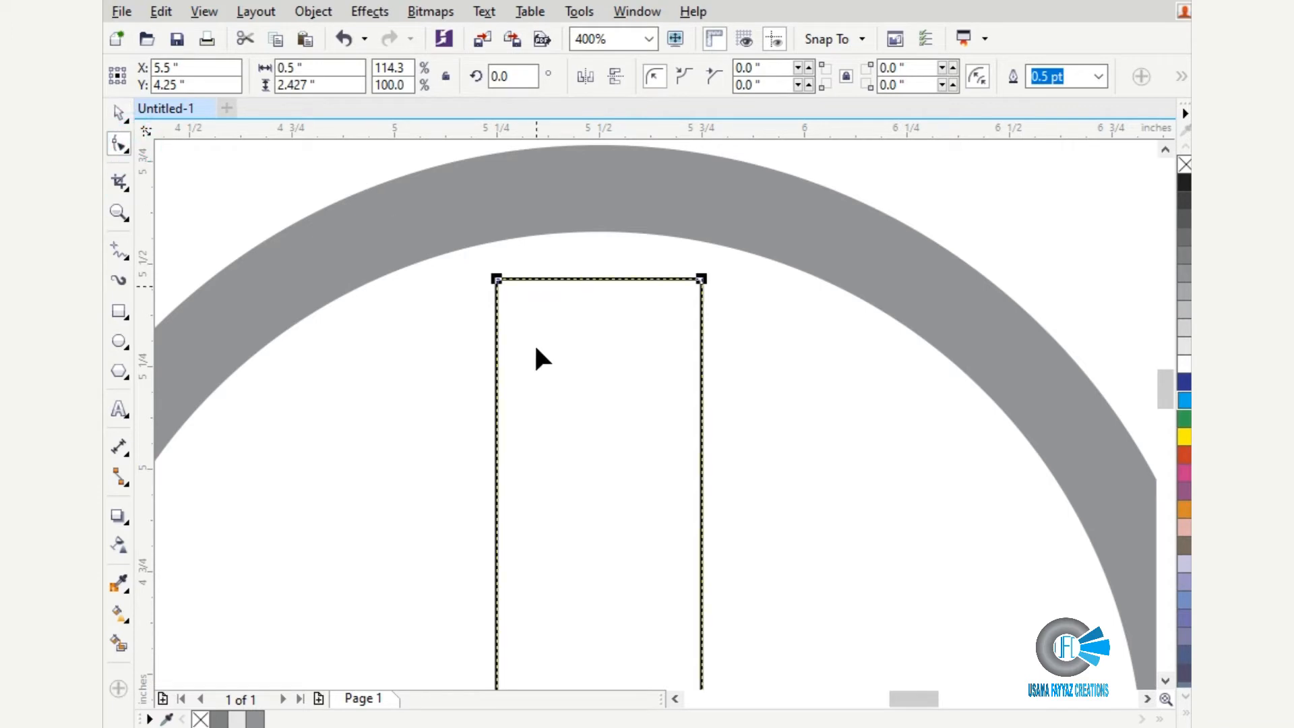
left_click(312, 12)
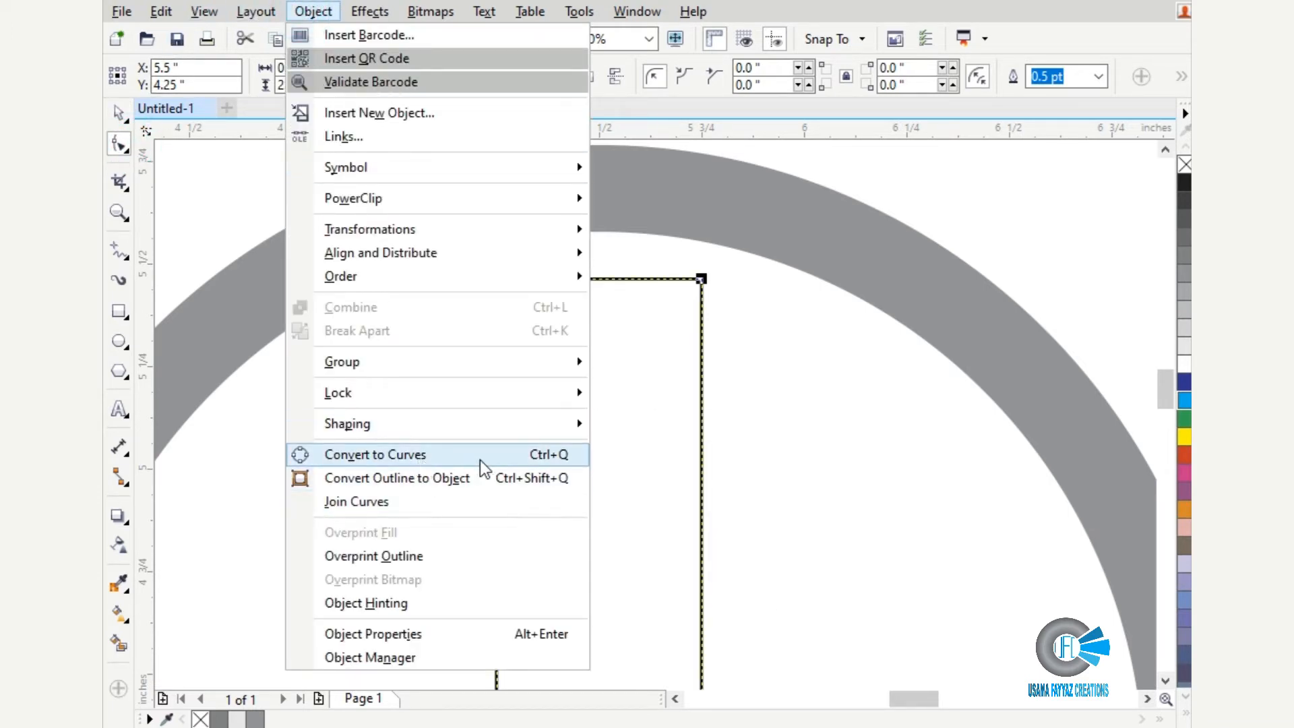
left_click(551, 456)
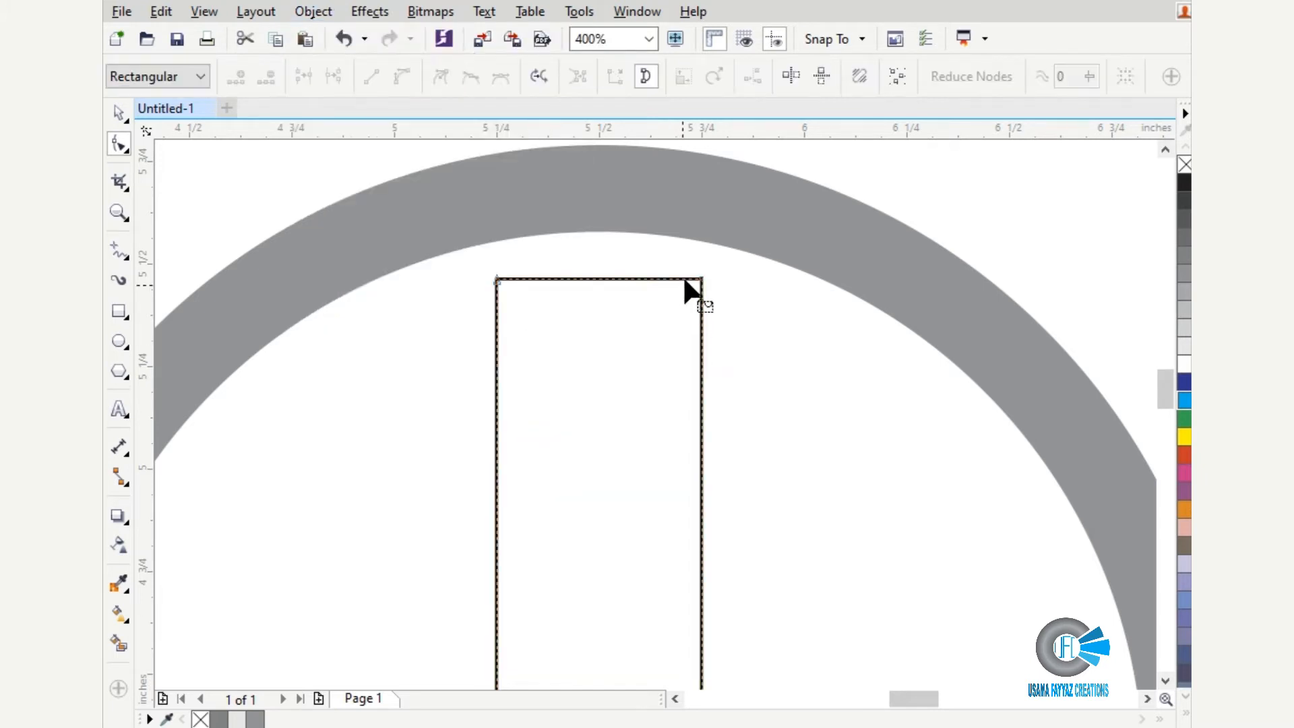
Add a node at the middle of the rectangle's upper edge and delete both upper corner nodes to form a narrow triangle.
left_click(700, 278)
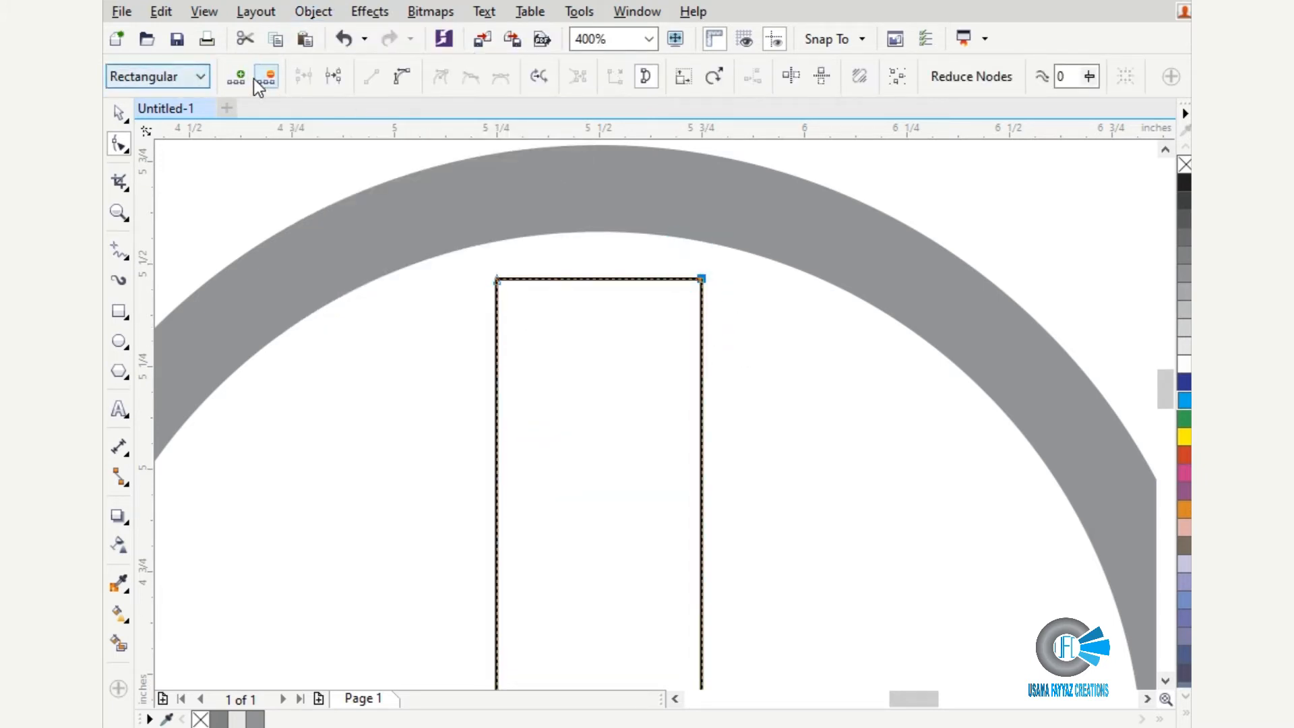
left_click(236, 78)
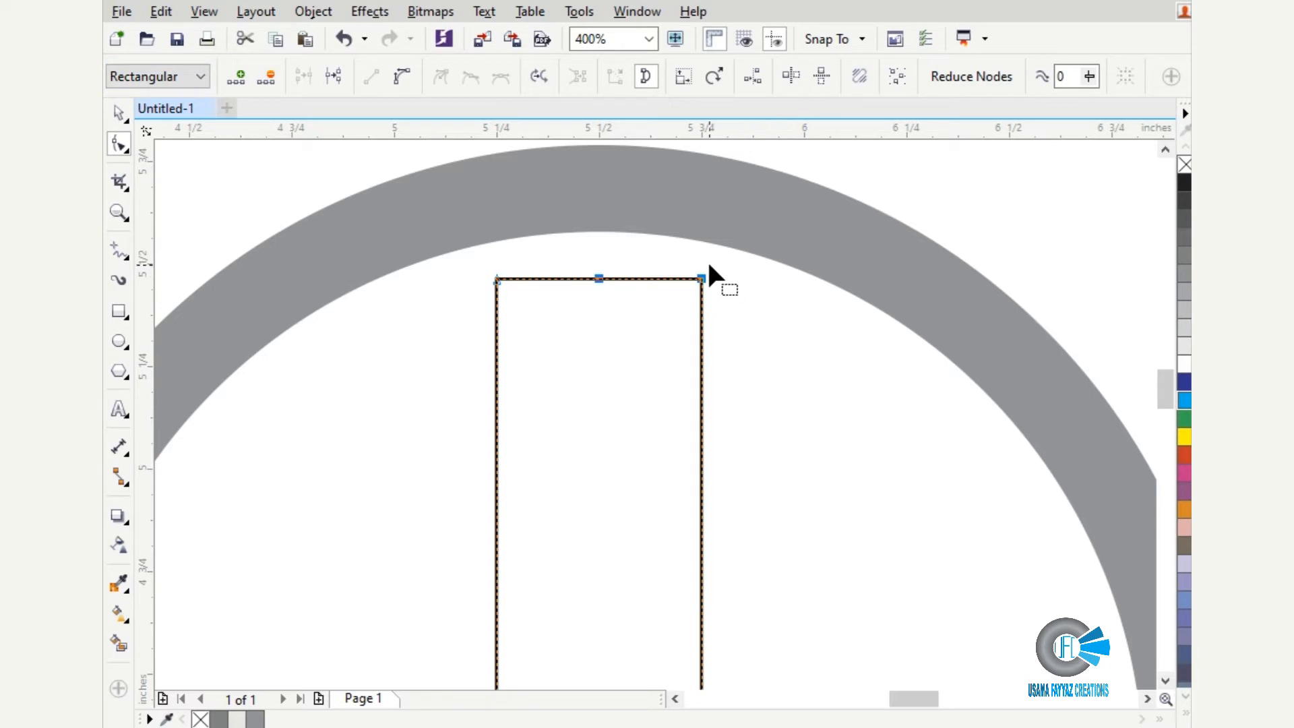
left_click_drag(667, 260, 714, 298)
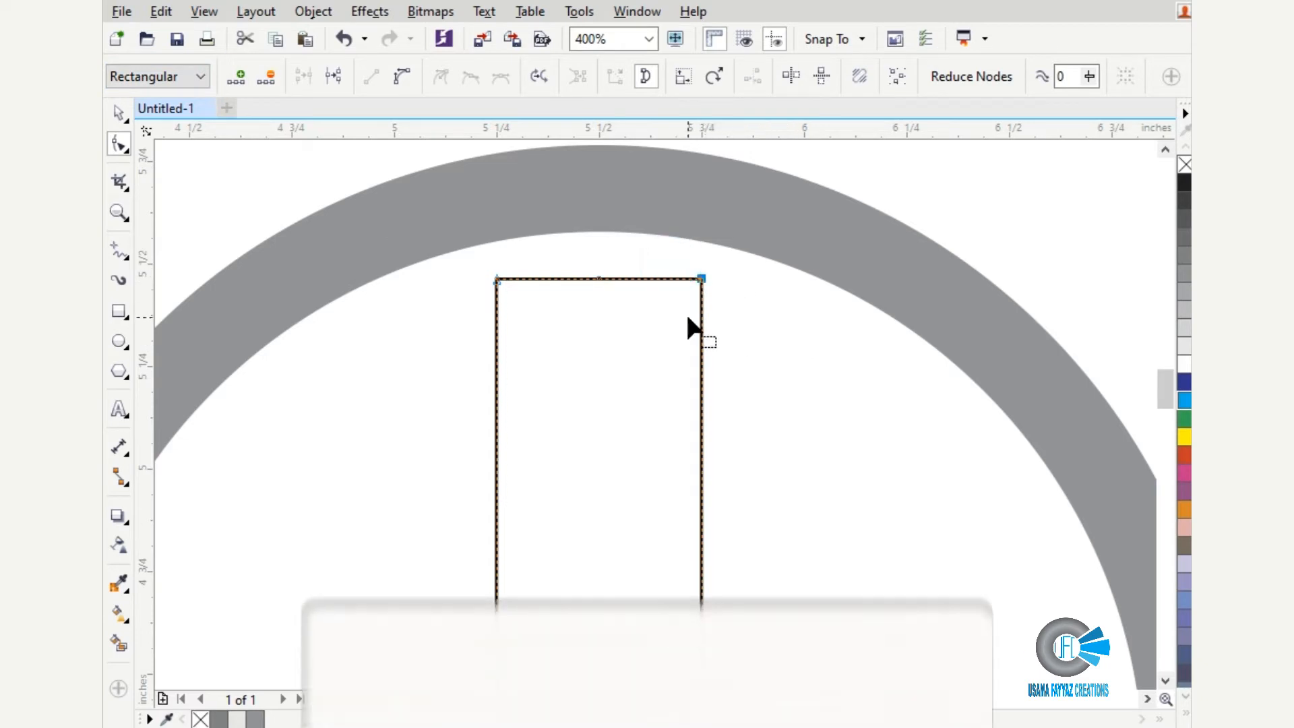
key("Delete")
left_click_drag(450, 318, 524, 250)
key("Delete")
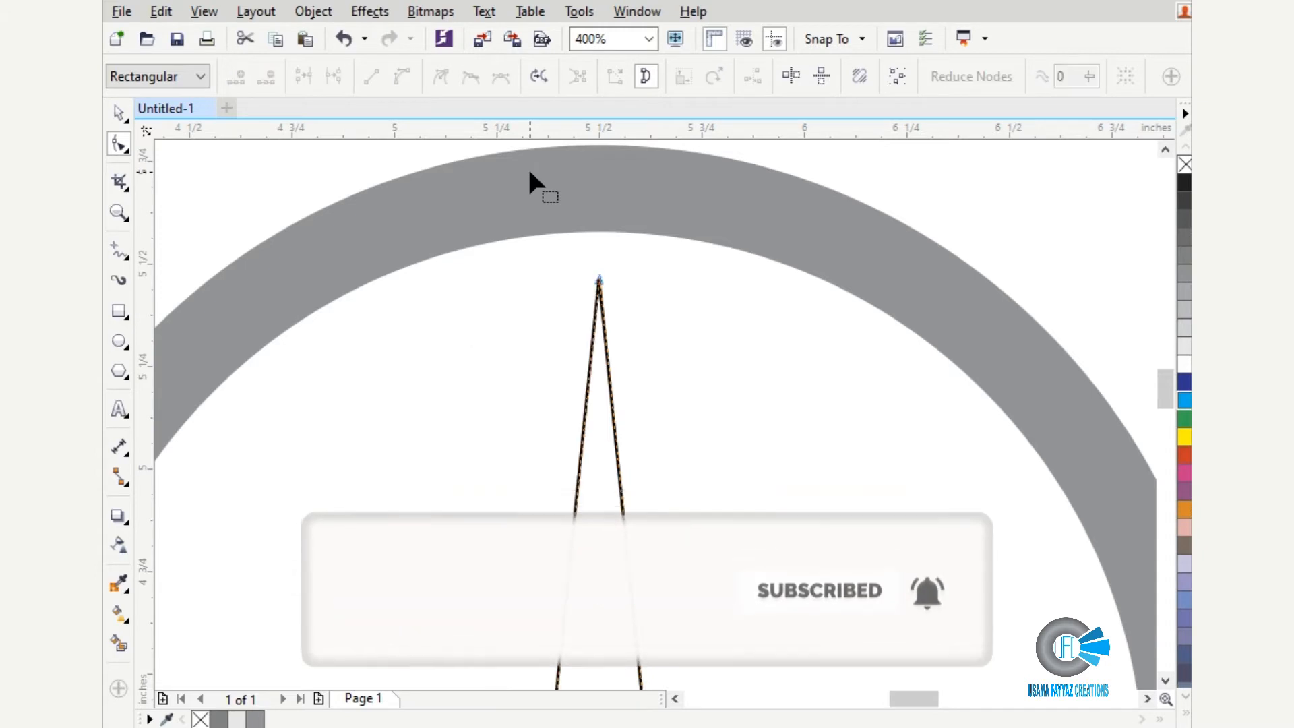
Move the triangle straight up until its tip meets the ring's inner edge.
key("space")
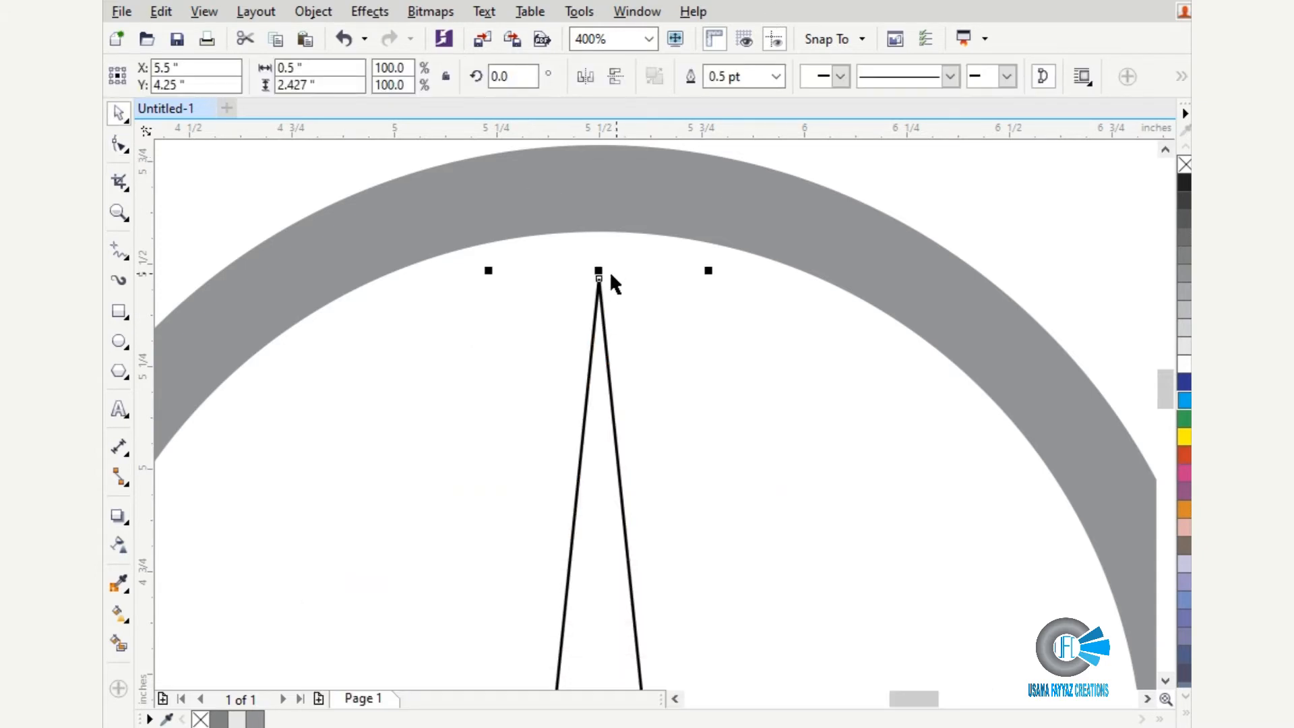
left_click_drag(599, 280, 604, 240)
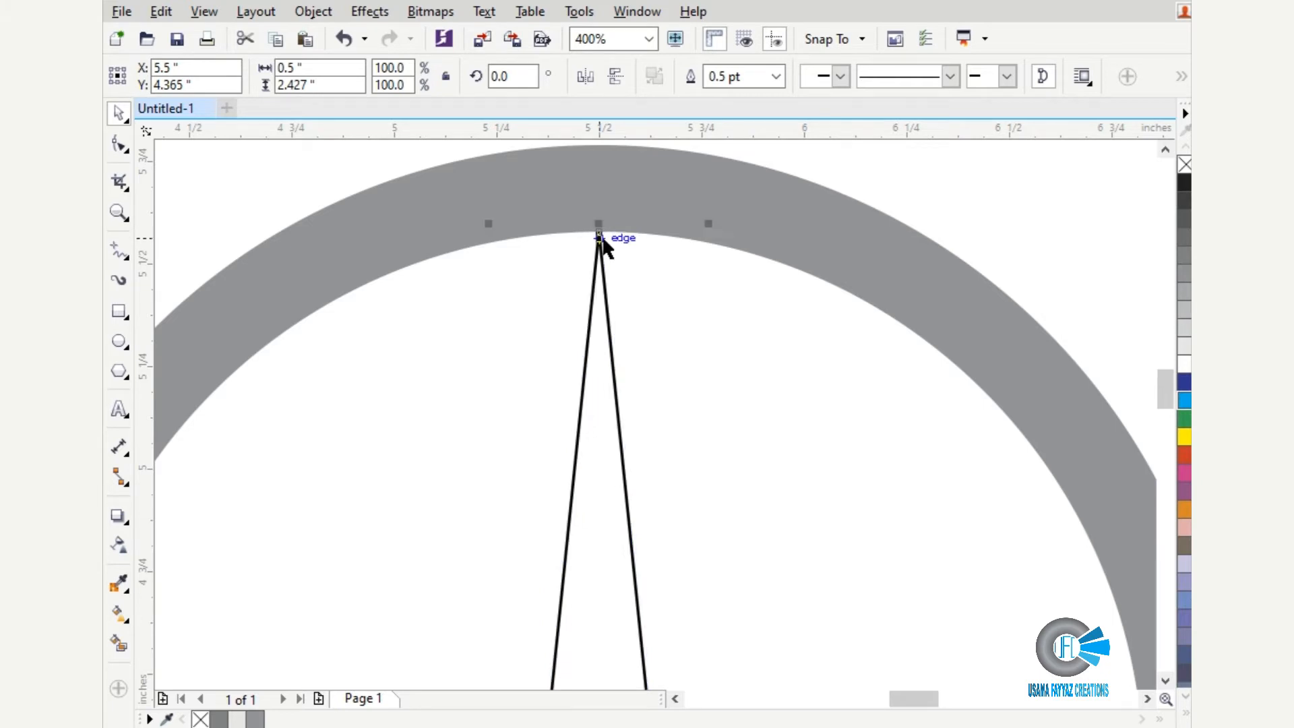
scroll(604, 240, "down", 3)
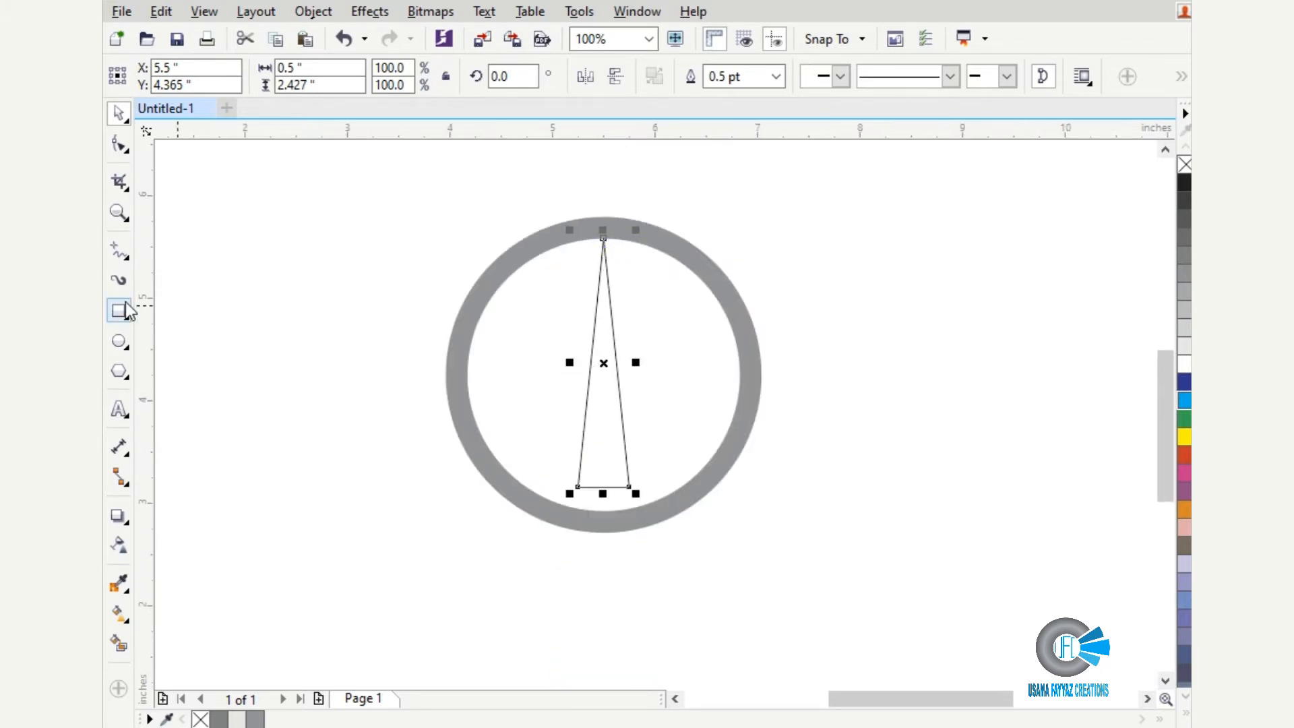
Draw a vertical line about 2.16 inches long from the triangle's tip down its center, and group it with the triangle.
left_click(120, 251)
scroll(615, 274, "up", 1)
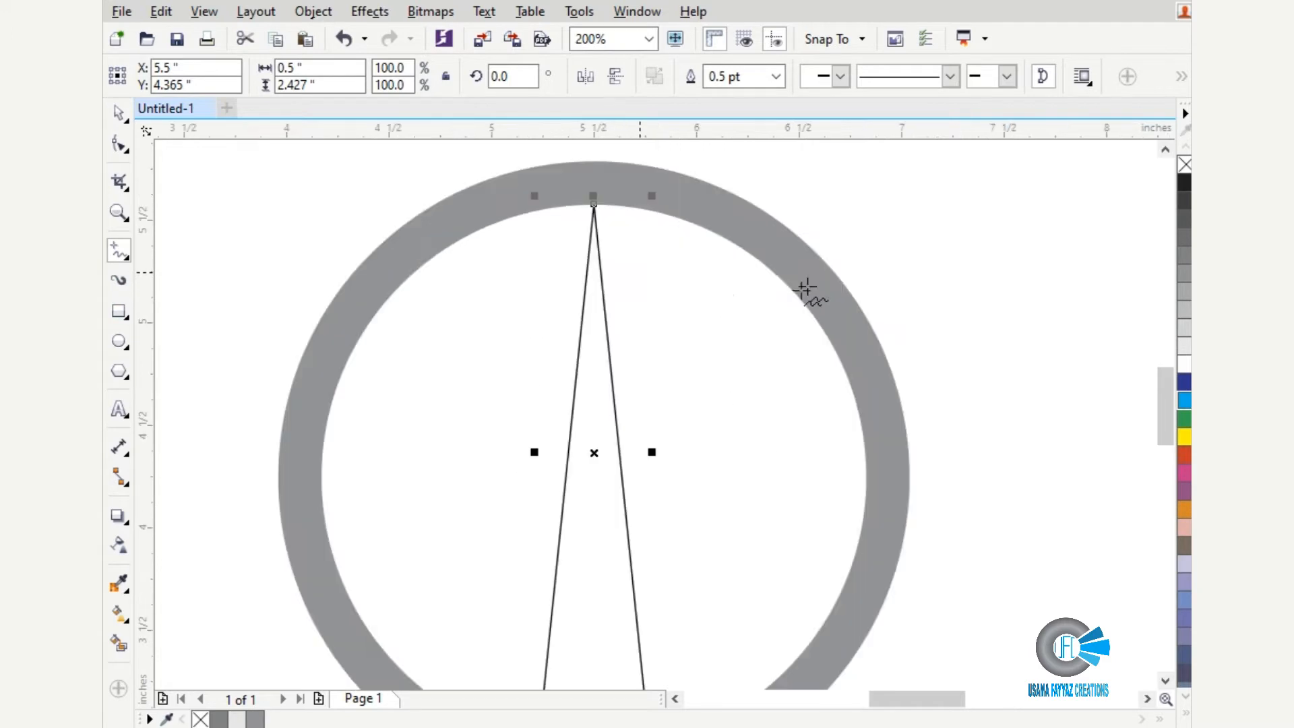
mouse_move(594, 204)
left_mouse_down()
mouse_move(579, 488)
mouse_move(604, 585)
left_mouse_up()
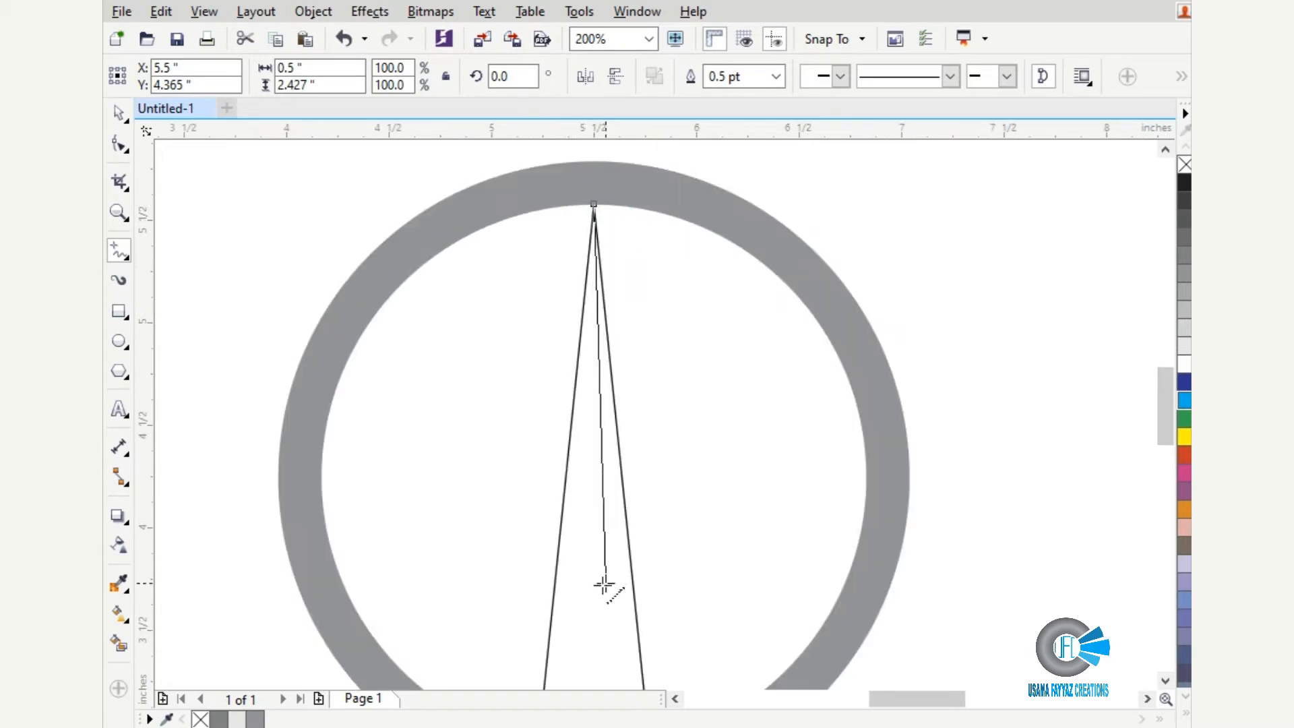
left_click(578, 557, "ctrl")
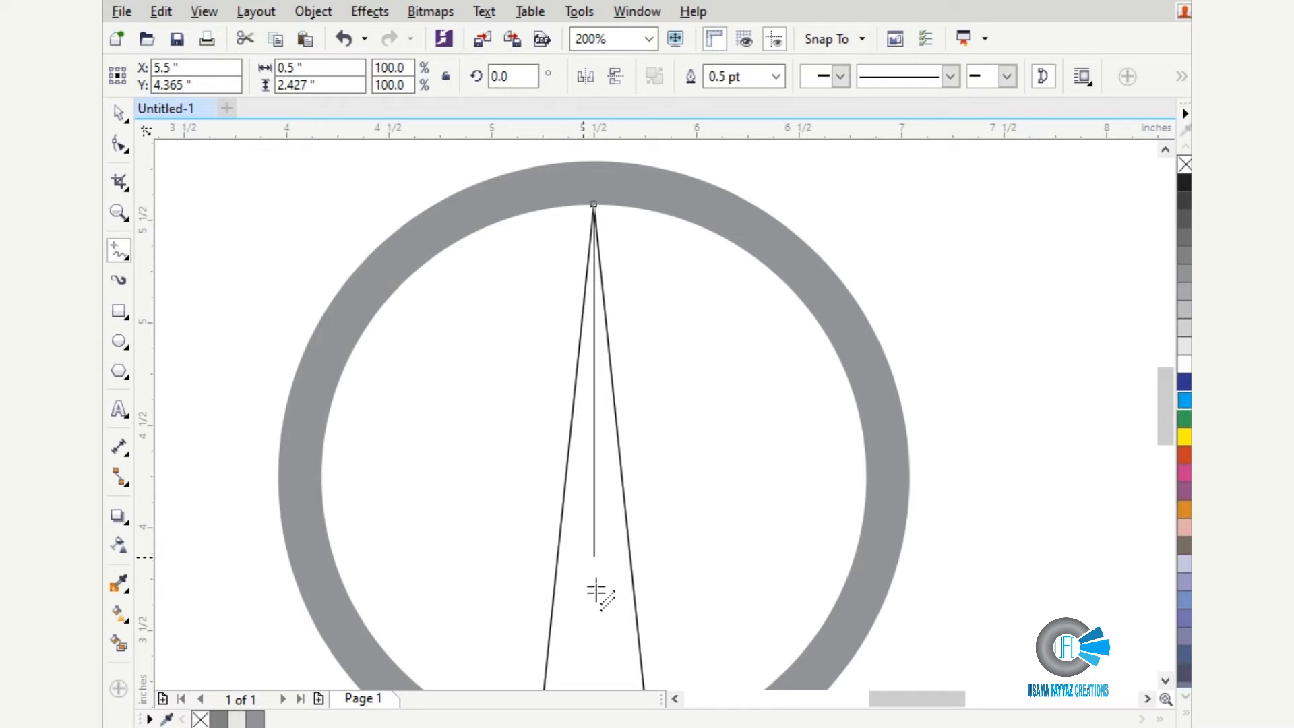
left_click(595, 645)
scroll(689, 272, "down", 1)
scroll(693, 269, "up", 1)
scroll(689, 216, "down", 1)
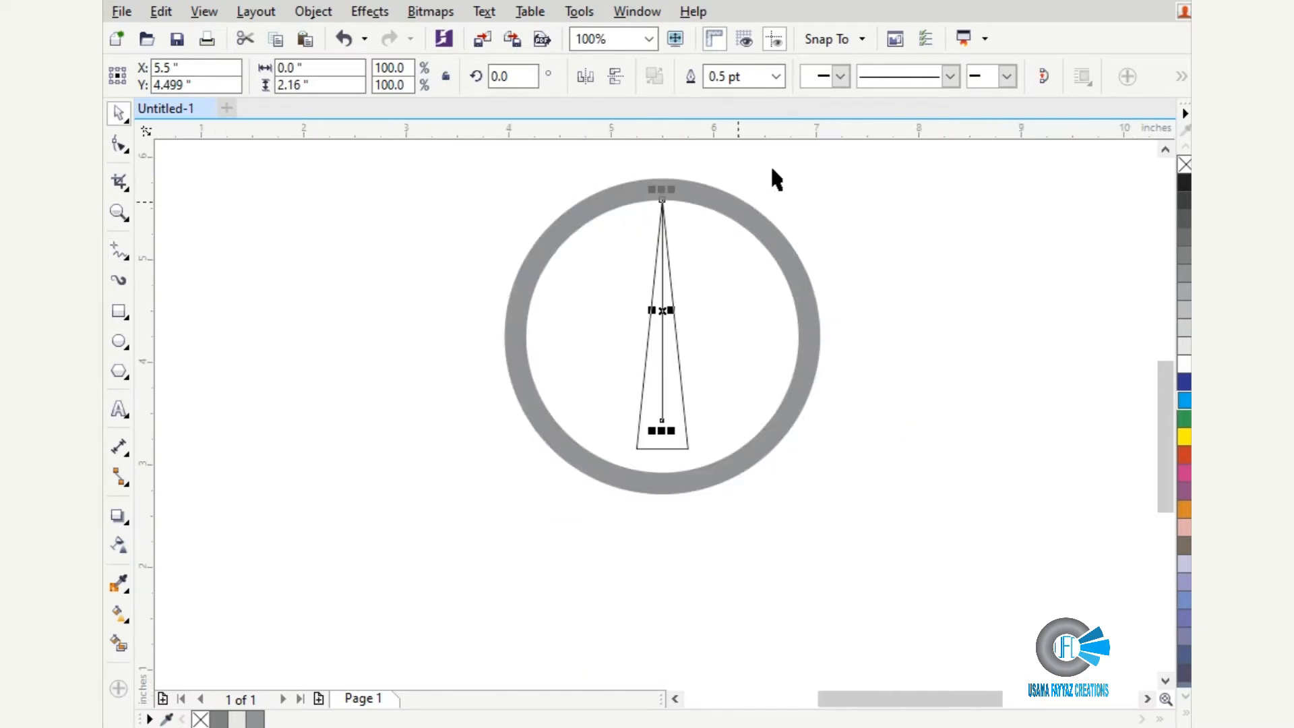
left_click_drag(770, 172, 571, 476)
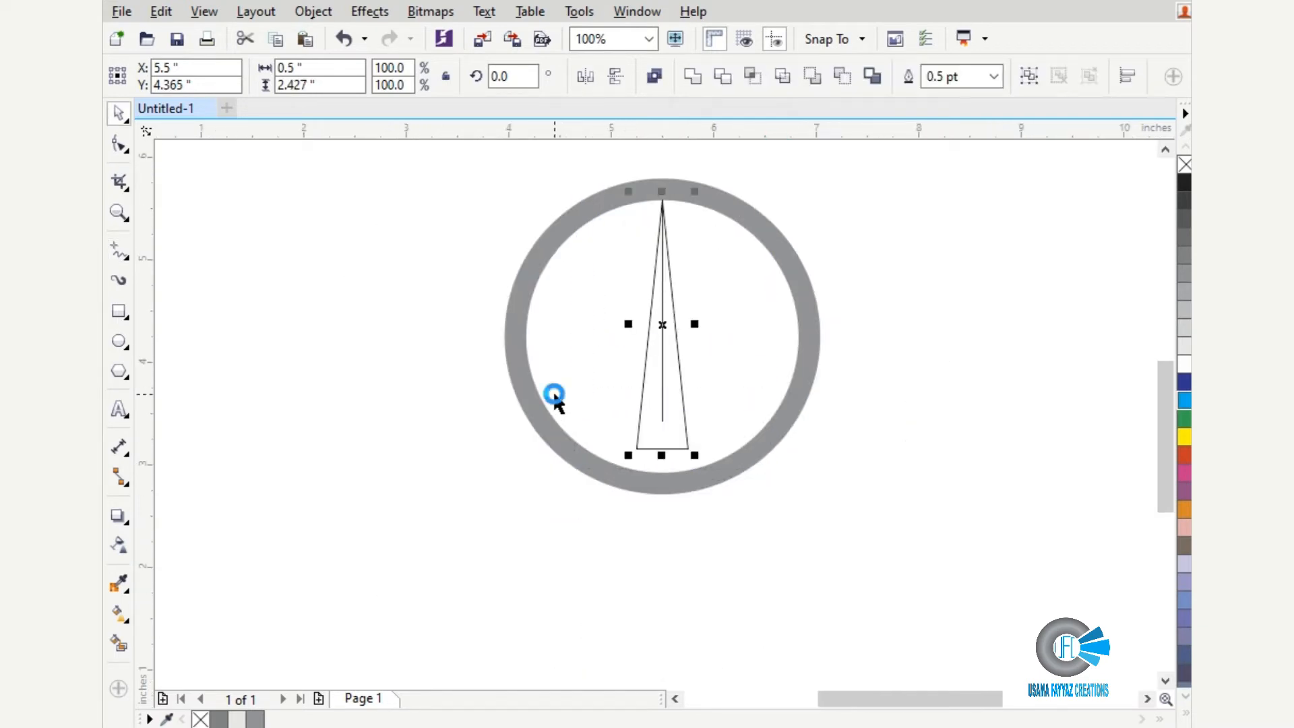
key("ctrl+l")
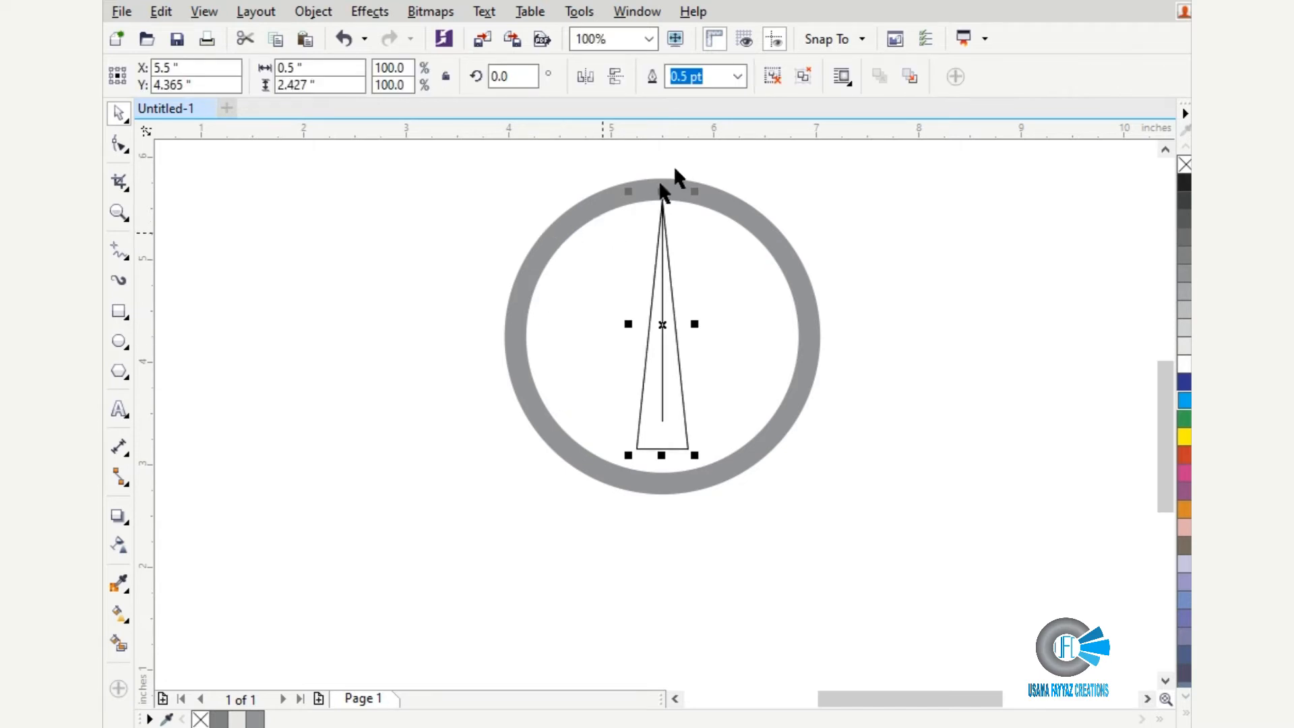
Duplicate the grouped triangle and line, with the copy rotated to 120 degrees.
left_click(500, 79)
left_click_drag(513, 84, 475, 80)
type("120")
key("Return")
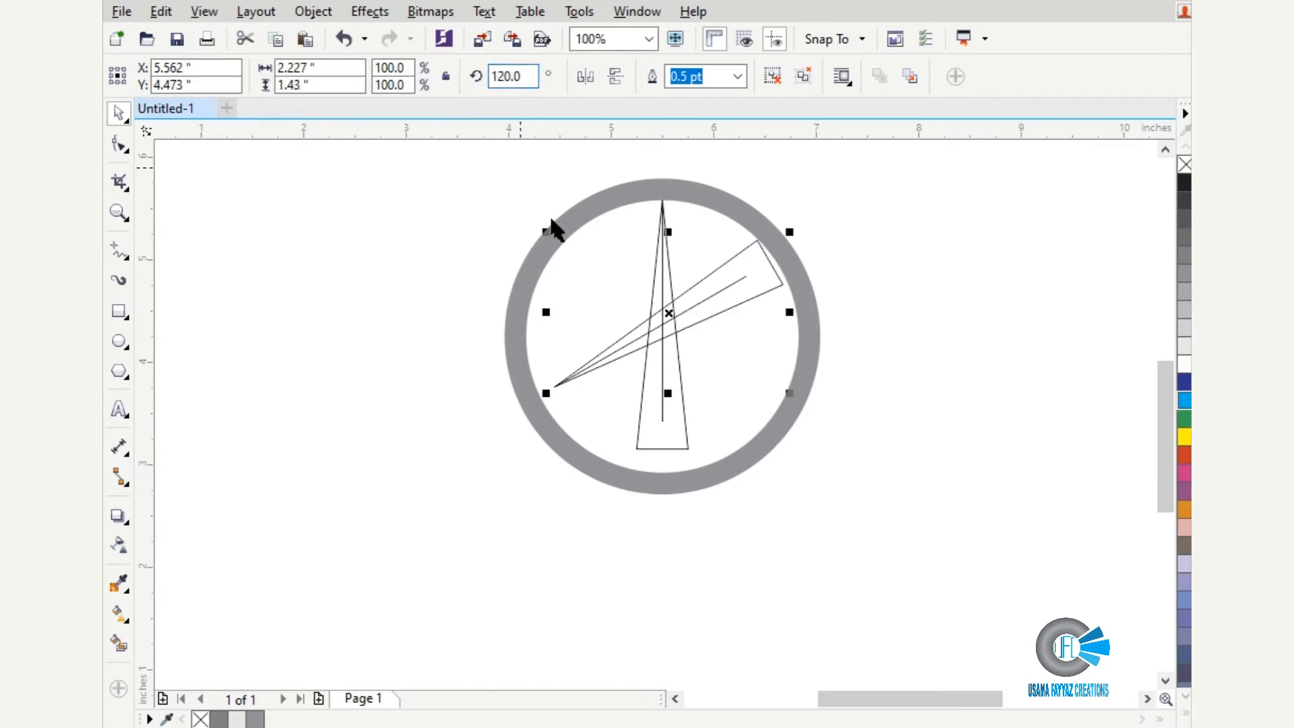
scroll(649, 320, "up", 1)
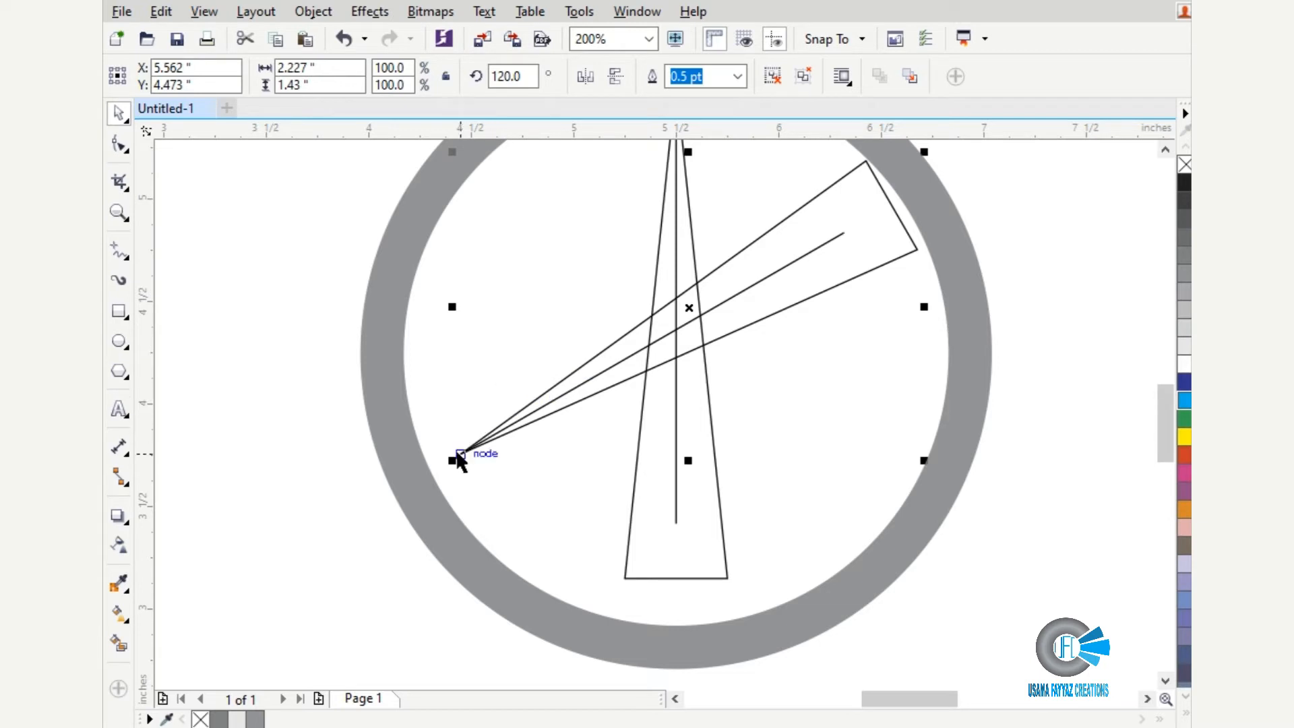
Delete the rotated copy of the grouped triangle and line, discarding its trial enlargement.
left_click_drag(457, 460, 423, 477)
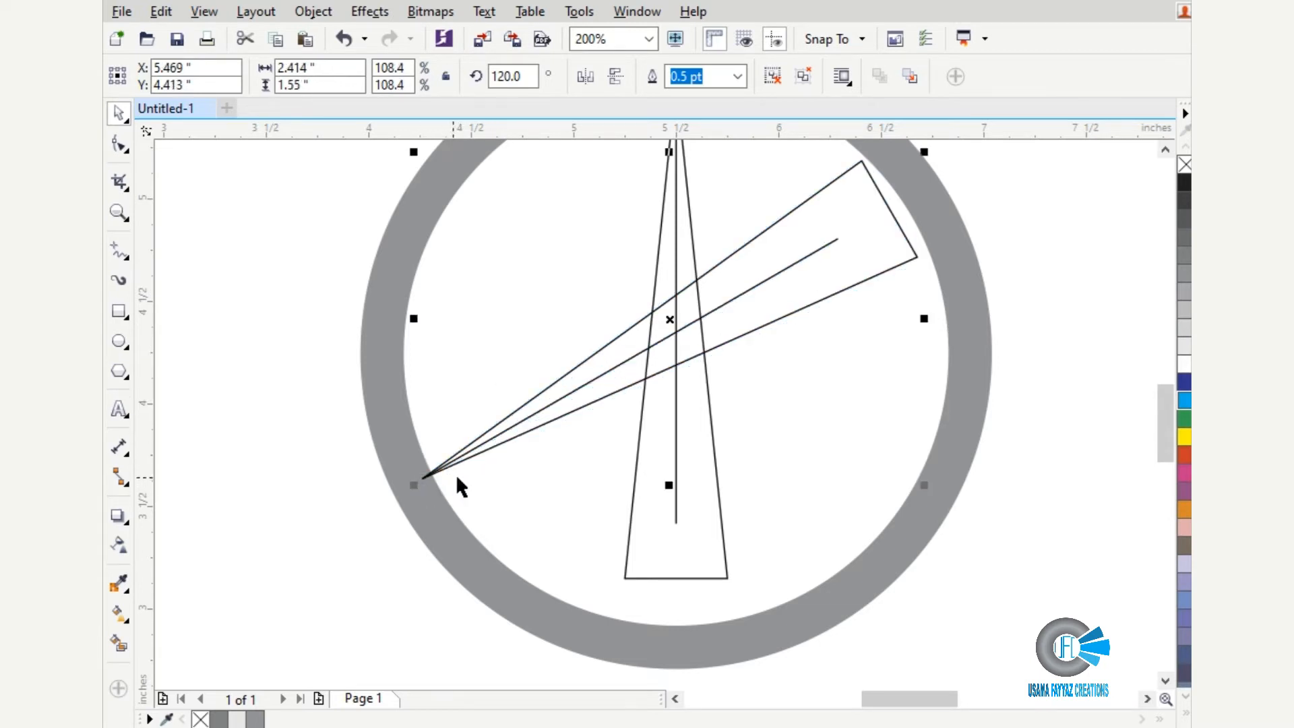
key("ctrl+z")
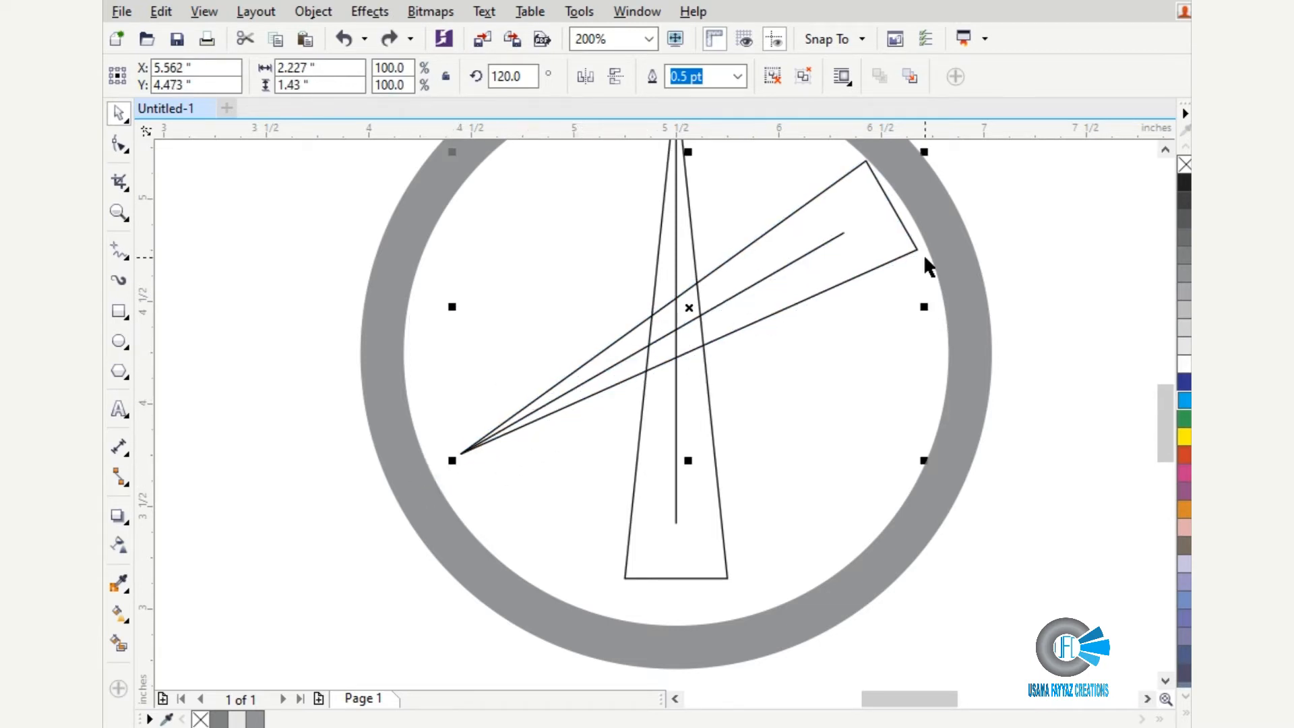
left_click(869, 271)
key("Delete")
Within the vertical triangle group, extend the center line straight down until it meets the ring's lower inner edge.
left_click(672, 476)
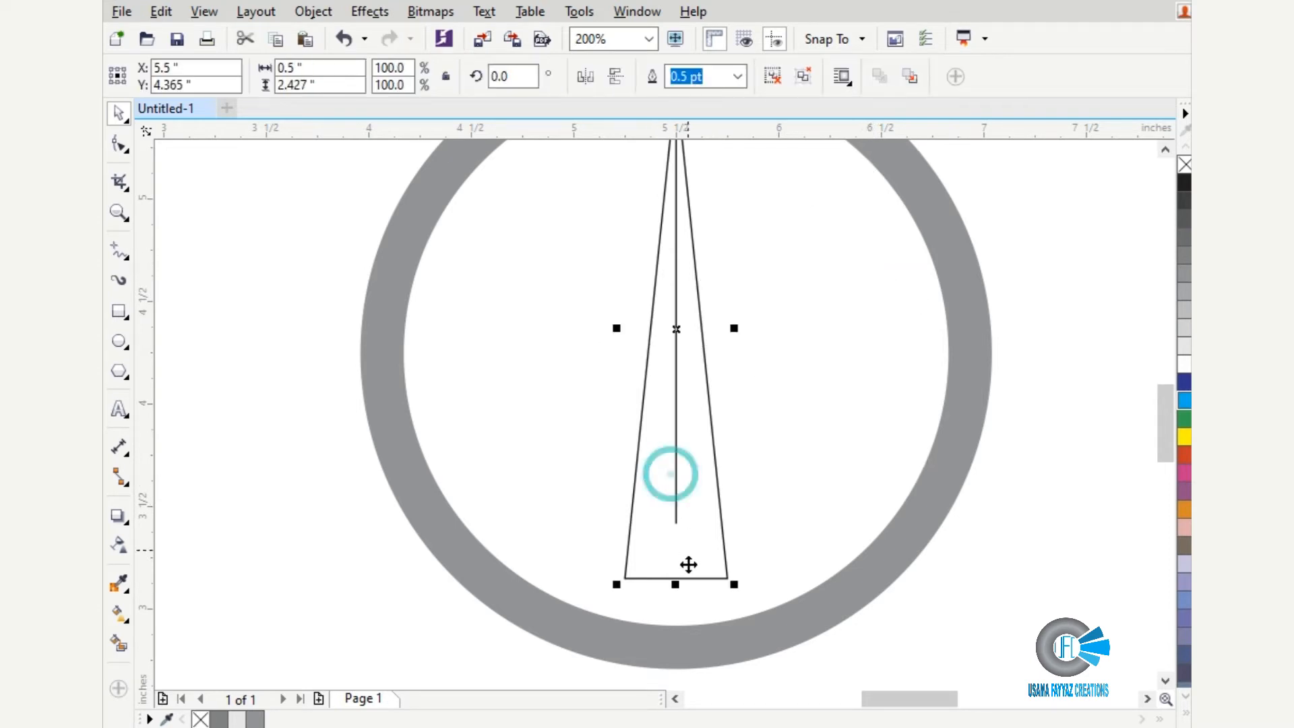
left_click(672, 429)
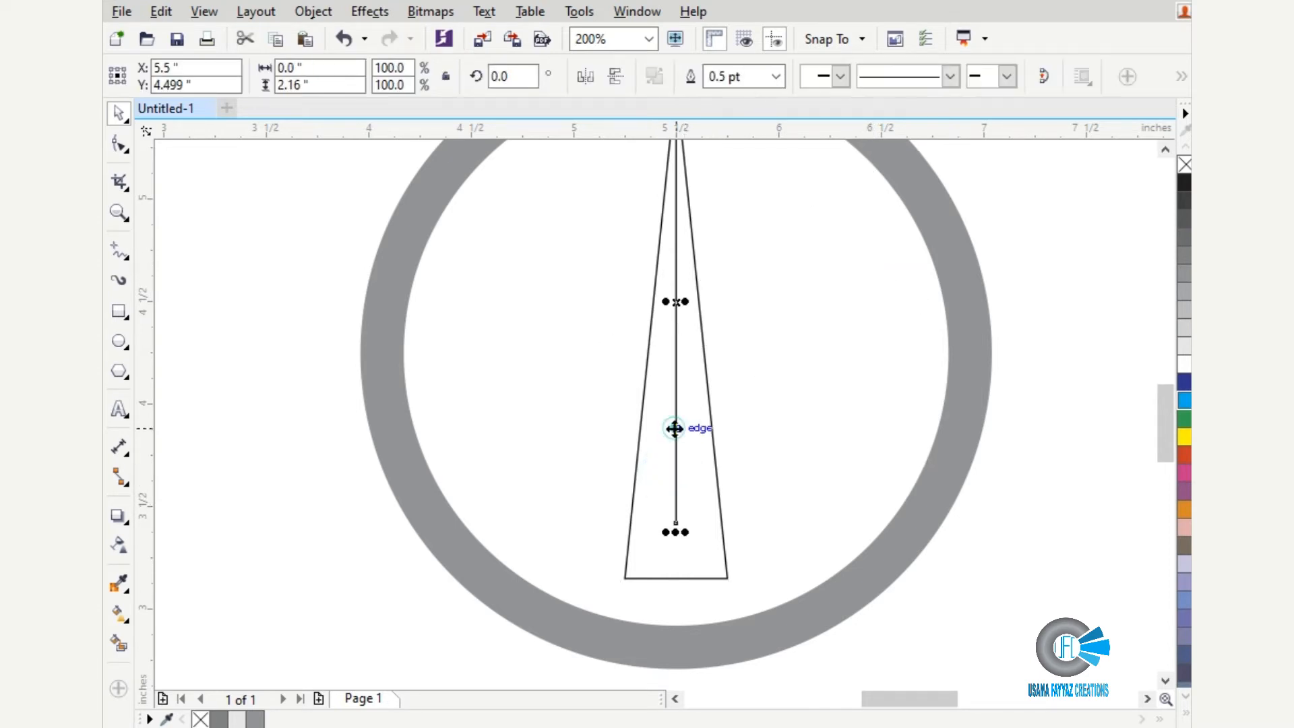
left_click_drag(676, 532, 676, 623)
left_click(871, 358)
Duplicate the vertical triangle group with its extended center line, with the copy rotated to 120 degrees.
left_click(687, 407)
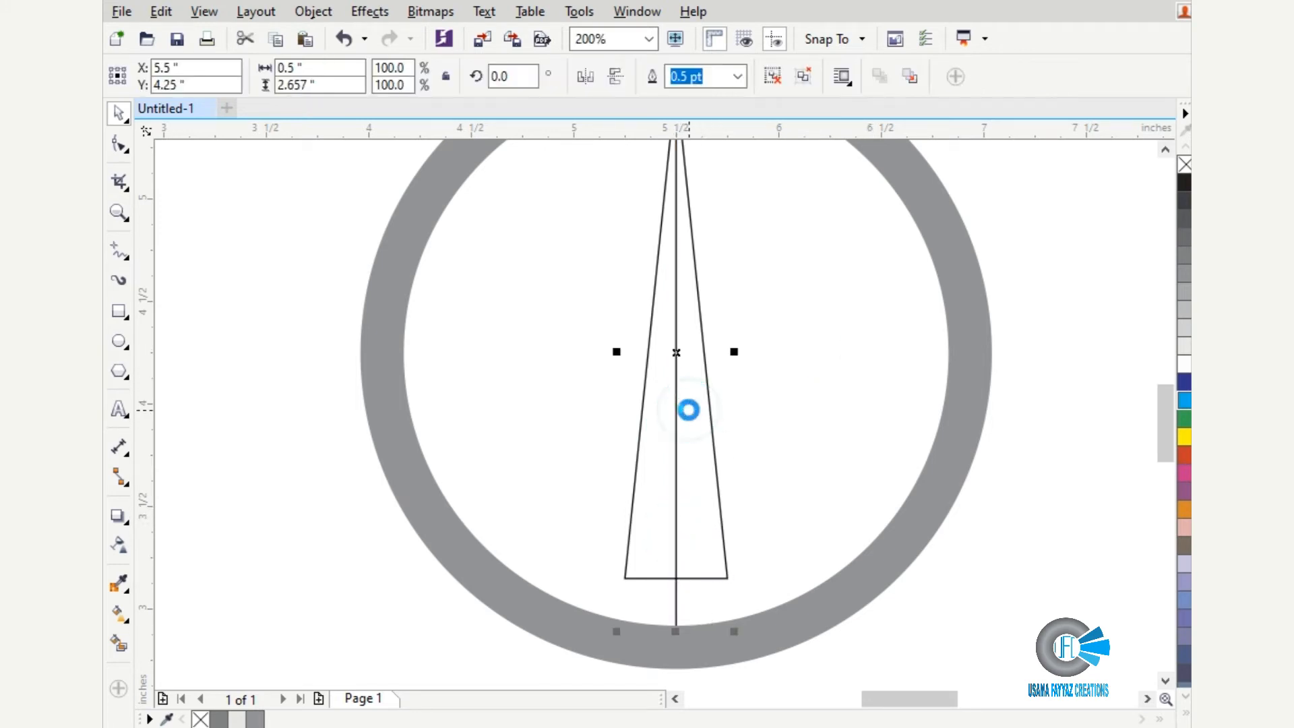
double_click(526, 76)
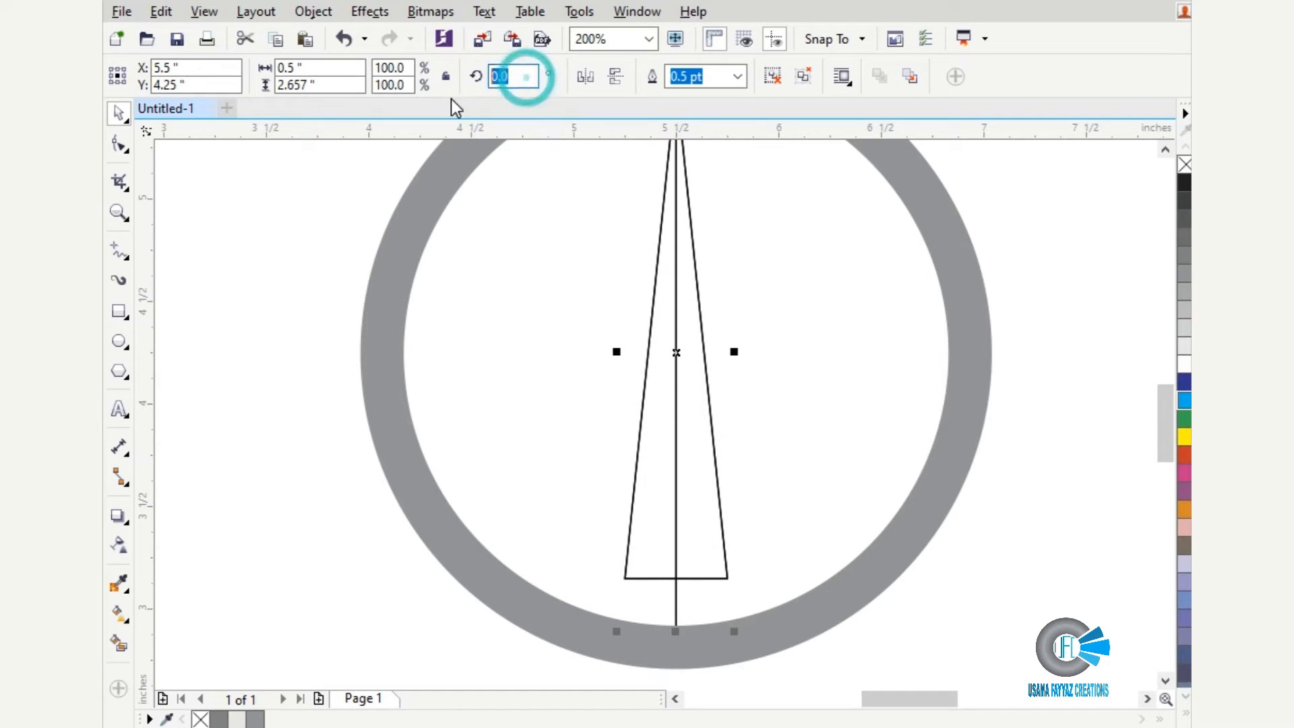
type("120")
key("Return")
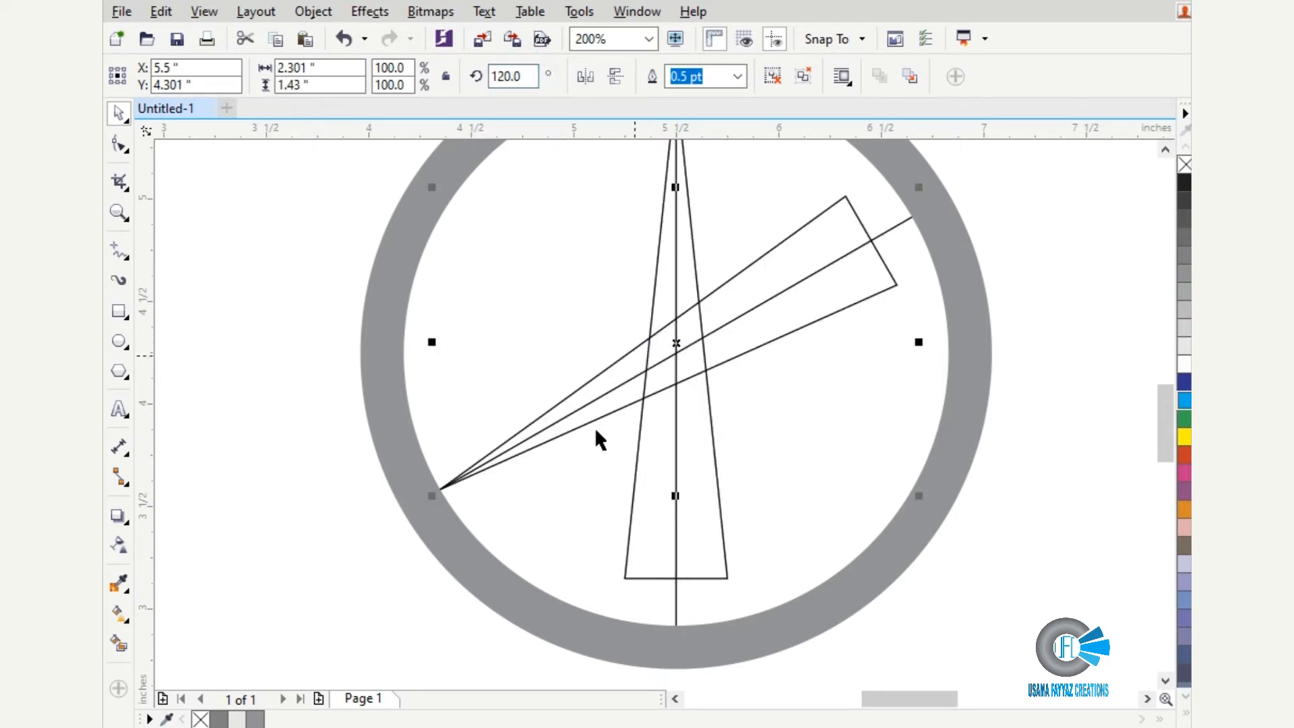
scroll(440, 491, "up", 2)
scroll(445, 485, "down", 2)
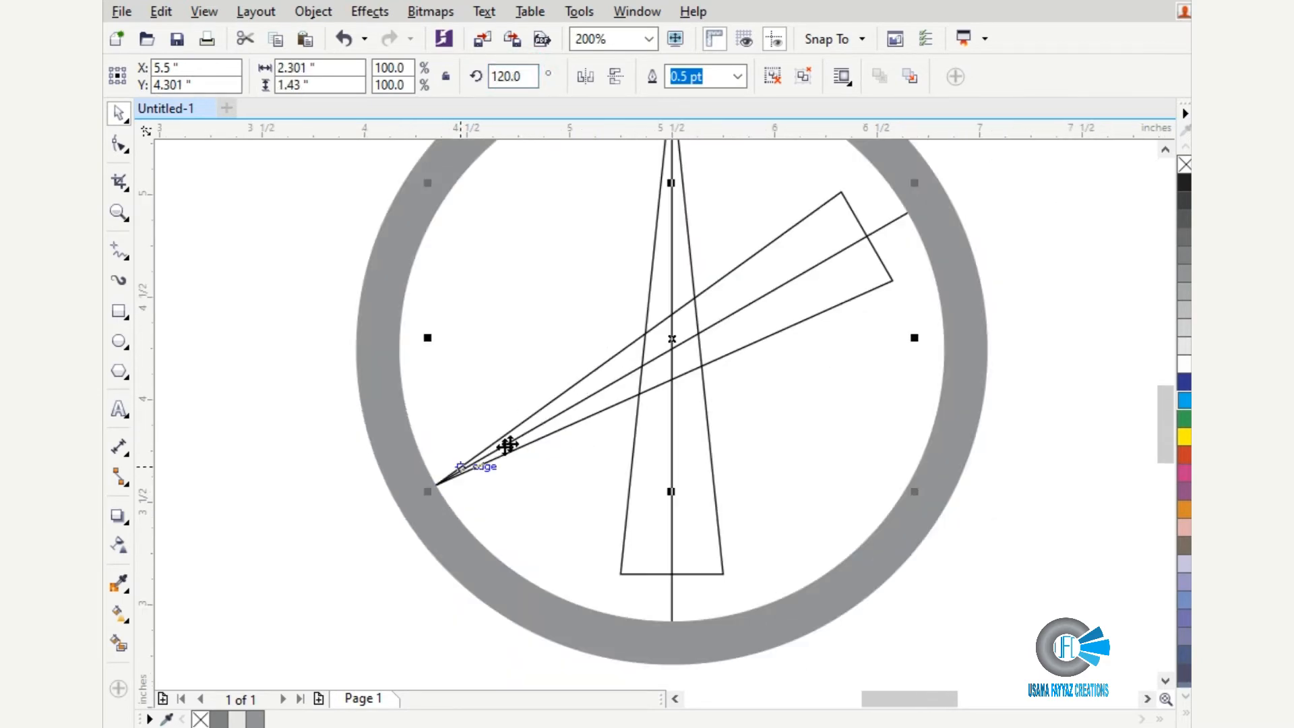
key("ctrl+v")
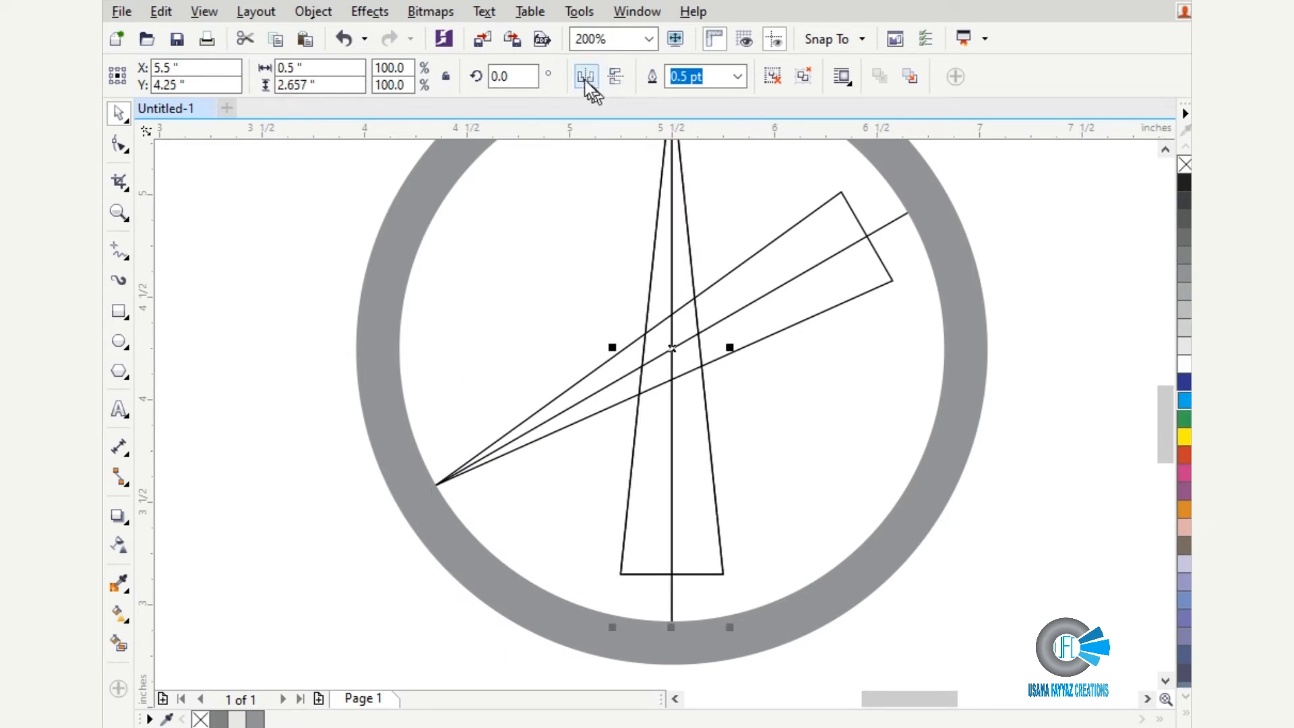
left_click(585, 77)
left_click(588, 78)
key("Escape")
Make a horizontally mirrored copy of the 120-degree triangle group to form the third arm.
left_click(739, 328)
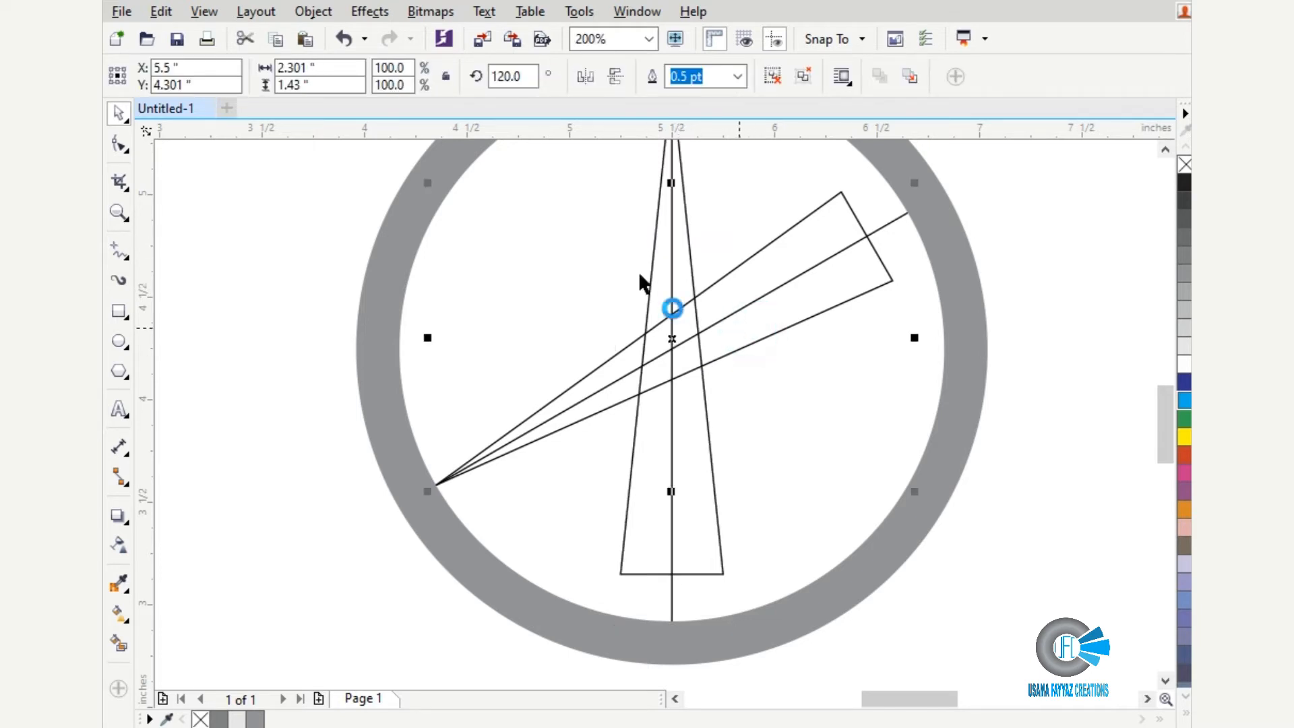
left_click(592, 75)
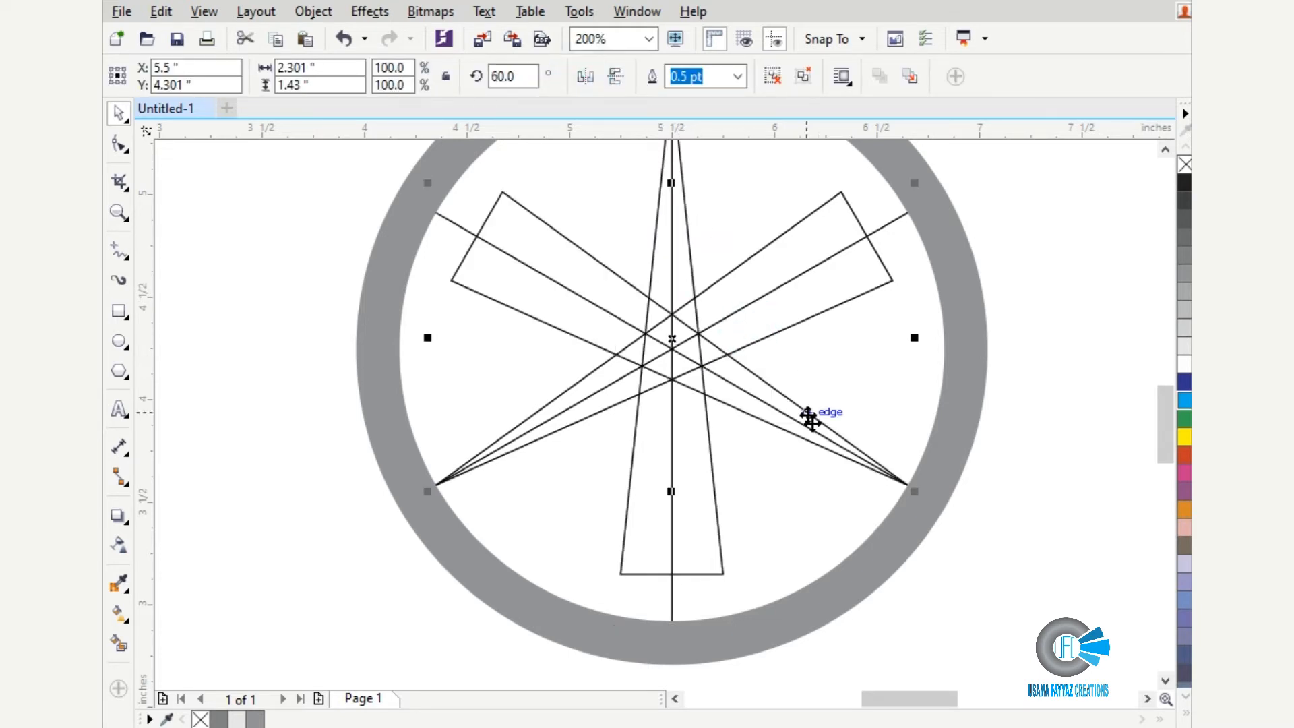
left_click(975, 537)
Smart-fill the regions of the star's lower-left arm up to the center with blue-gray and a 0.5 pt black outline.
scroll(795, 396, "down", 2)
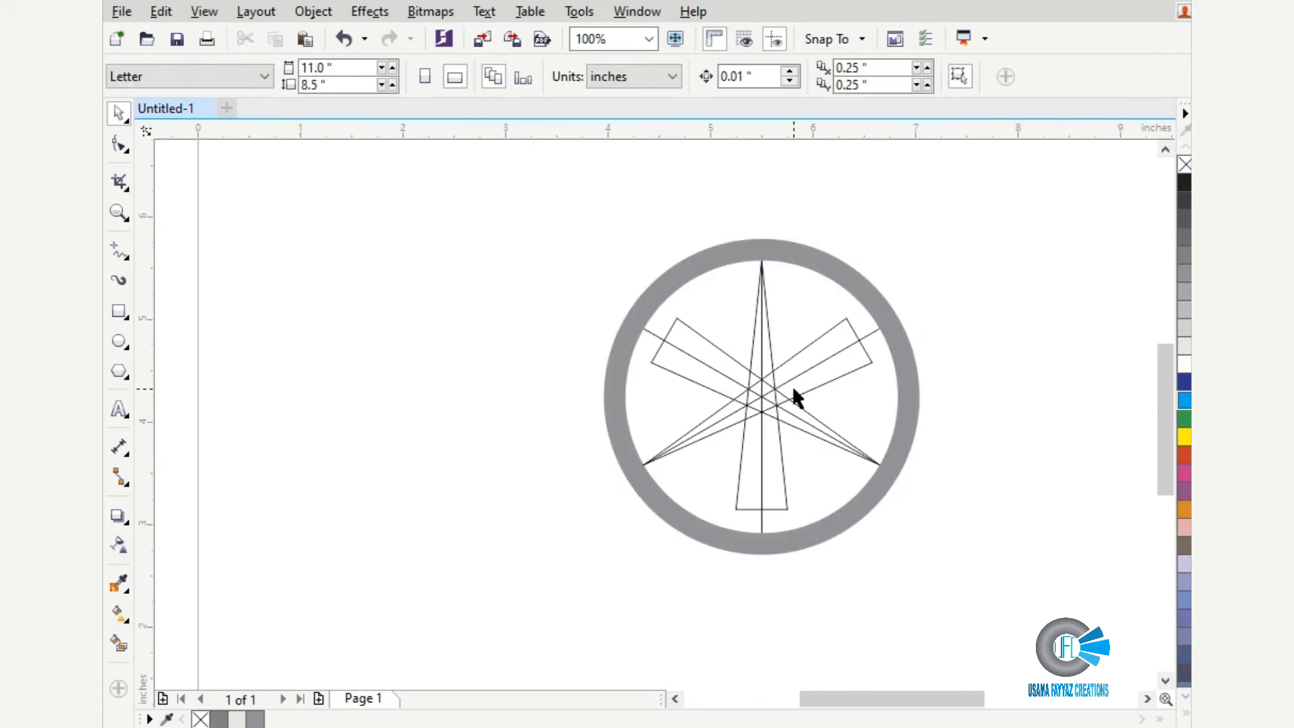
scroll(774, 393, "up", 3)
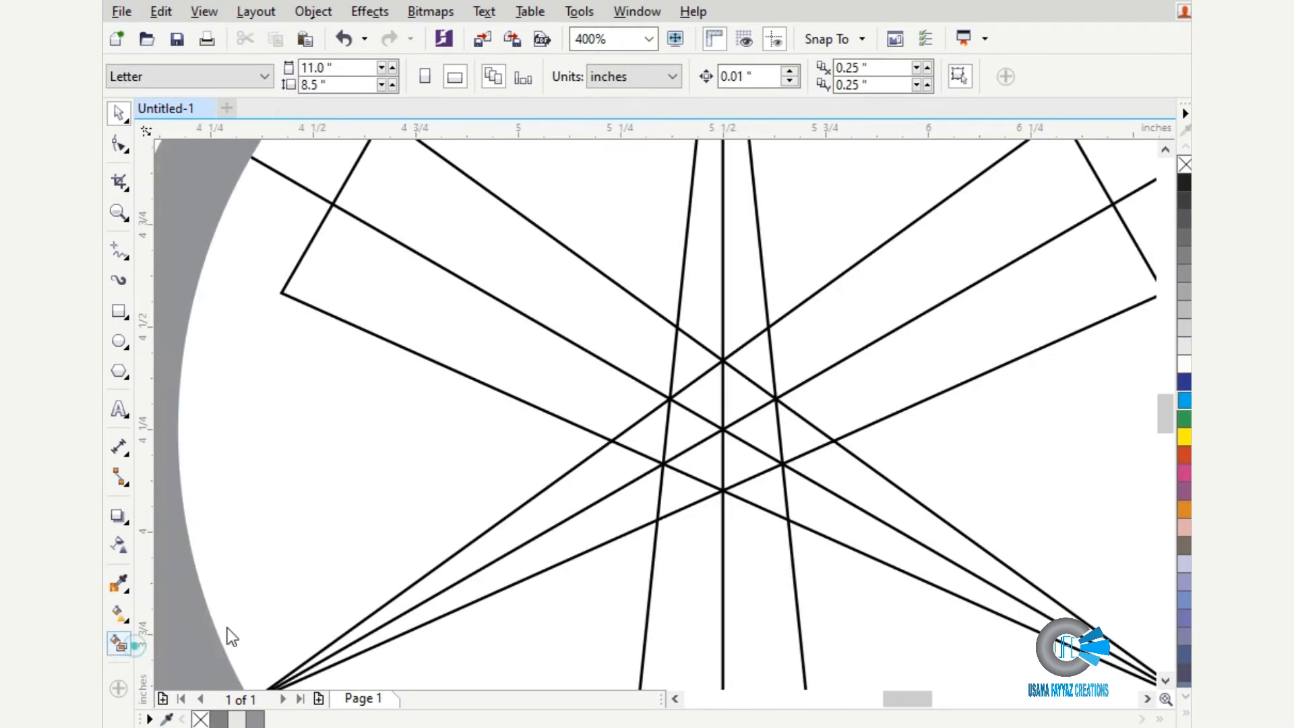
left_click(641, 434)
left_click(630, 508)
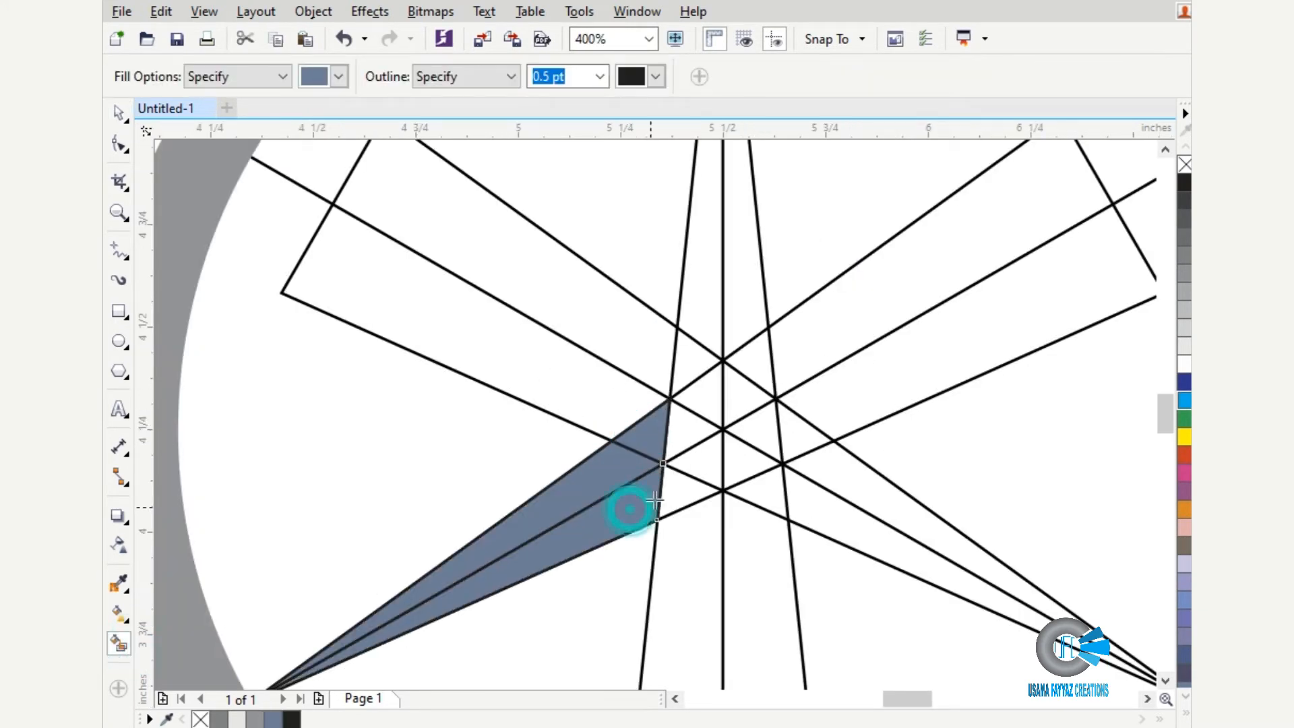
left_click(682, 491)
left_click(694, 434)
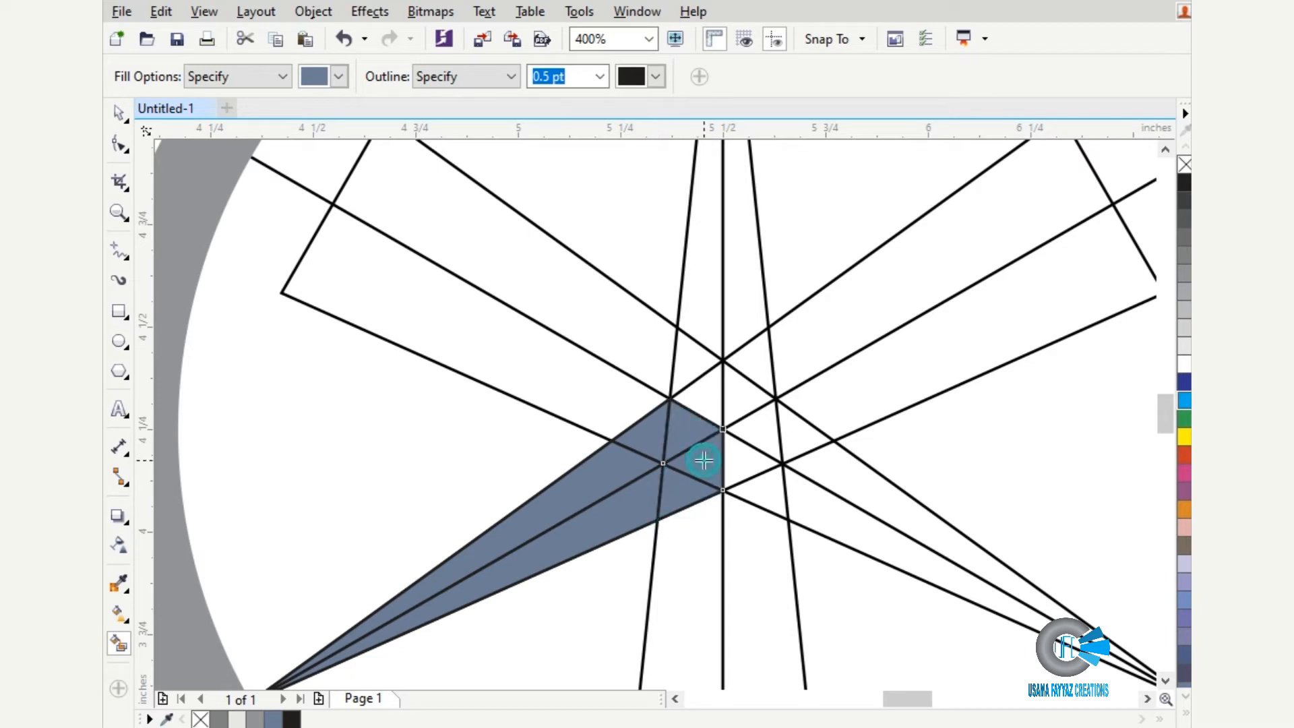
Smart-fill the regions of the star's lower-right arm from the center outward with the same blue-gray fill.
left_click(742, 464)
left_click(761, 492)
left_click(802, 499)
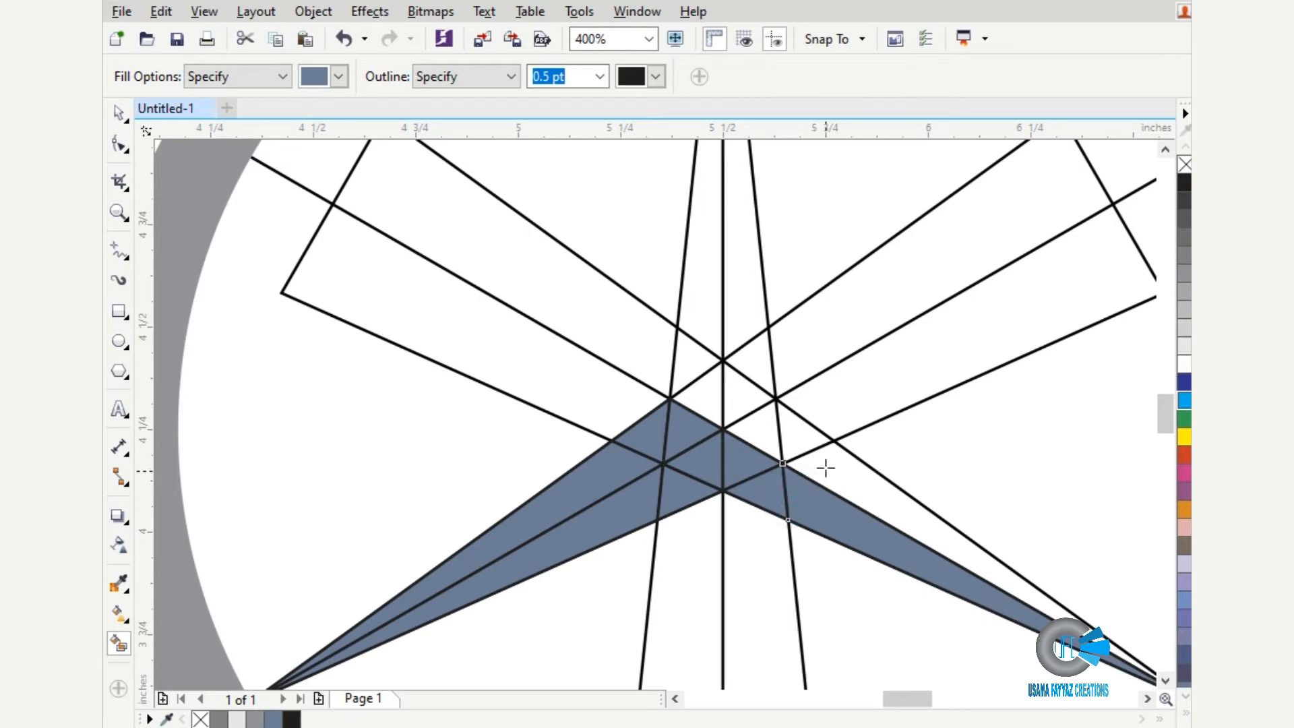
left_click(798, 440)
left_click(761, 429)
Smart-fill the regions on both sides of the star's upper arm, including its pieces around the center.
left_click(743, 401)
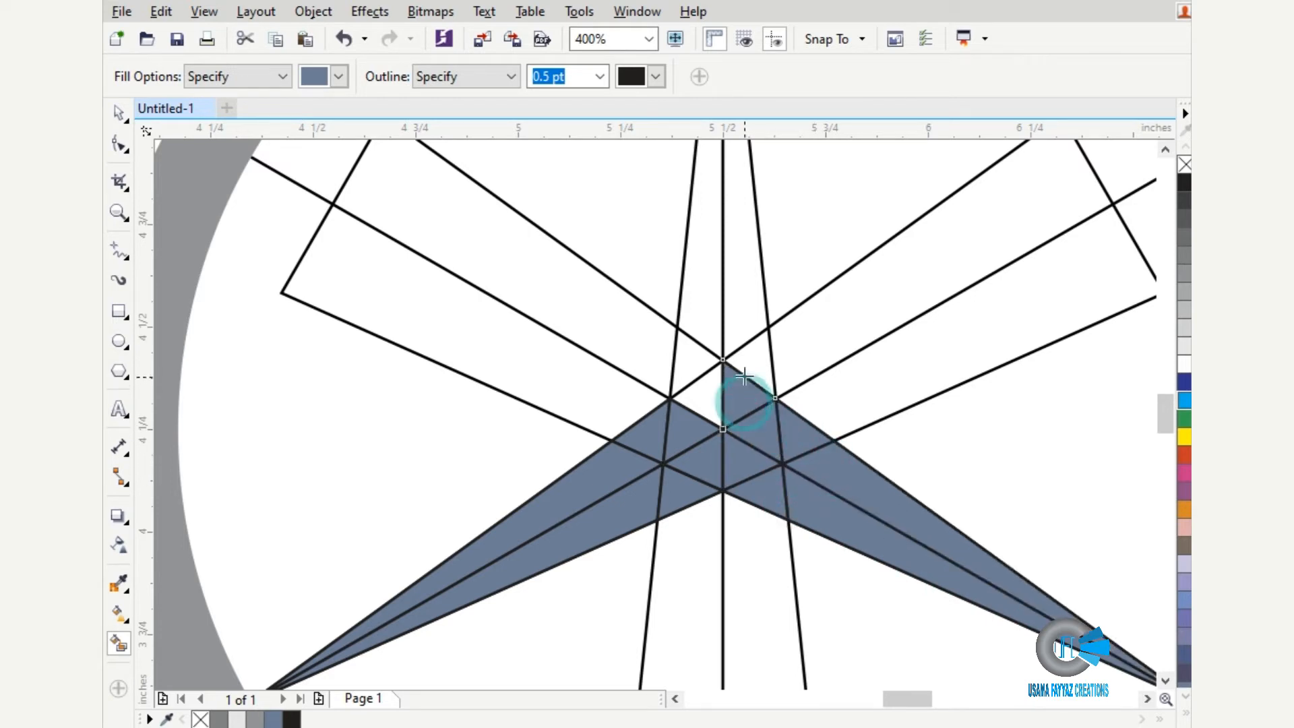
left_click(747, 364)
left_click(743, 326)
left_click(705, 316)
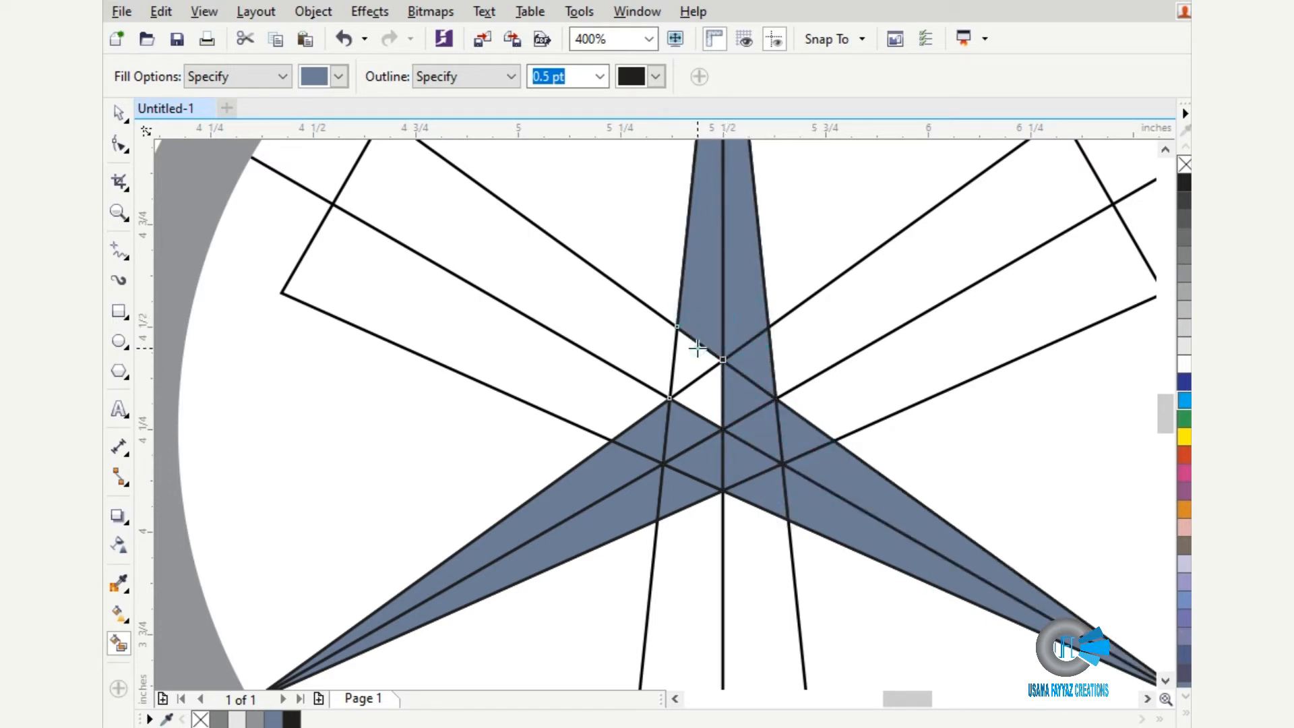
left_click(698, 350)
left_click(708, 398)
Delete the three construction groups of triangles and lines, leaving only the filled star pieces inside the ring.
scroll(708, 396, "down", 2)
key("space")
left_click(756, 365)
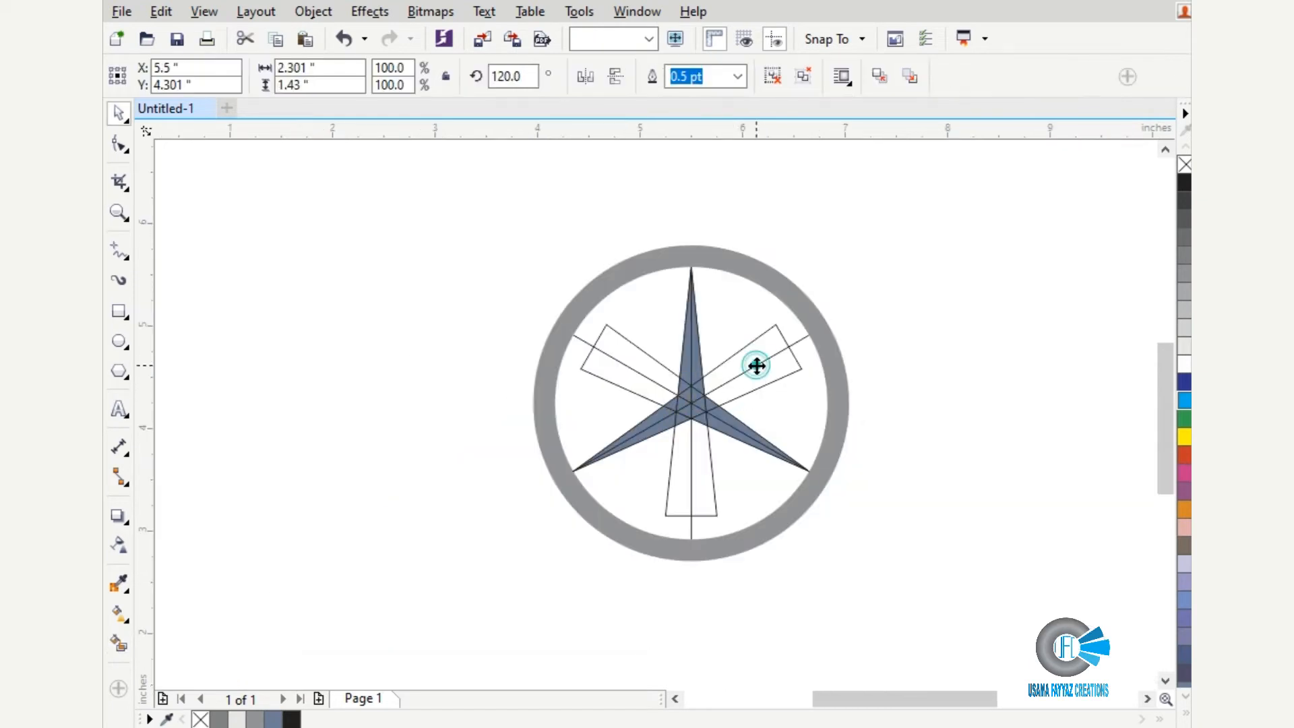
key("Delete")
left_click(653, 378)
key("Delete")
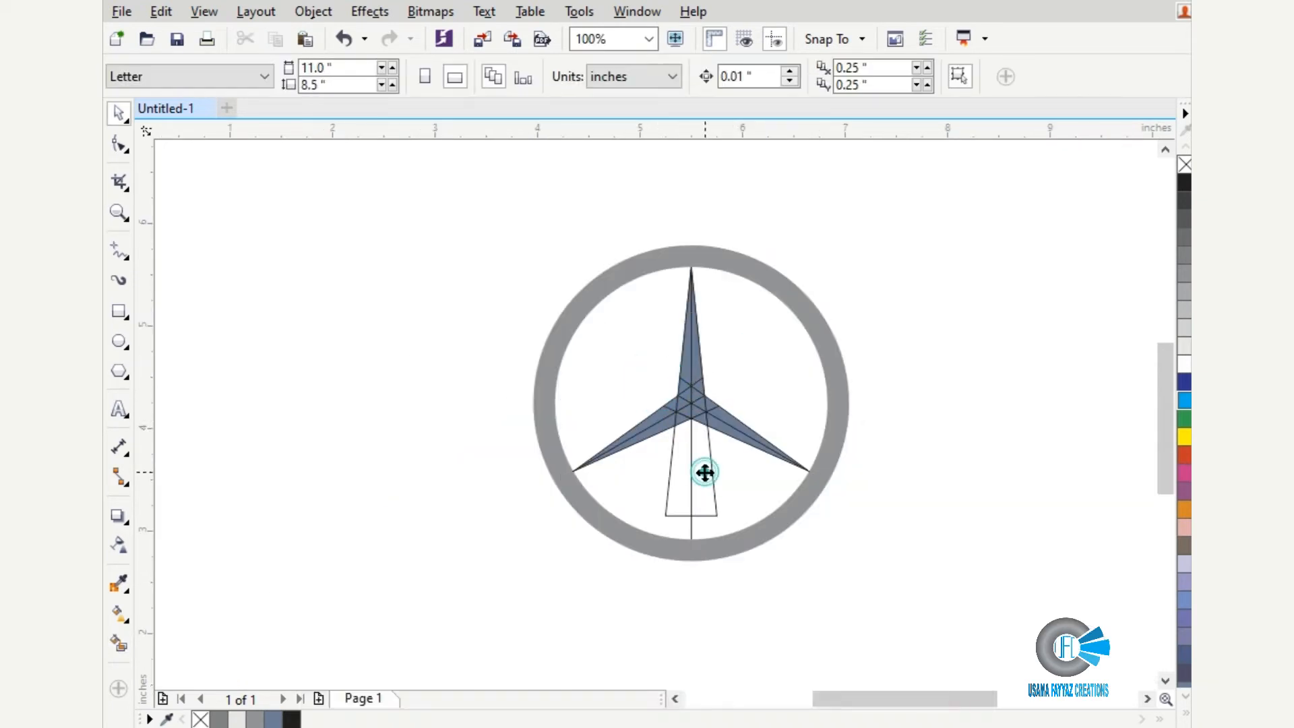
left_click(705, 471)
key("Delete")
Weld the three pieces forming the lower half of the star's lower-right arm into one shape.
scroll(694, 408, "up", 4)
left_click(721, 427)
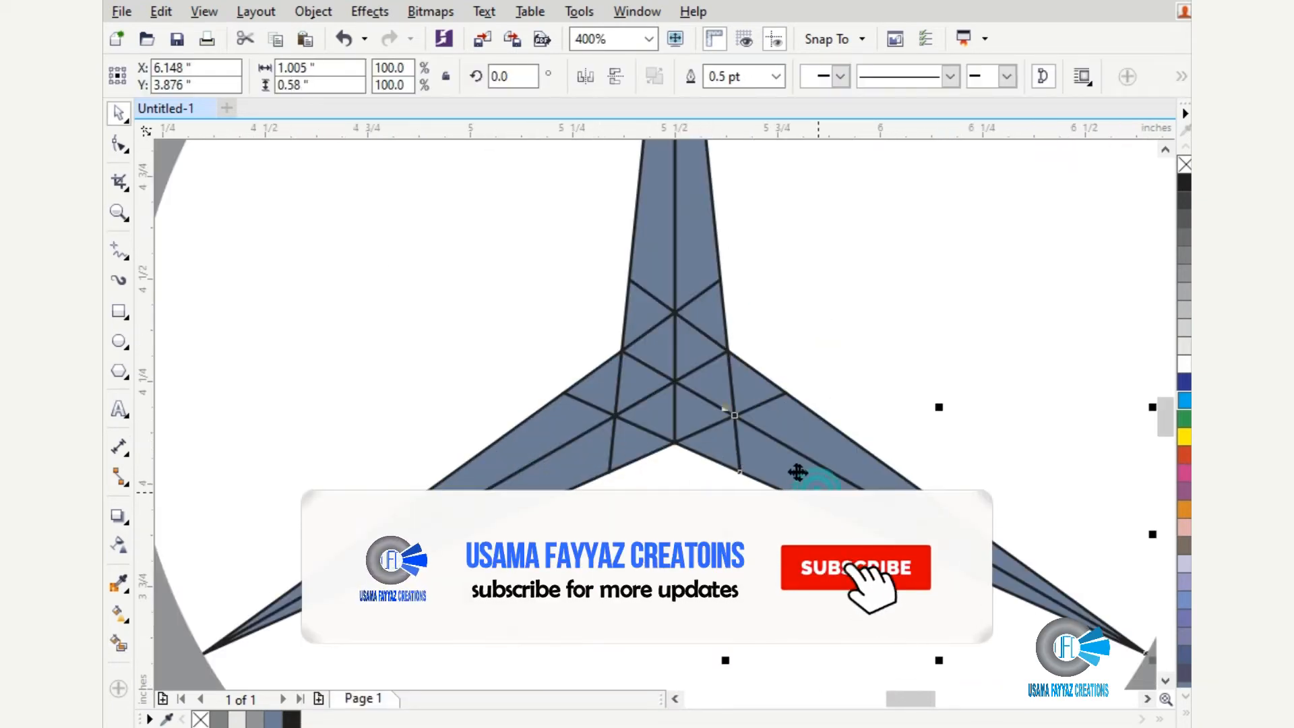
left_click(701, 442, "shift")
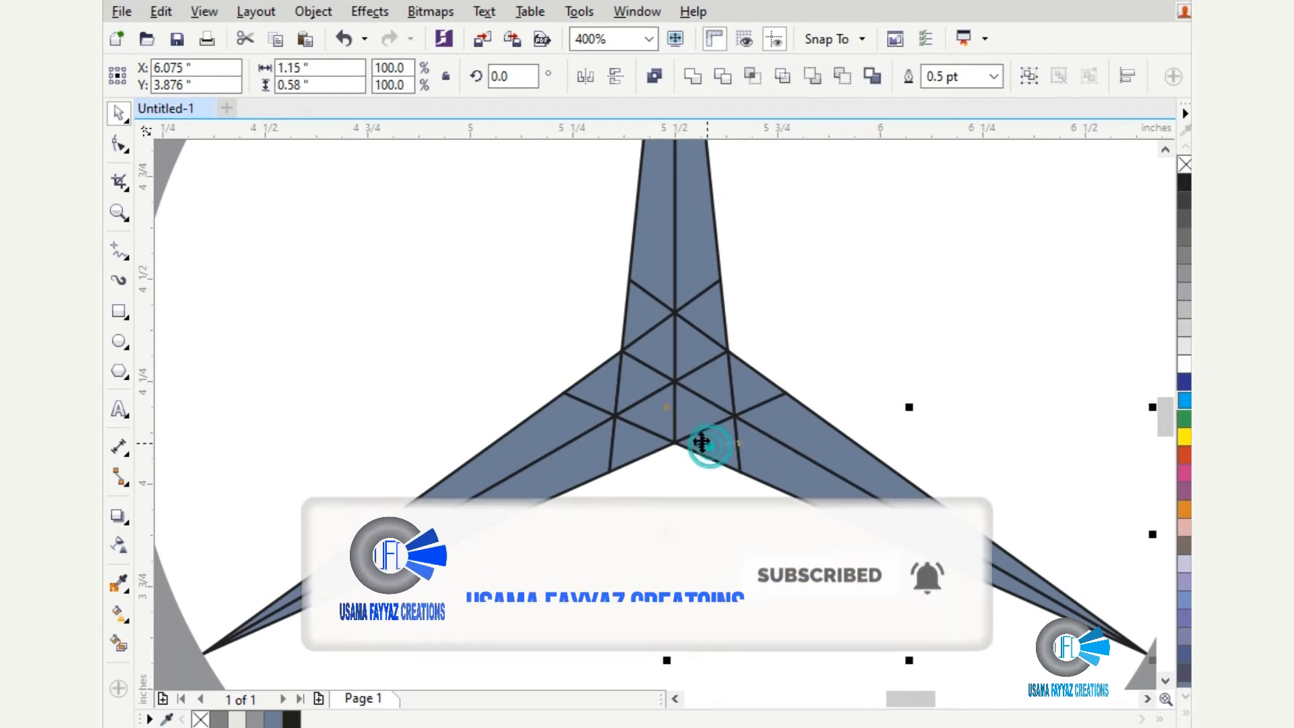
left_click(690, 416, "shift")
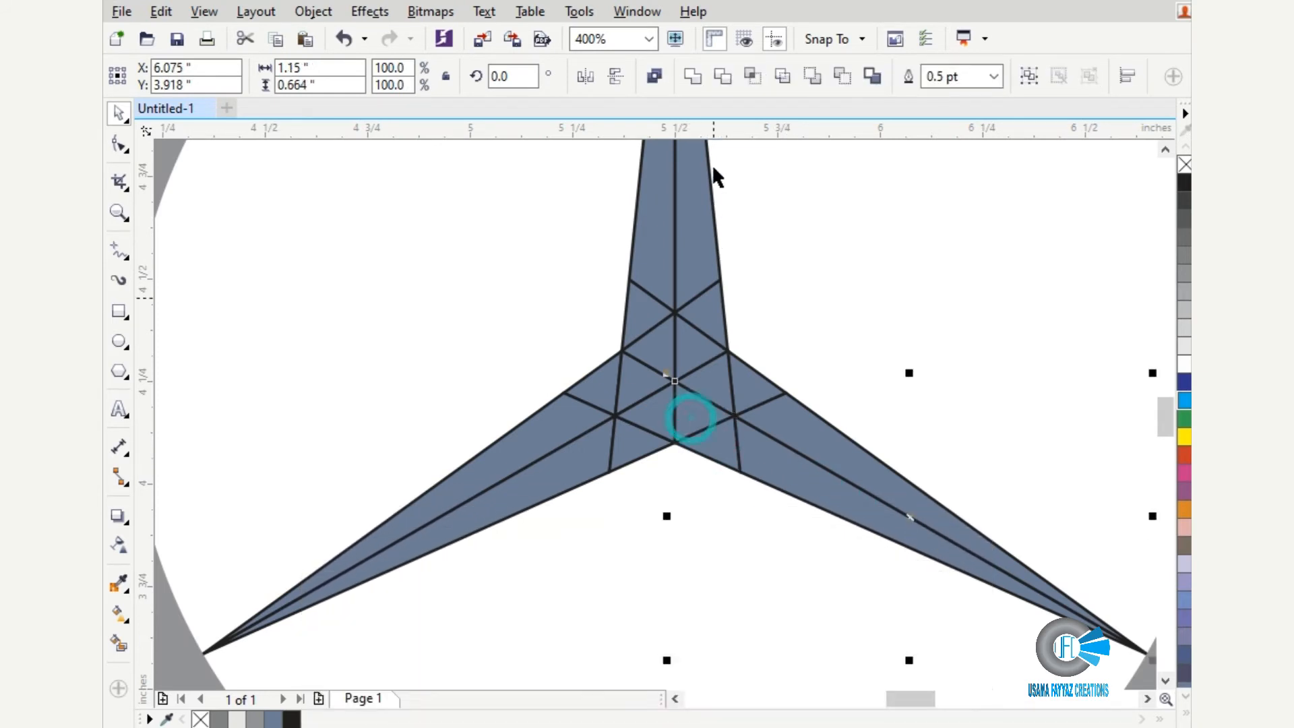
left_click(693, 79)
Weld the pieces forming the upper half of the lower-right arm into one shape.
scroll(779, 483, "up", 2)
left_click(786, 470)
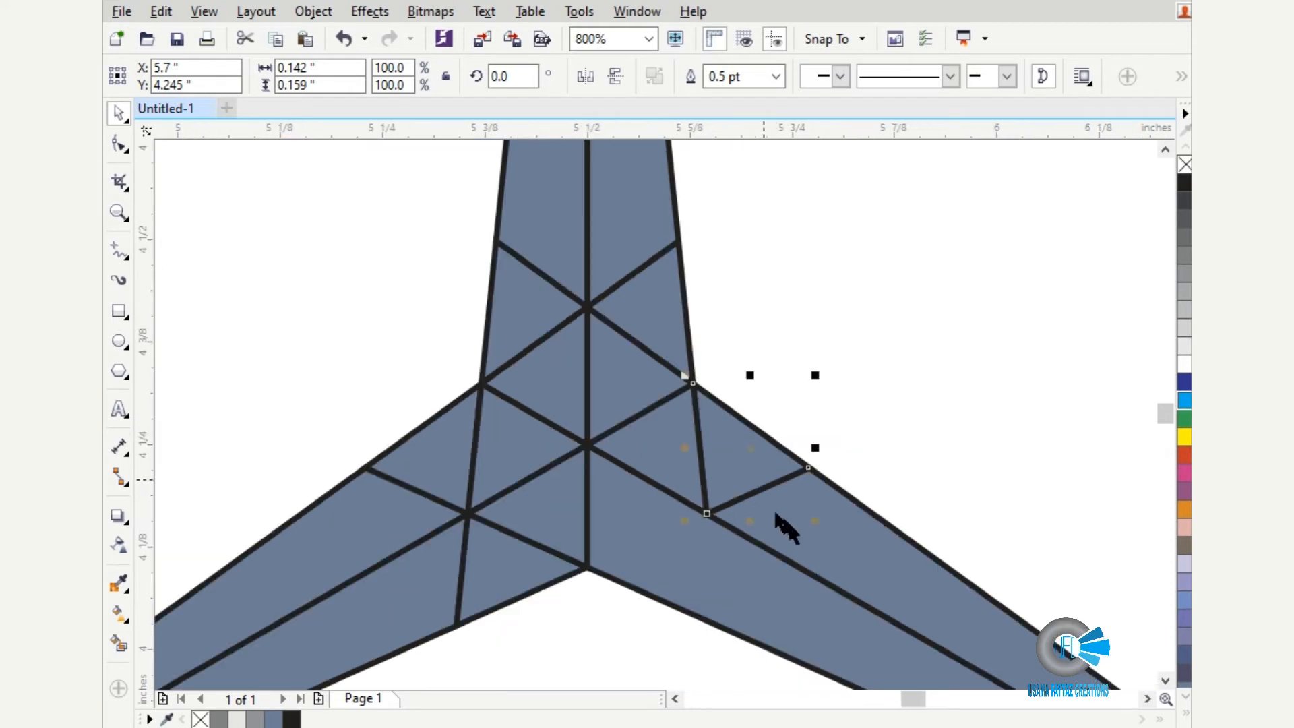
left_click(788, 520, "shift")
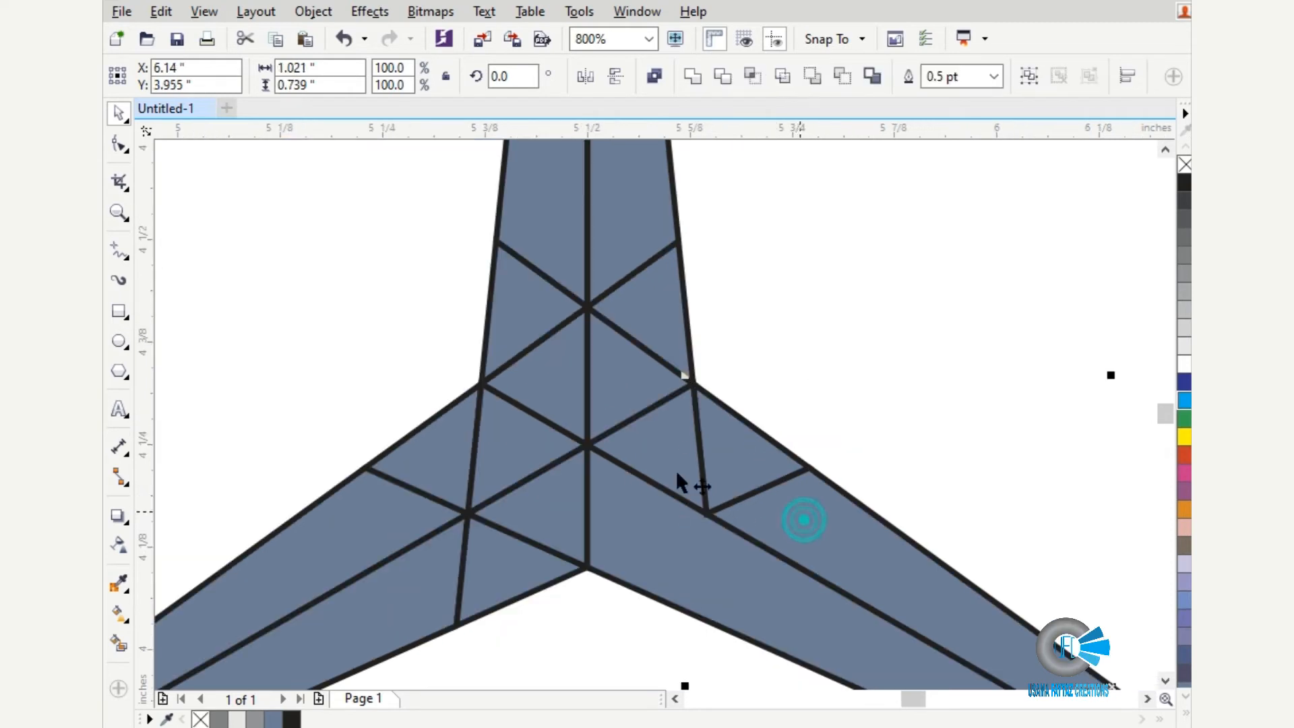
left_click(699, 84)
Weld the three pieces forming the right half of the star's upper arm into one shape.
left_click(635, 376)
left_click(634, 317, "shift")
left_click(622, 225, "shift")
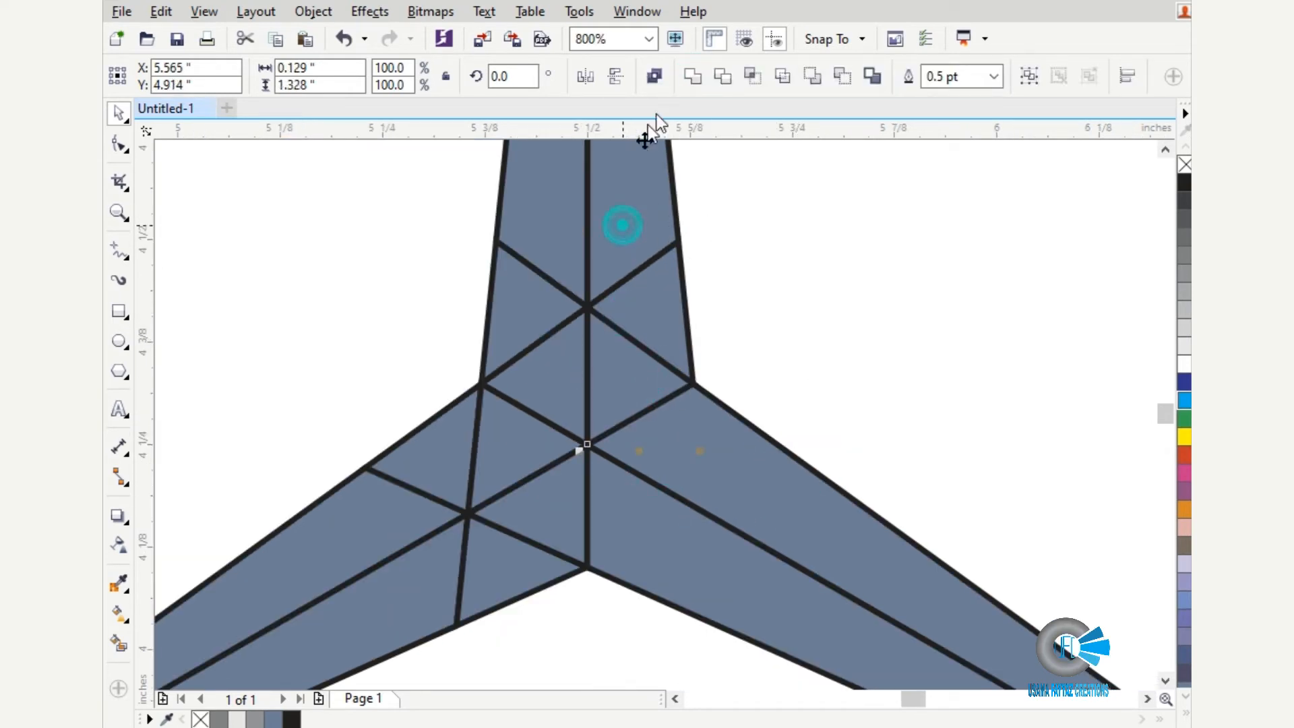
left_click(693, 76)
Weld the pieces forming the left half of the upper arm into one shape.
left_click(529, 300)
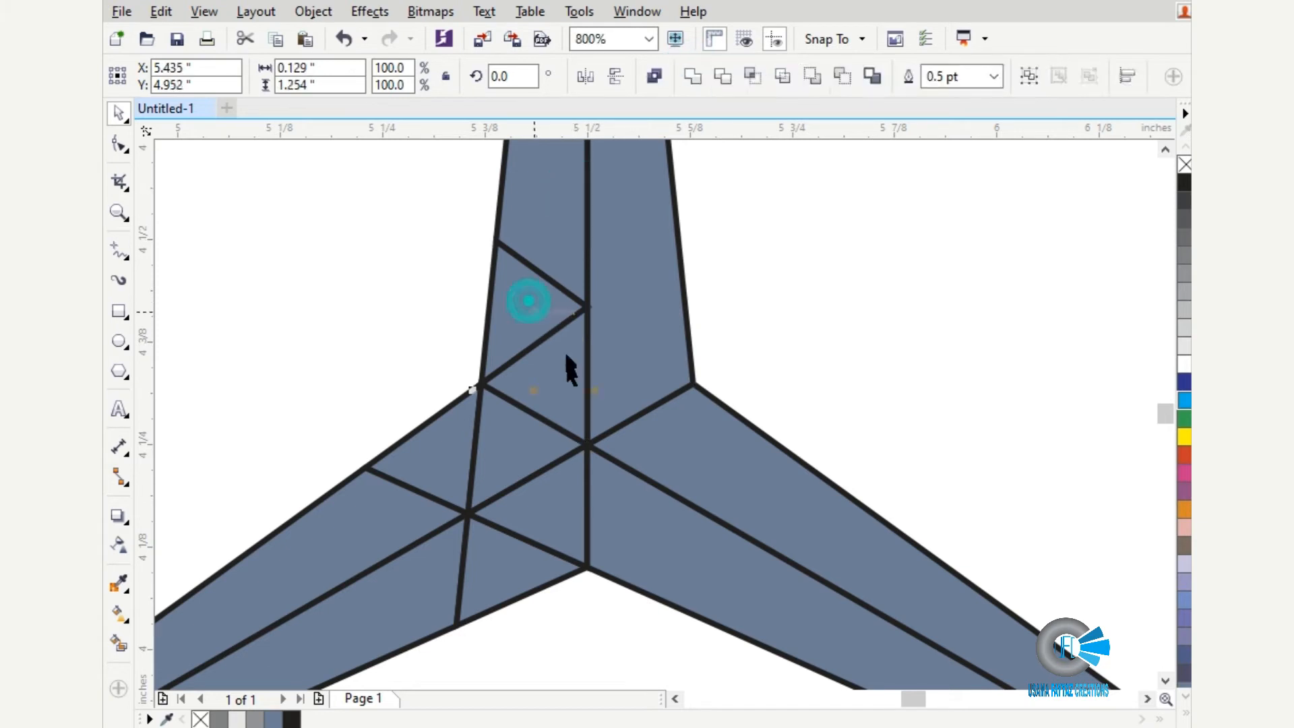
left_click(568, 369, "shift")
left_click(694, 76)
Weld the three pieces forming the upper half of the star's lower-left arm into one shape.
left_click(539, 425)
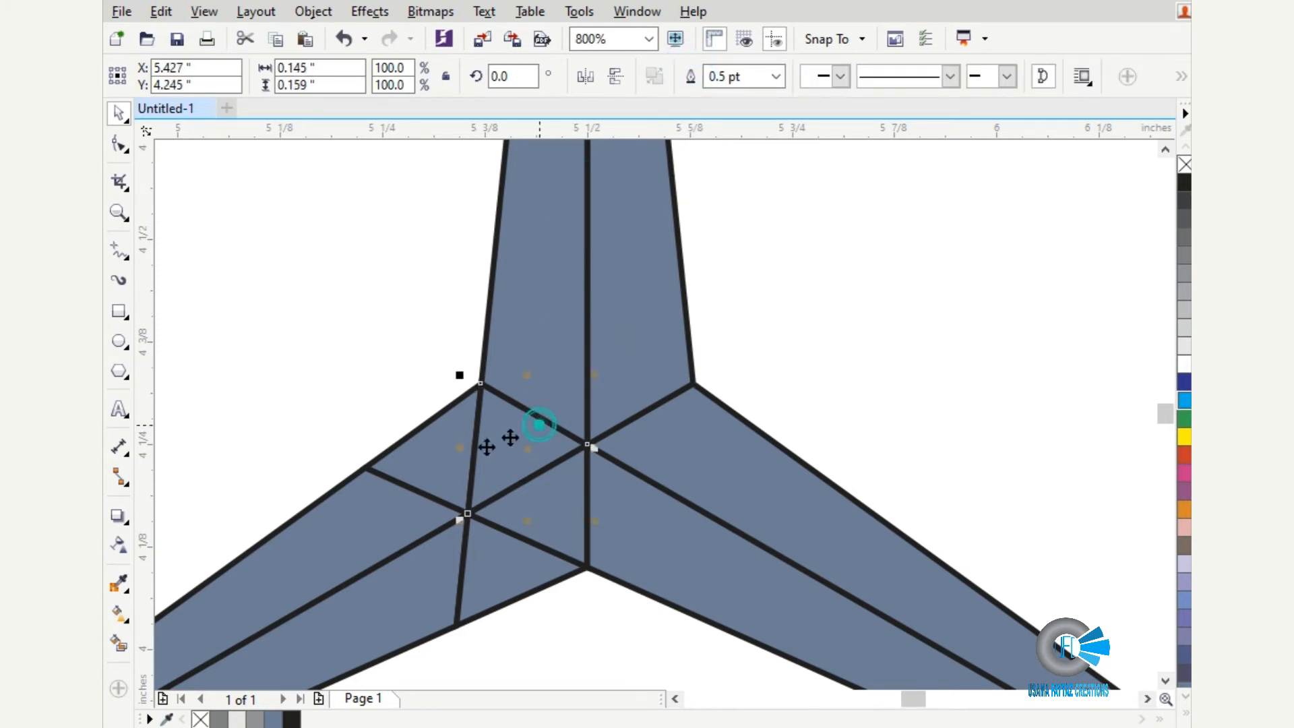
left_click(424, 462, "shift")
left_click(405, 512, "shift")
left_click(693, 76)
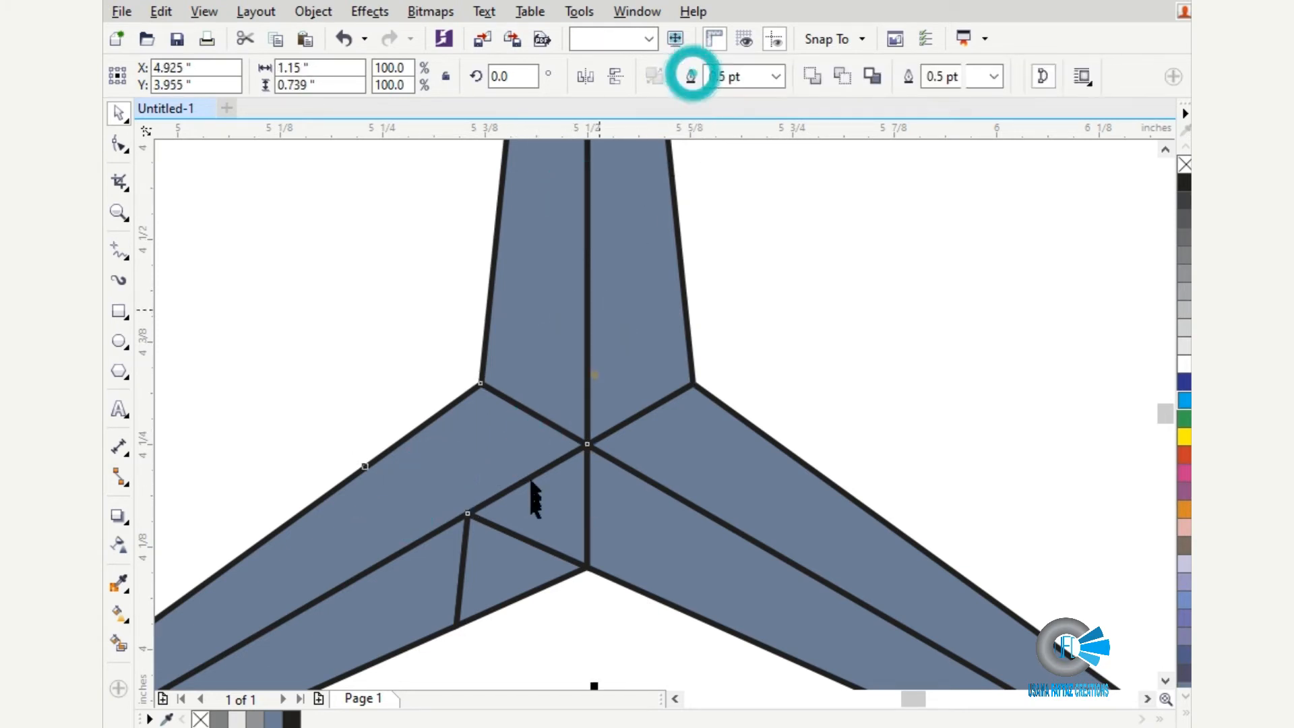
Try to weld the pieces in the lower half of the lower-left arm, and undo the weld.
left_click(557, 491)
left_click(508, 564, "shift")
left_click(356, 613, "shift")
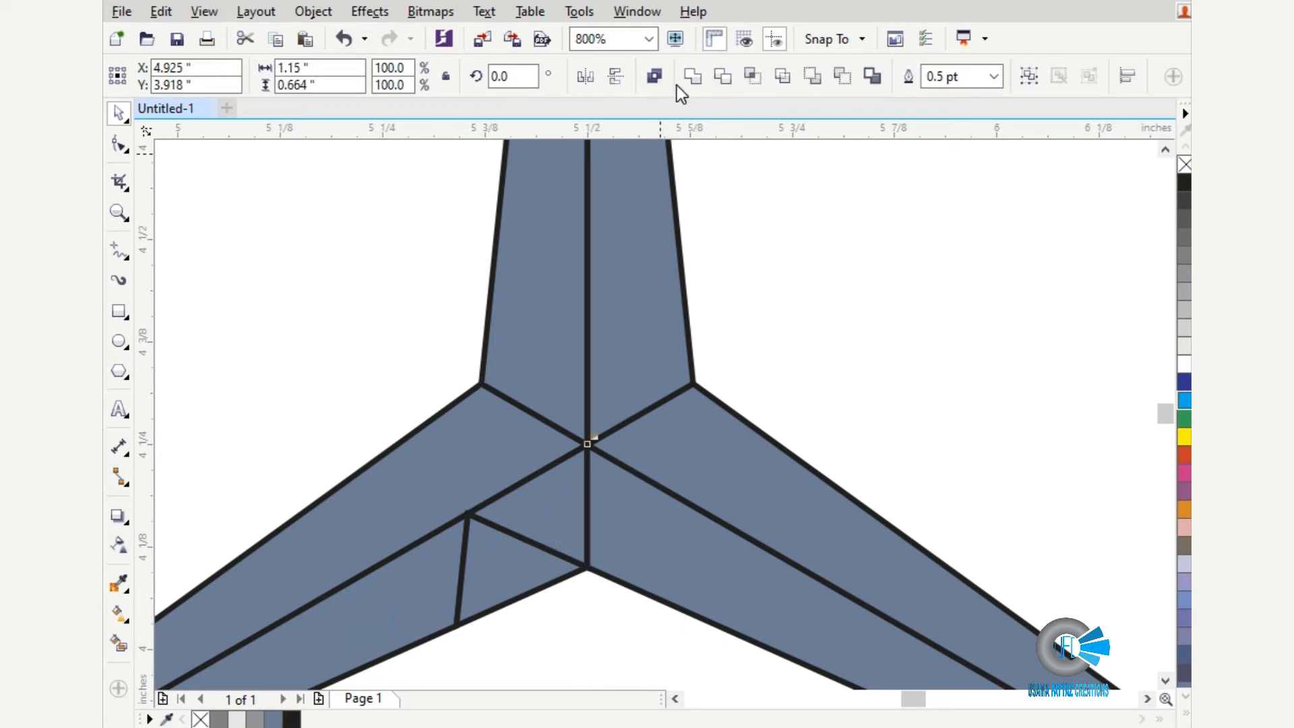
left_click(683, 77)
scroll(482, 443, "down", 2)
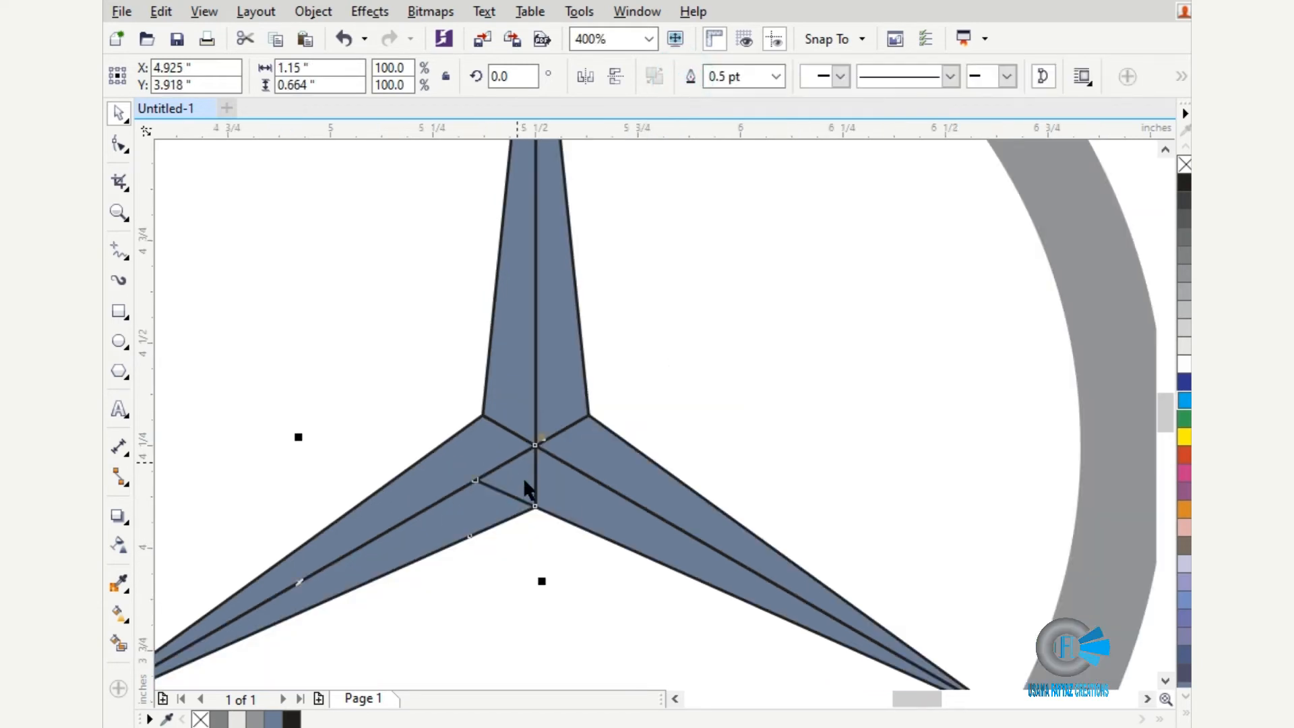
left_click(531, 498)
key("ctrl+z")
left_click(524, 572)
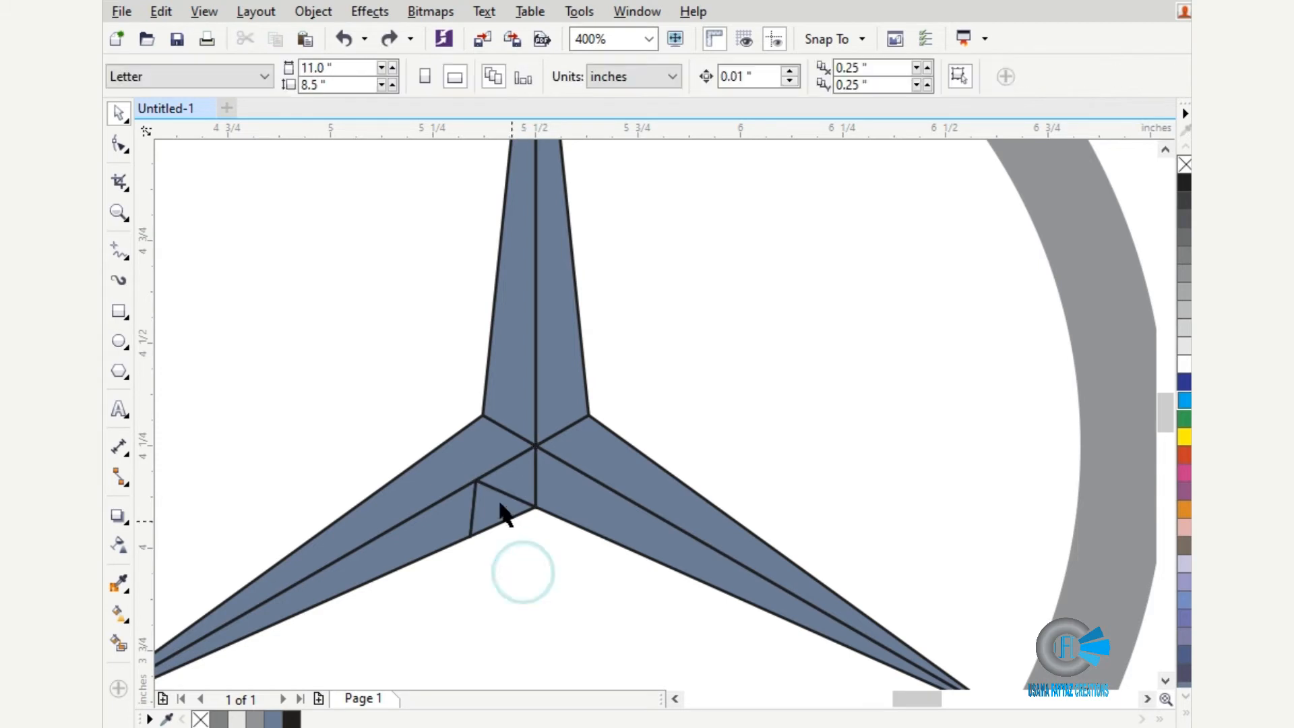
Weld all three pieces forming the lower half of the lower-left arm, including the small middle piece, into one shape.
left_click(458, 526)
scroll(478, 517, "up", 4)
left_click(558, 491, "shift")
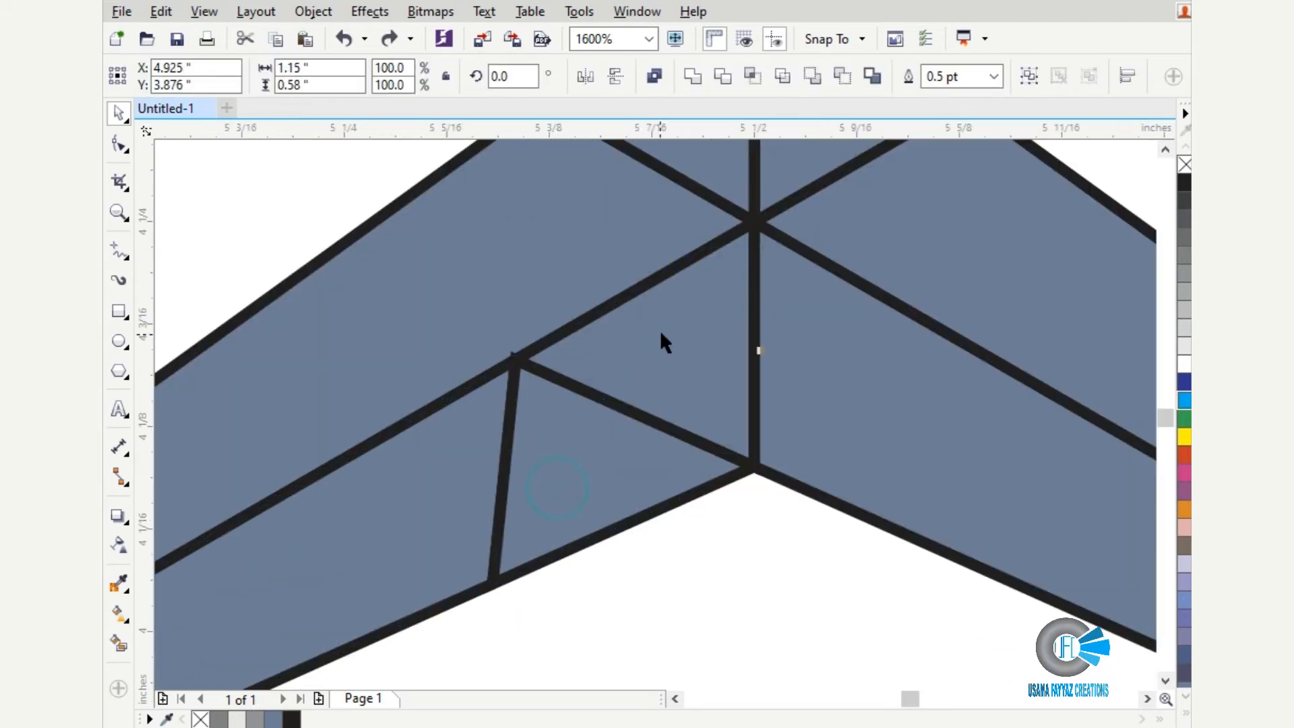
left_click(660, 331, "shift")
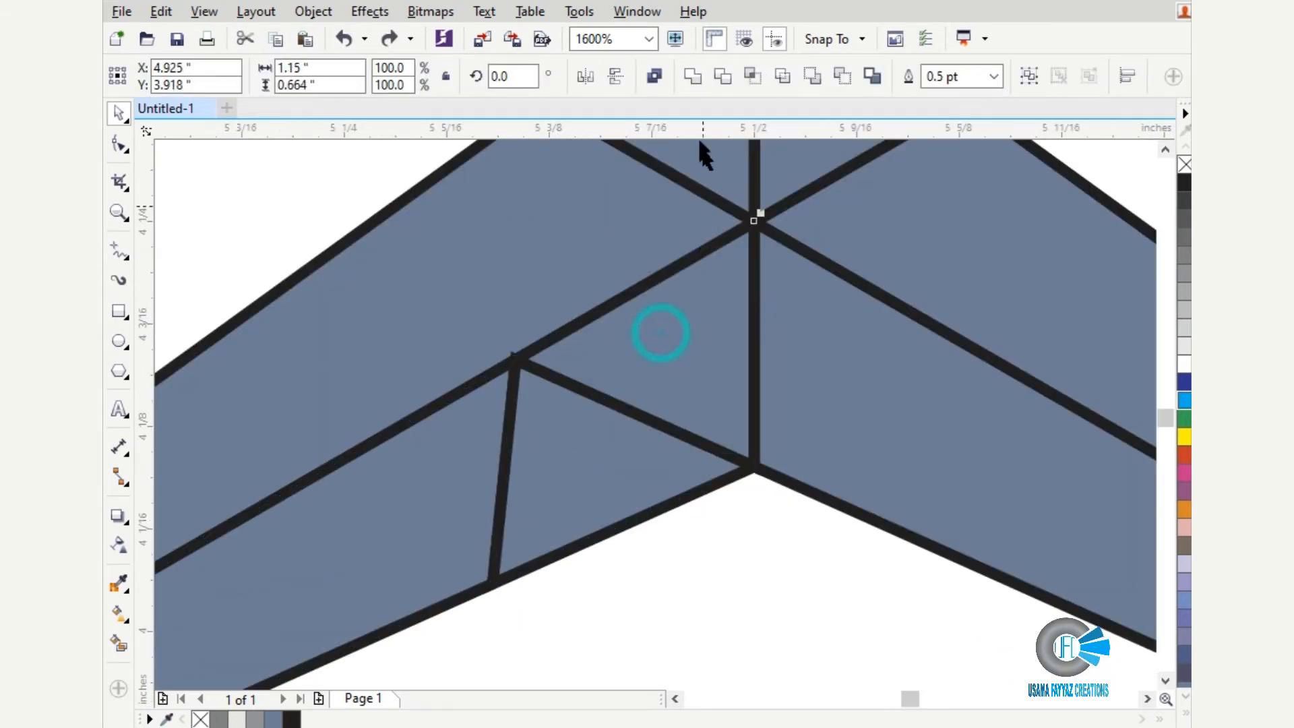
left_click(693, 76)
scroll(653, 477, "down", 4)
left_click(649, 465)
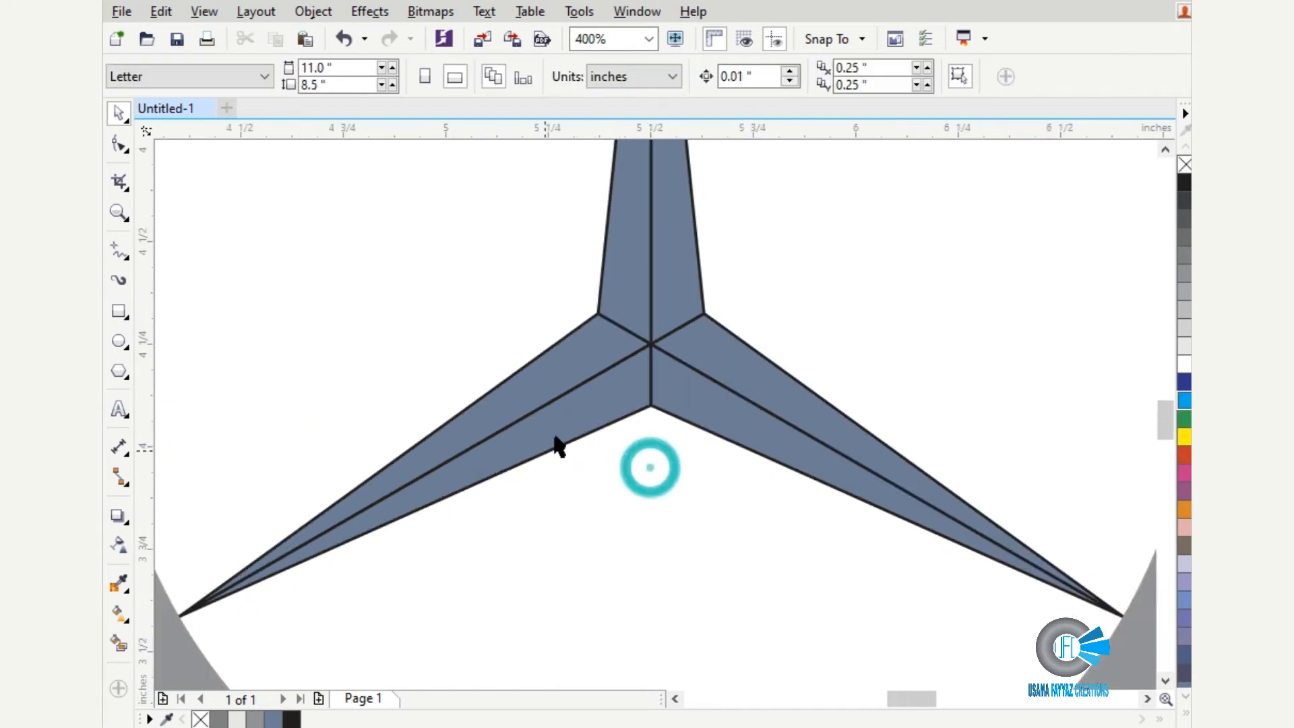
Fill all pieces of the three-pointed star with black and remove their outline.
scroll(557, 445, "down", 6)
left_click_drag(450, 305, 670, 505)
scroll(664, 457, "up", 2)
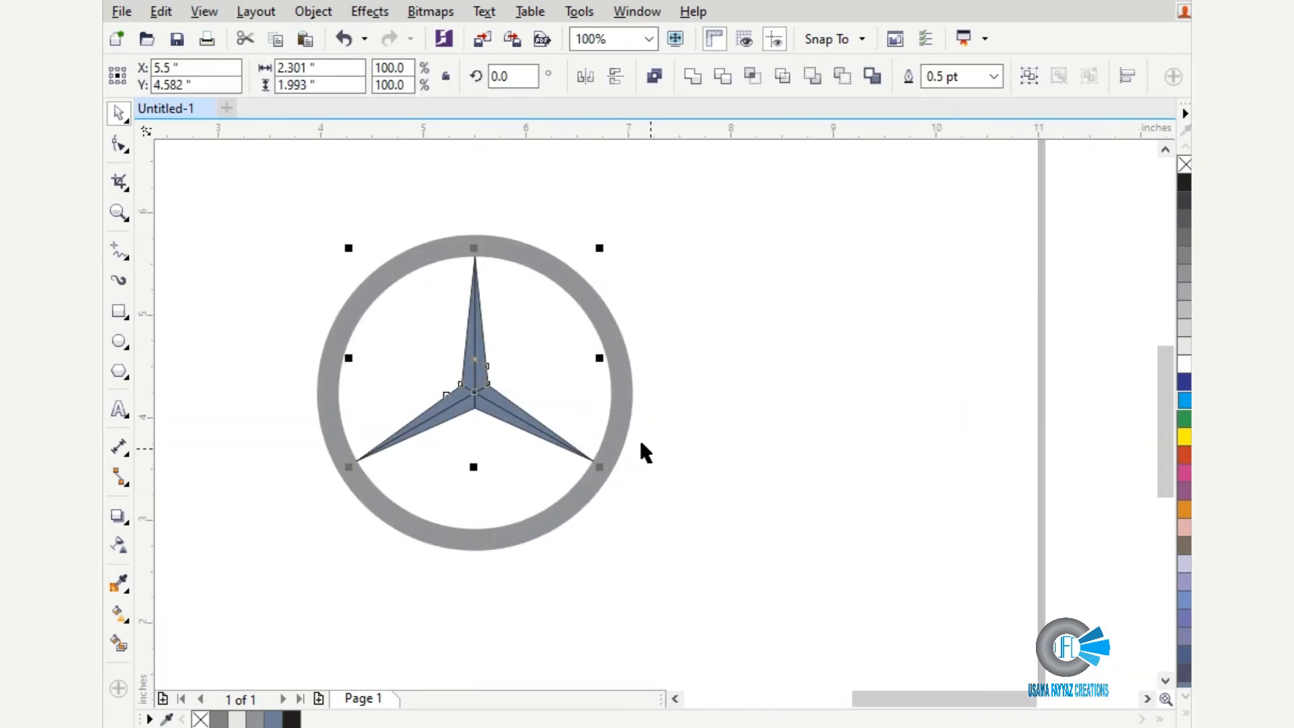
left_click(1184, 181)
left_click(939, 326)
left_click_drag(933, 196, 350, 507)
right_click(1184, 165)
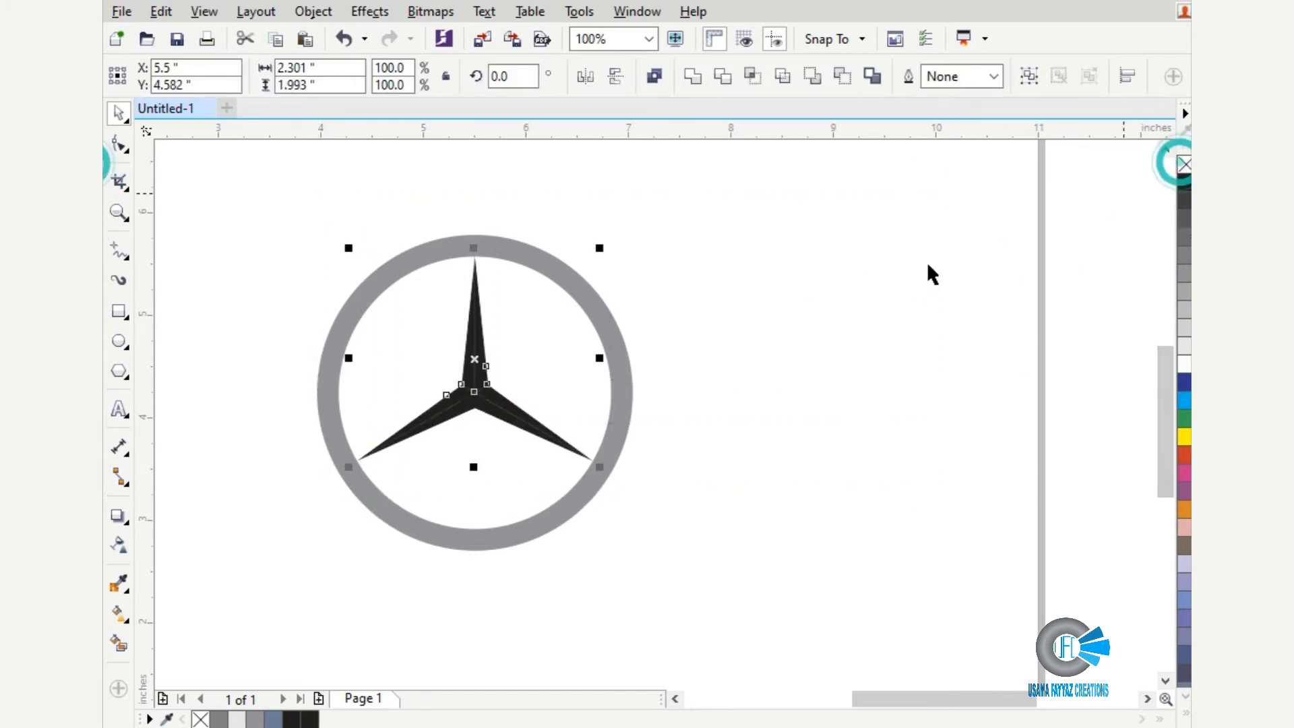
left_click(930, 262)
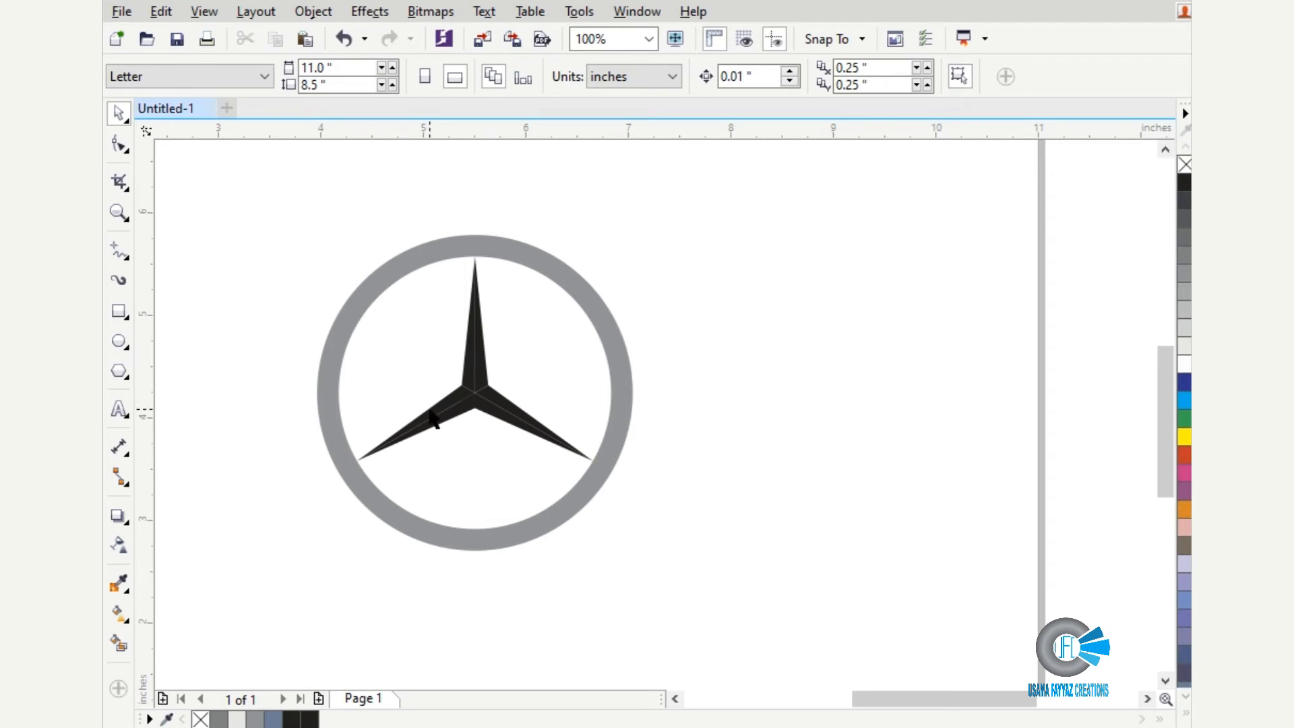
Apply a black-to-white linear gradient across the lower half of the lower-left arm, with its black start beyond the arm's upper edge.
scroll(432, 419, "up", 2)
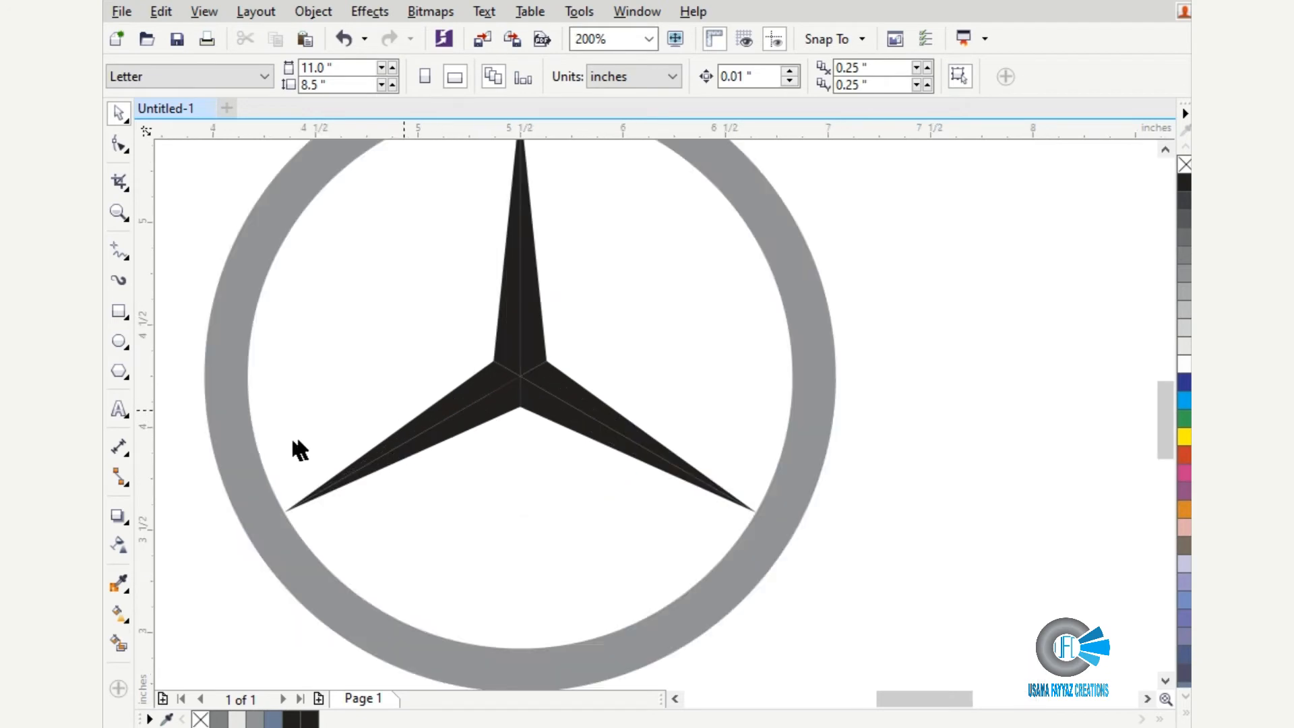
left_click(118, 616)
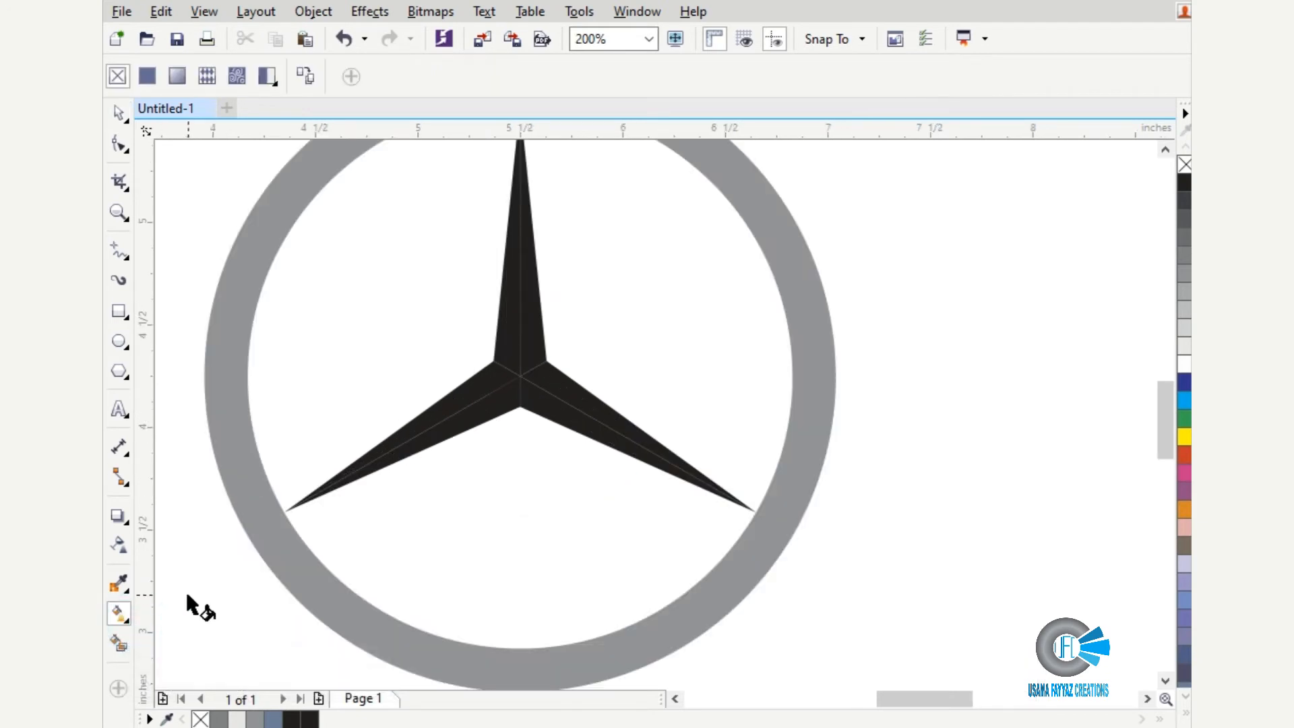
scroll(485, 424, "up", 2)
left_click(481, 407)
scroll(481, 407, "up", 1)
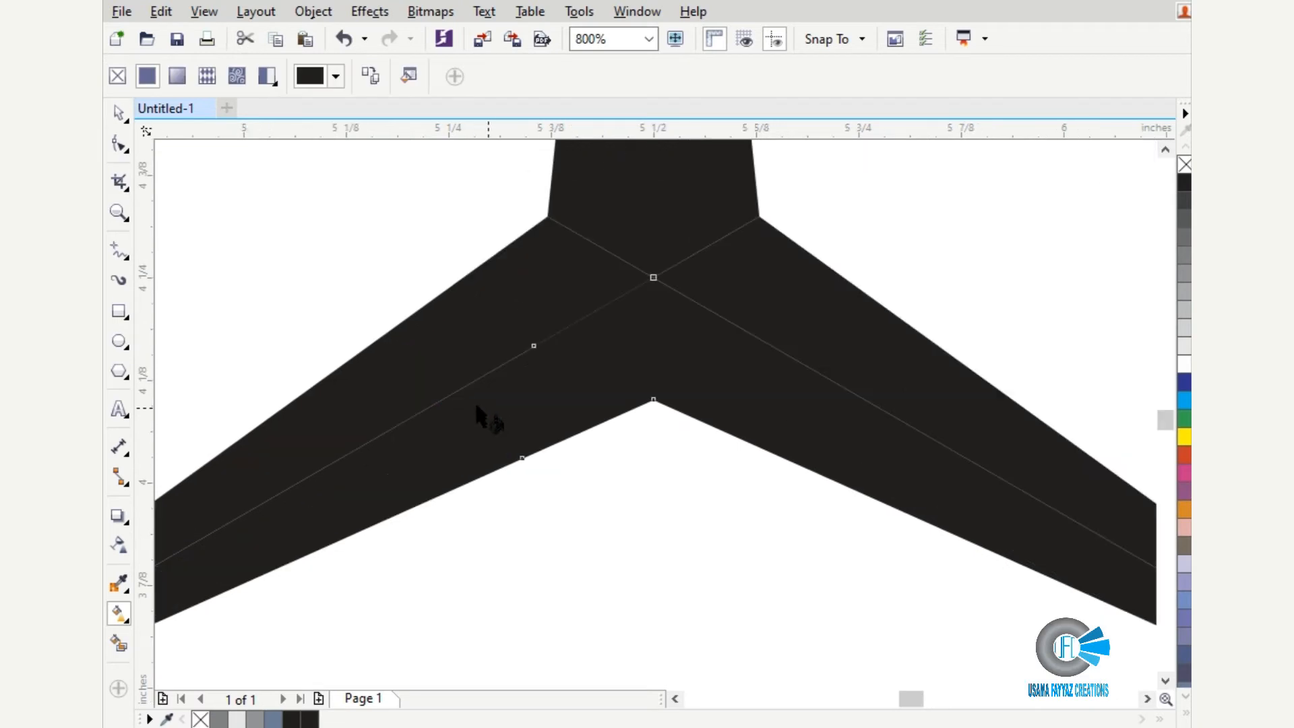
left_click_drag(476, 386, 550, 525)
left_click_drag(555, 519, 554, 519)
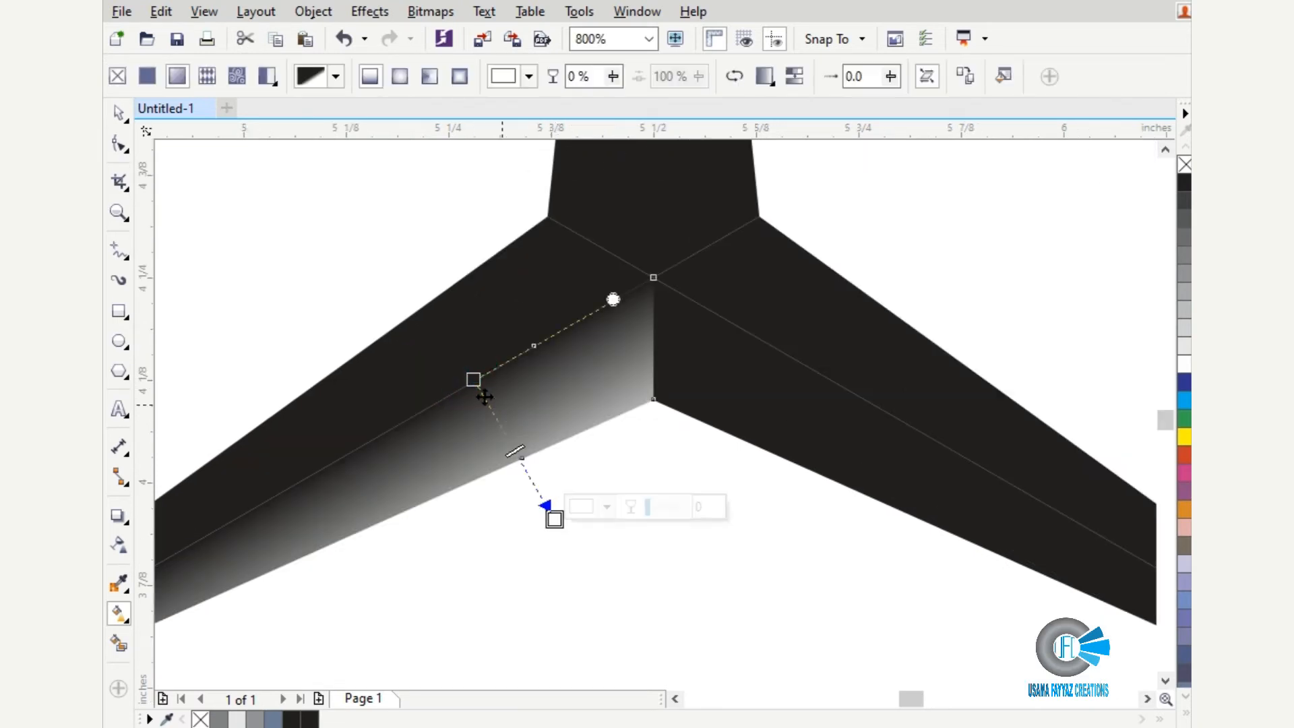
left_click_drag(473, 377, 382, 218)
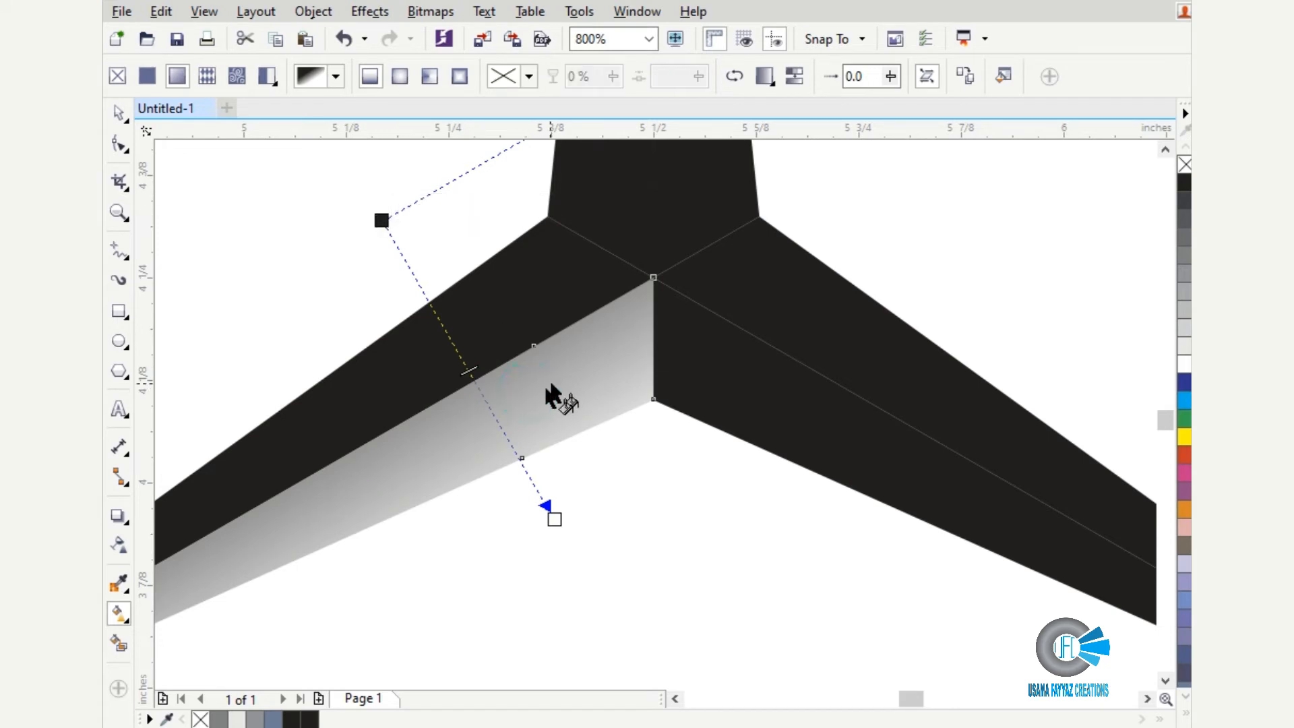
Copy the gradient to the upper half of the lower-left arm and reverse the gradient on the lower half.
scroll(545, 397, "down", 1)
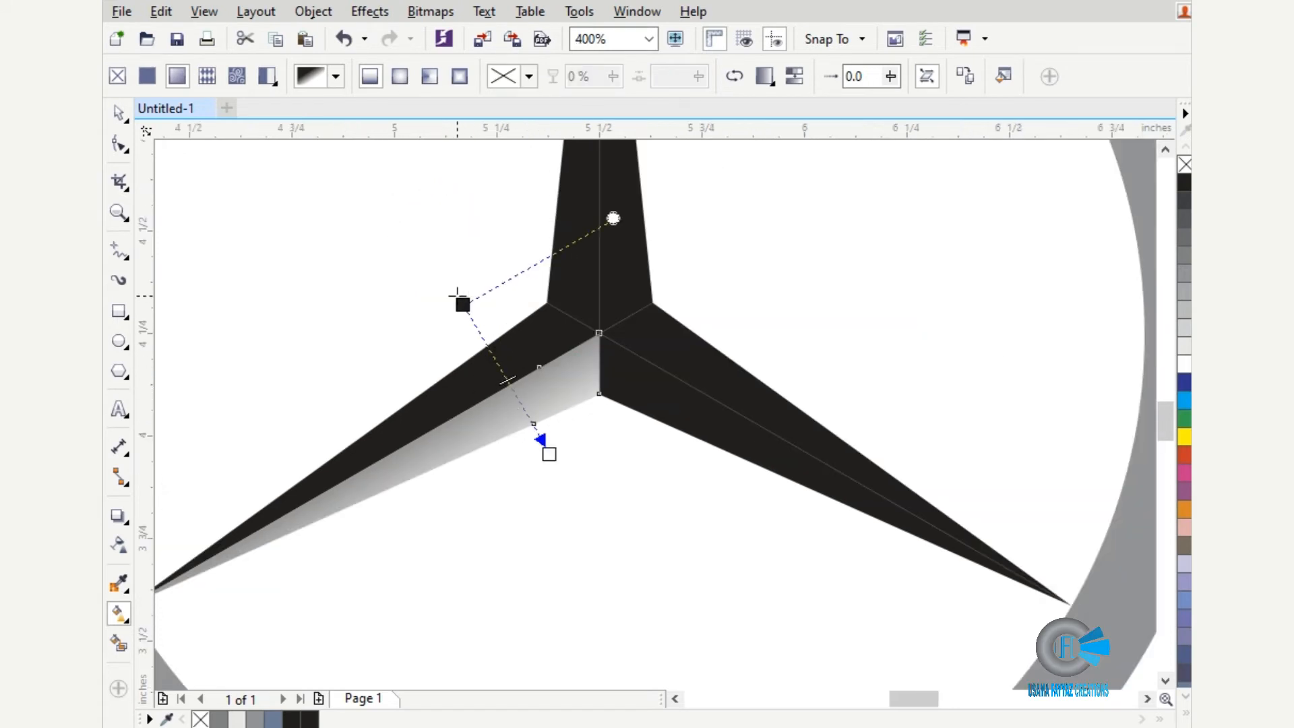
scroll(534, 353, "up", 1)
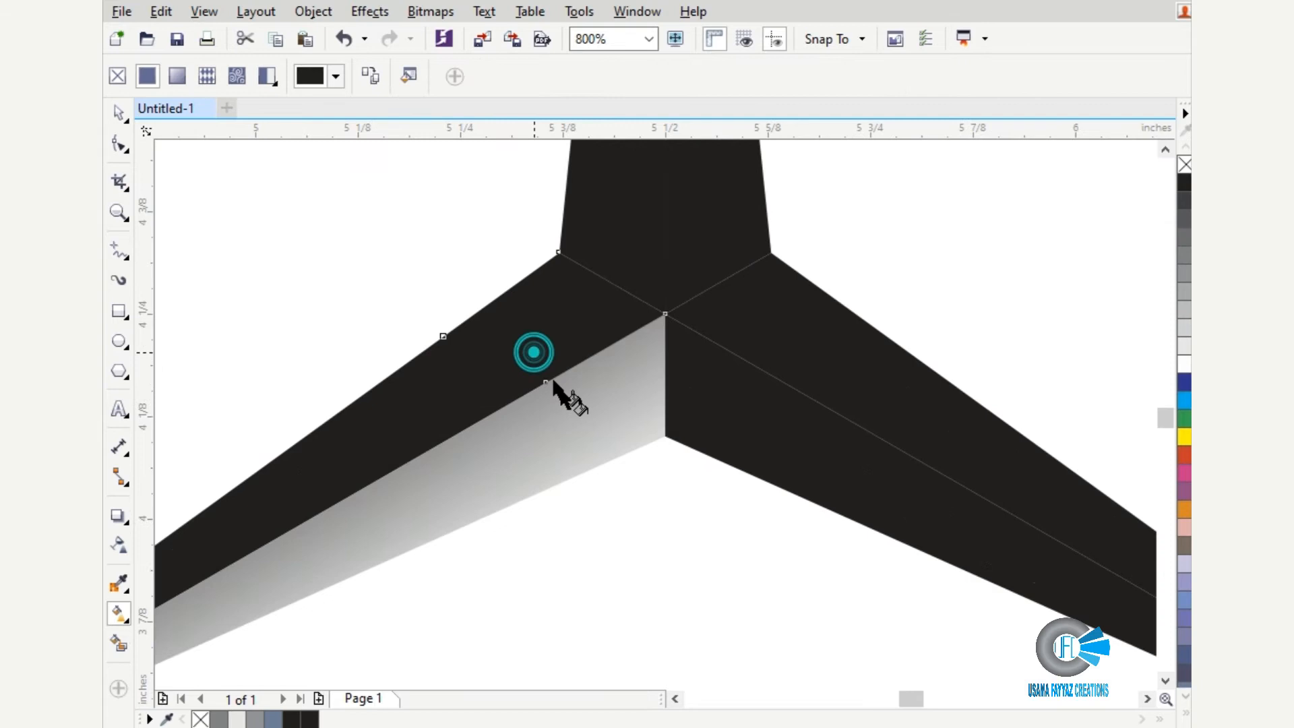
left_click(593, 423)
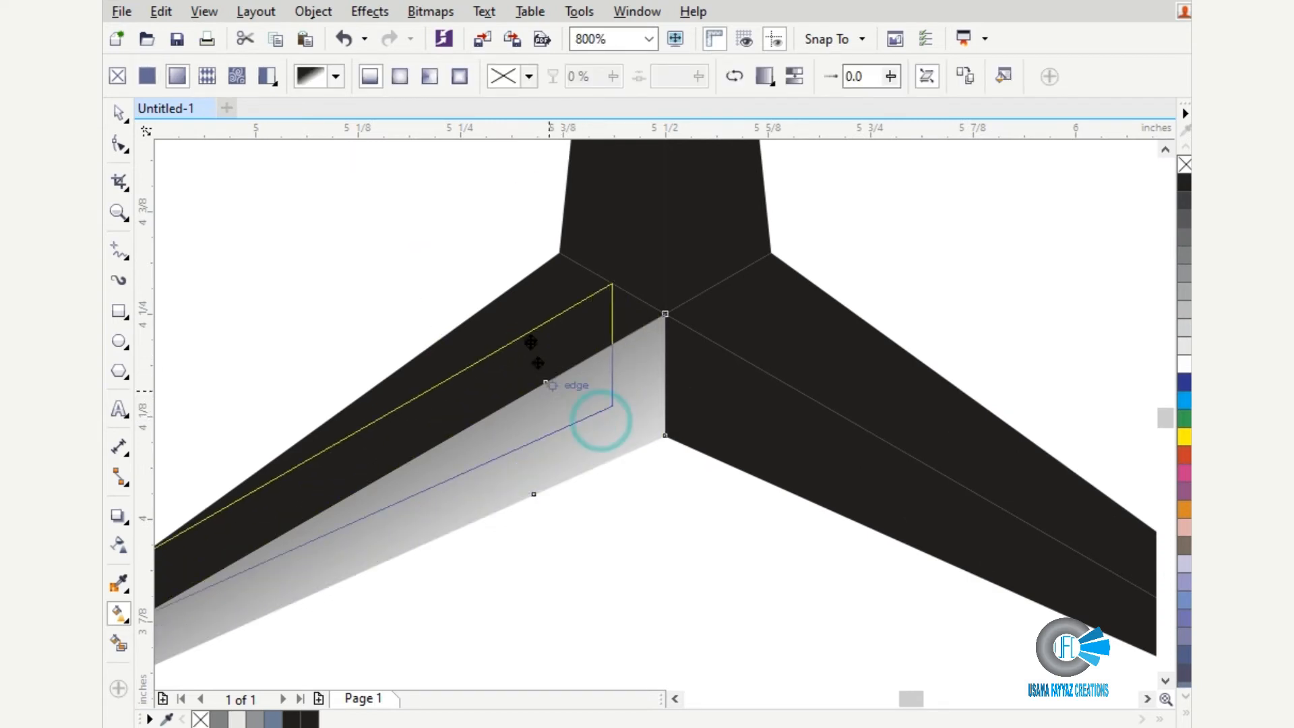
left_click(528, 336)
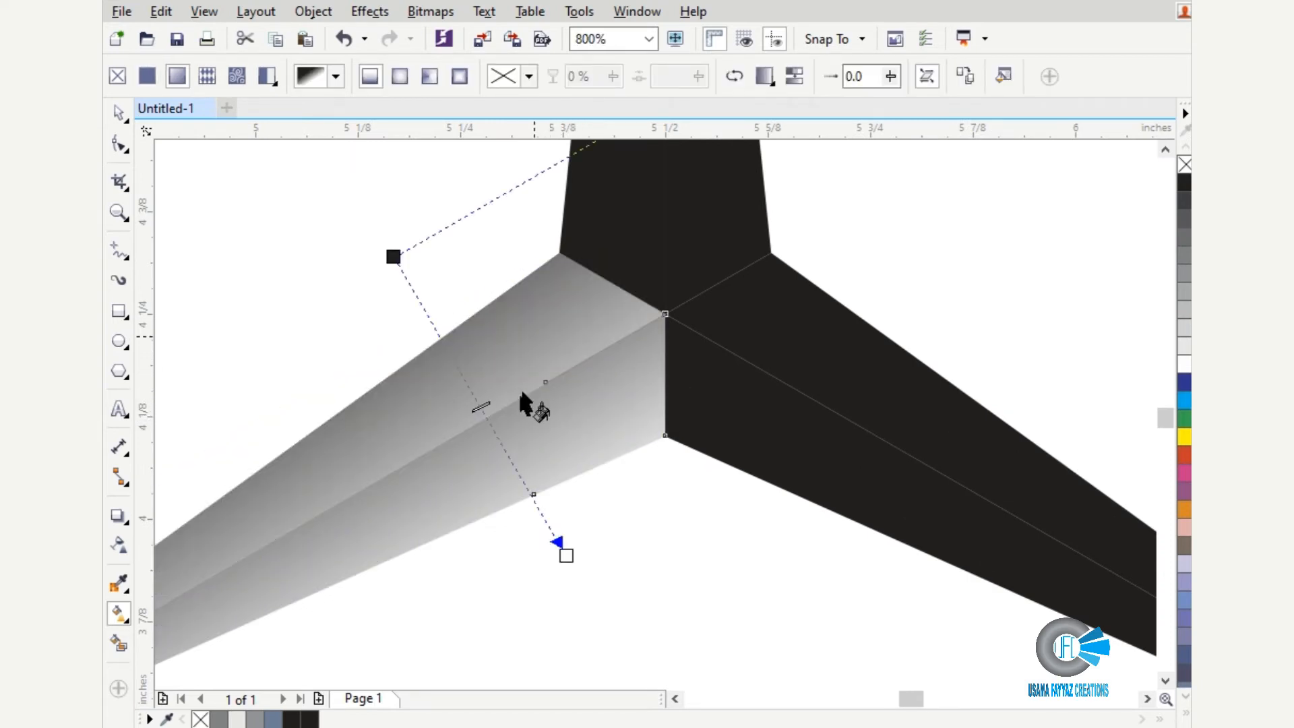
left_click(734, 77)
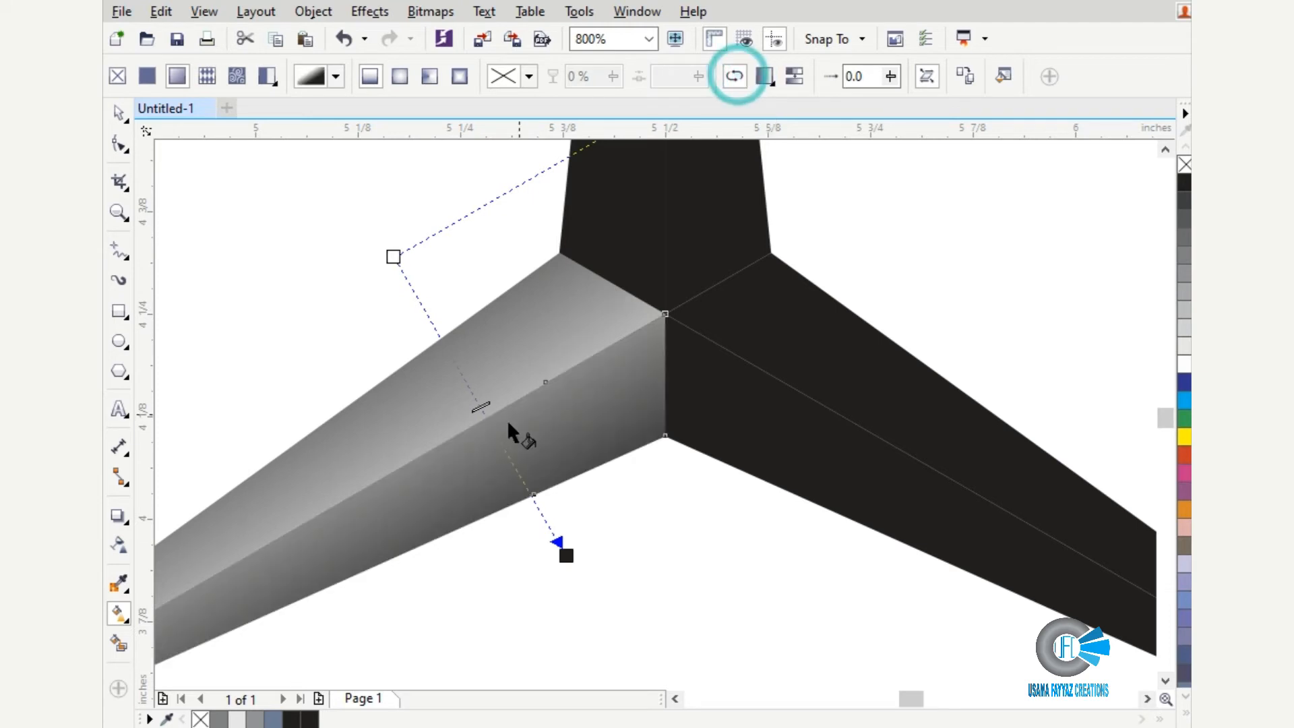
scroll(507, 419, "down", 1)
left_click(584, 495)
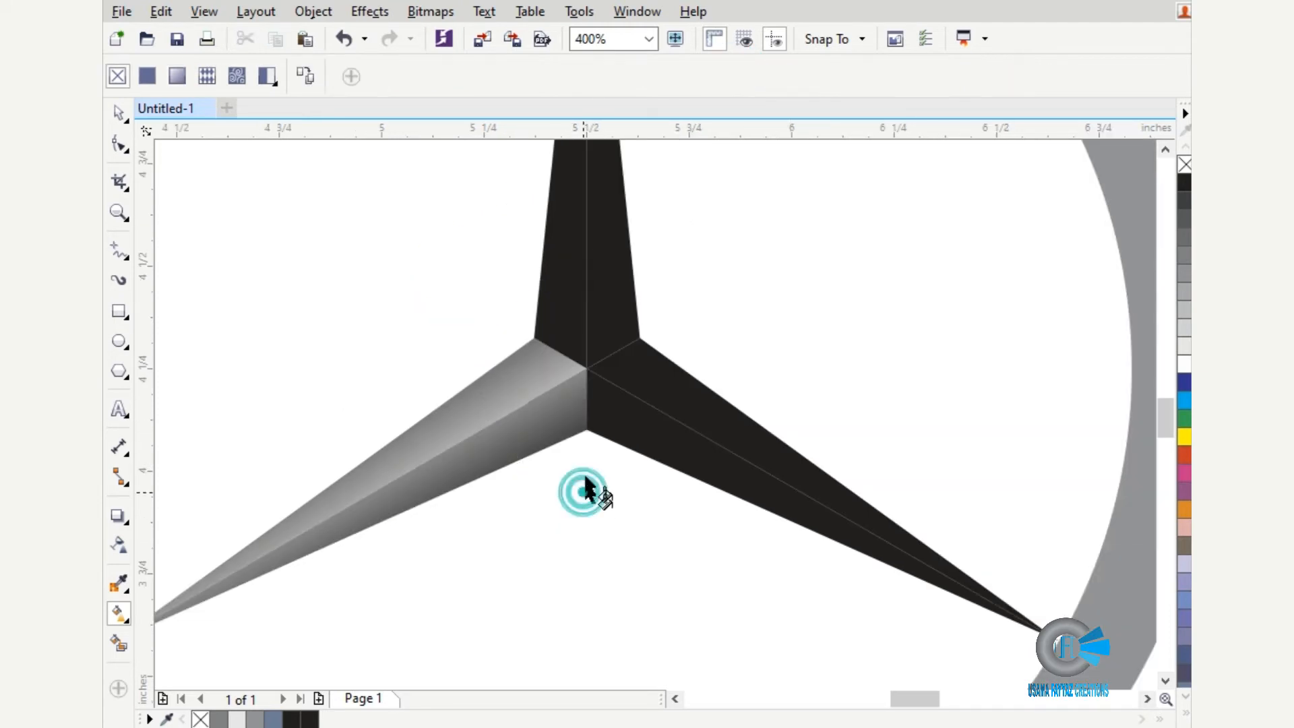
scroll(592, 472, "down", 2)
Copy the gradient to the lower half of the lower-right arm, then rotate and move it to run across the arm's width.
scroll(607, 451, "up", 3)
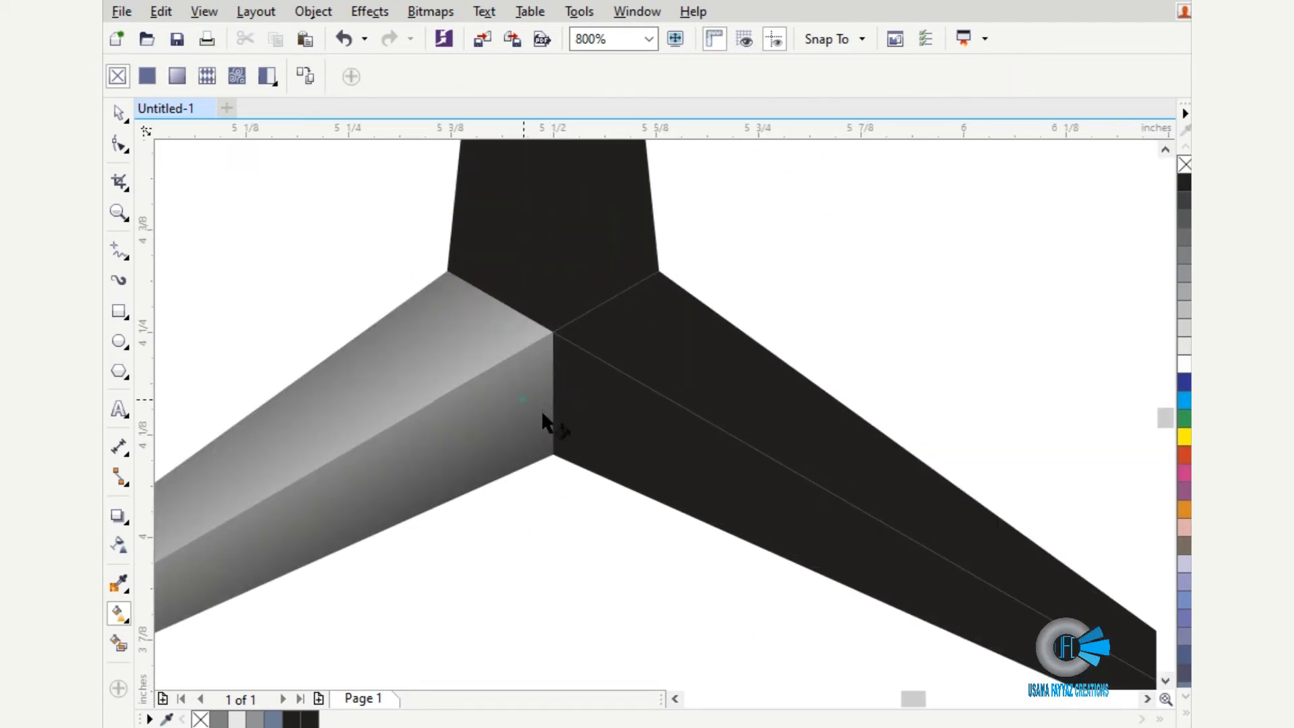
left_click(640, 445)
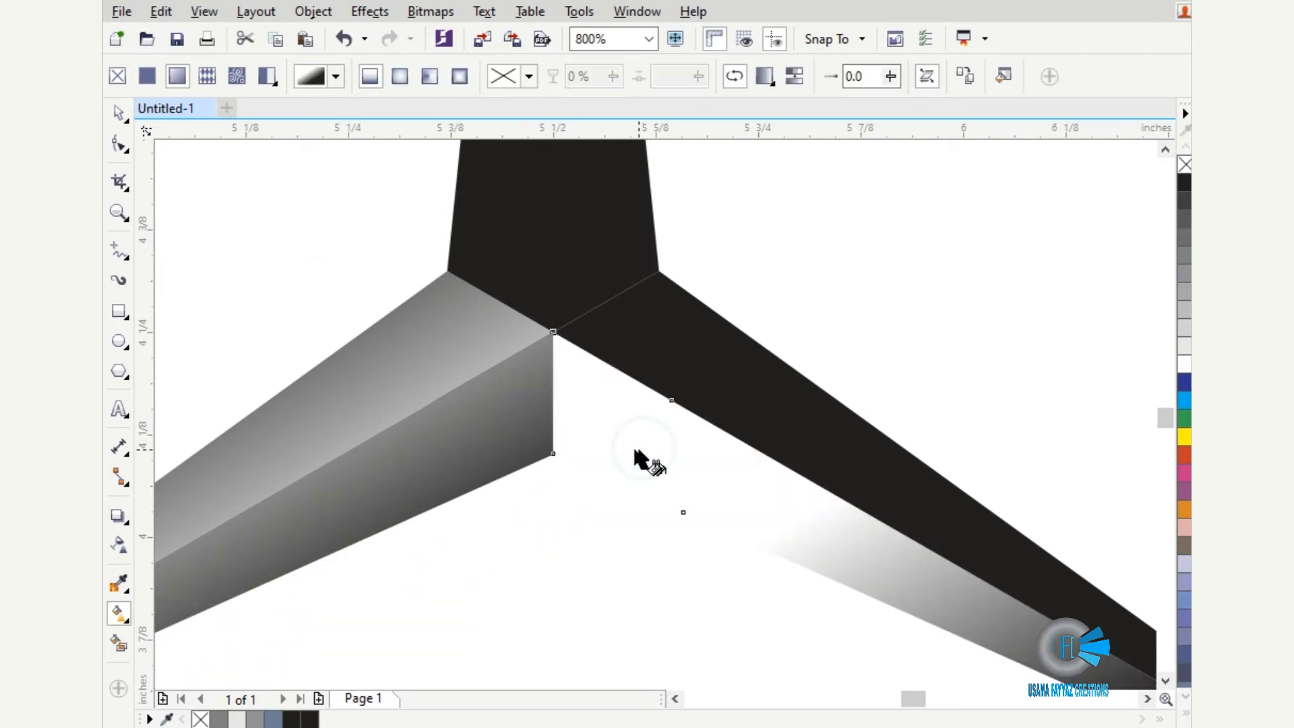
scroll(634, 449, "down", 1)
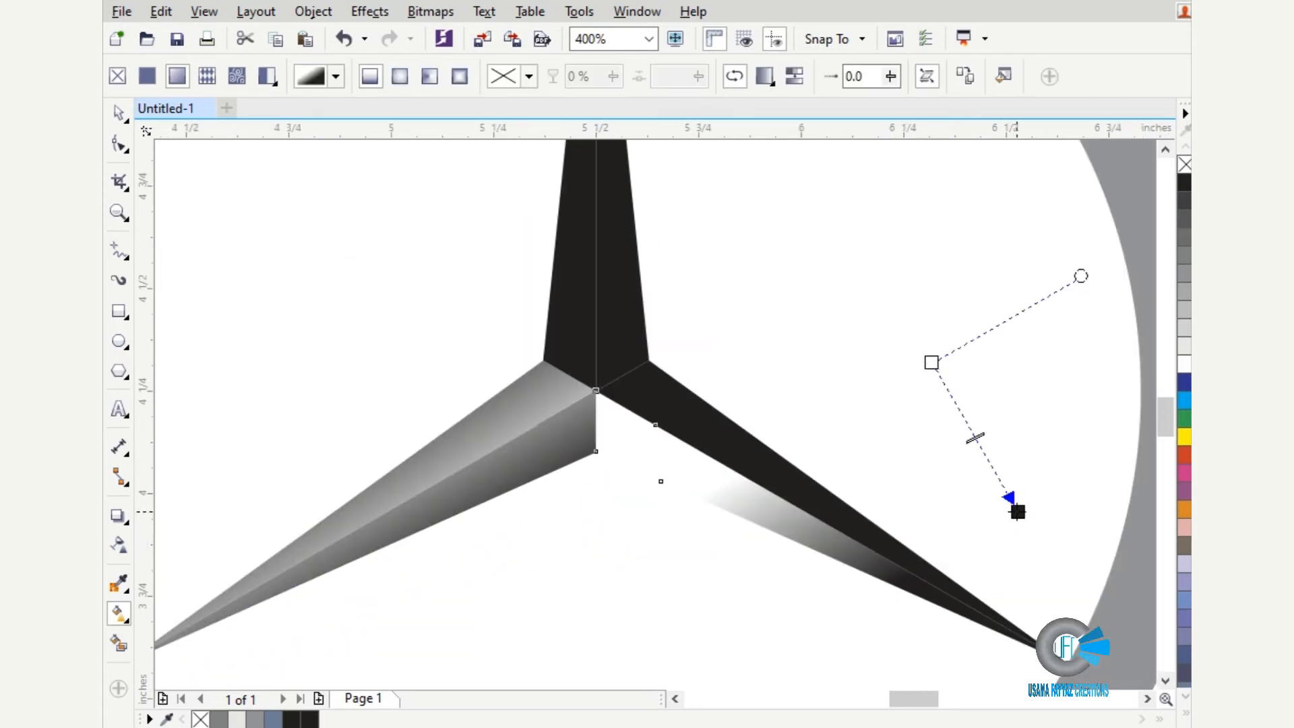
left_click_drag(1018, 511, 850, 495)
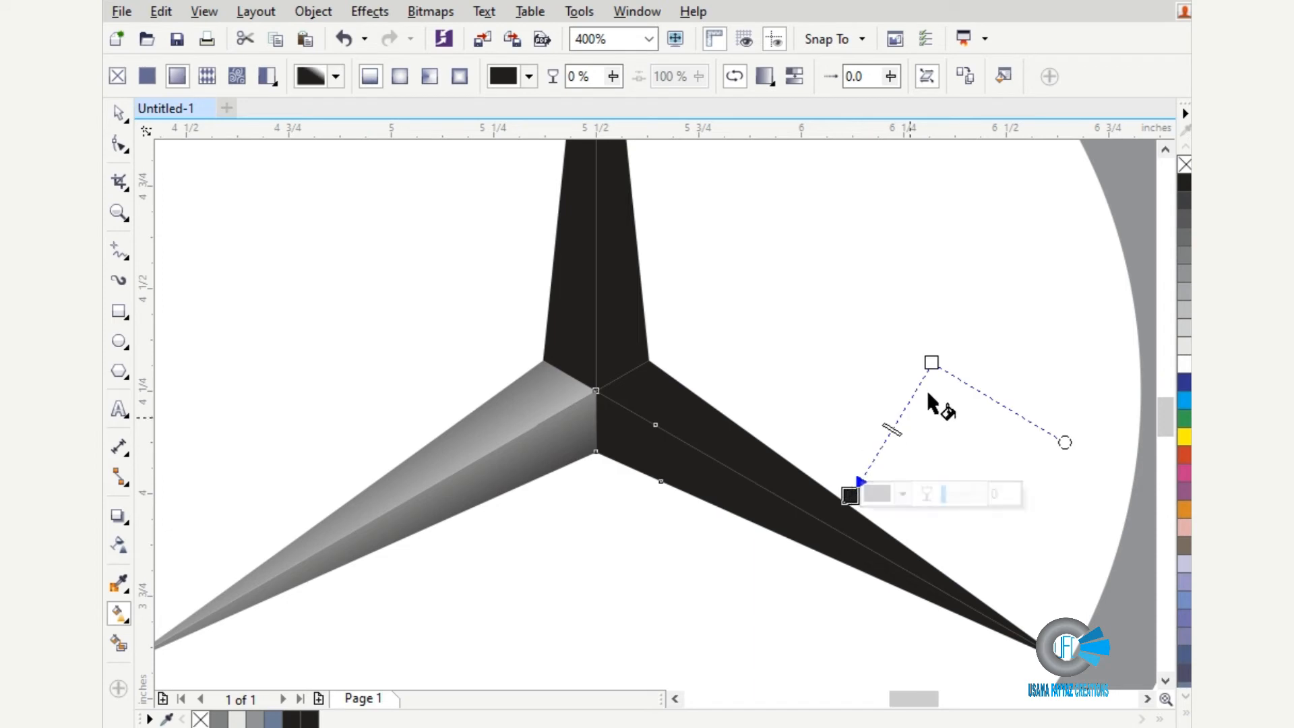
left_click_drag(910, 392, 776, 467)
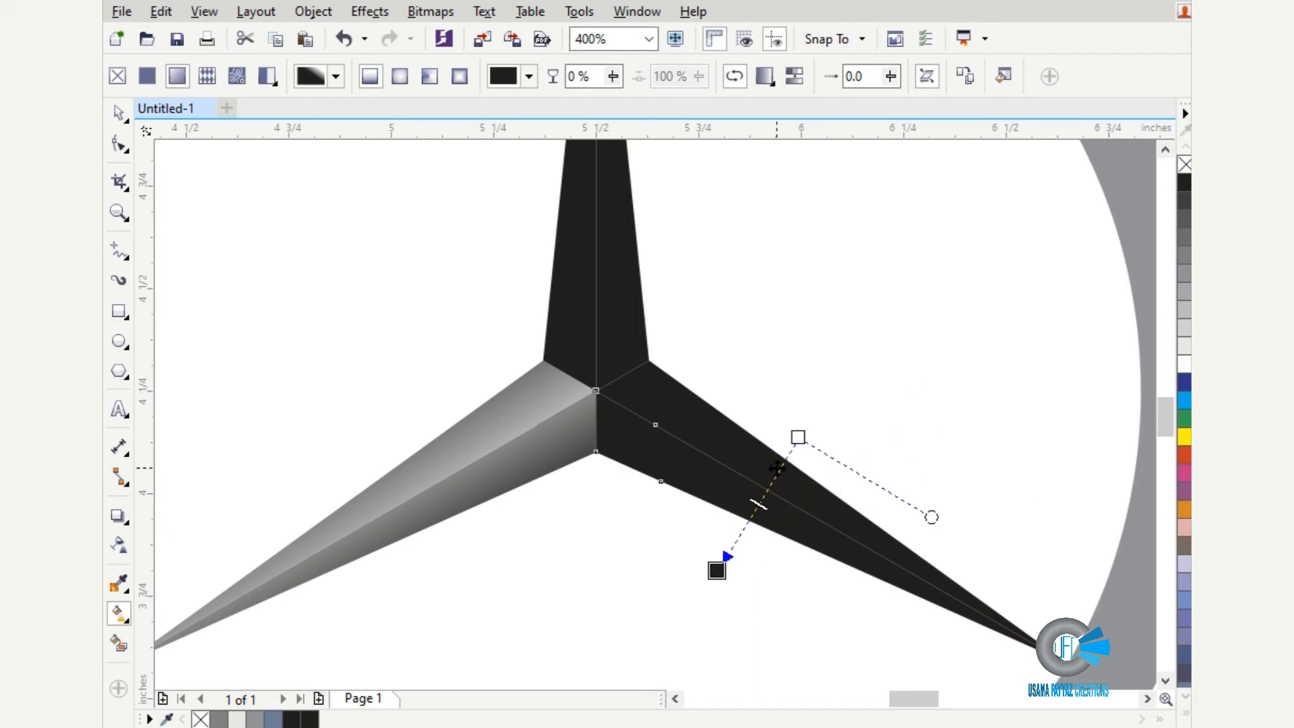
Copy the gradient to the upper half of the lower-right arm and reverse it there to darken the outer edge.
left_click(768, 458)
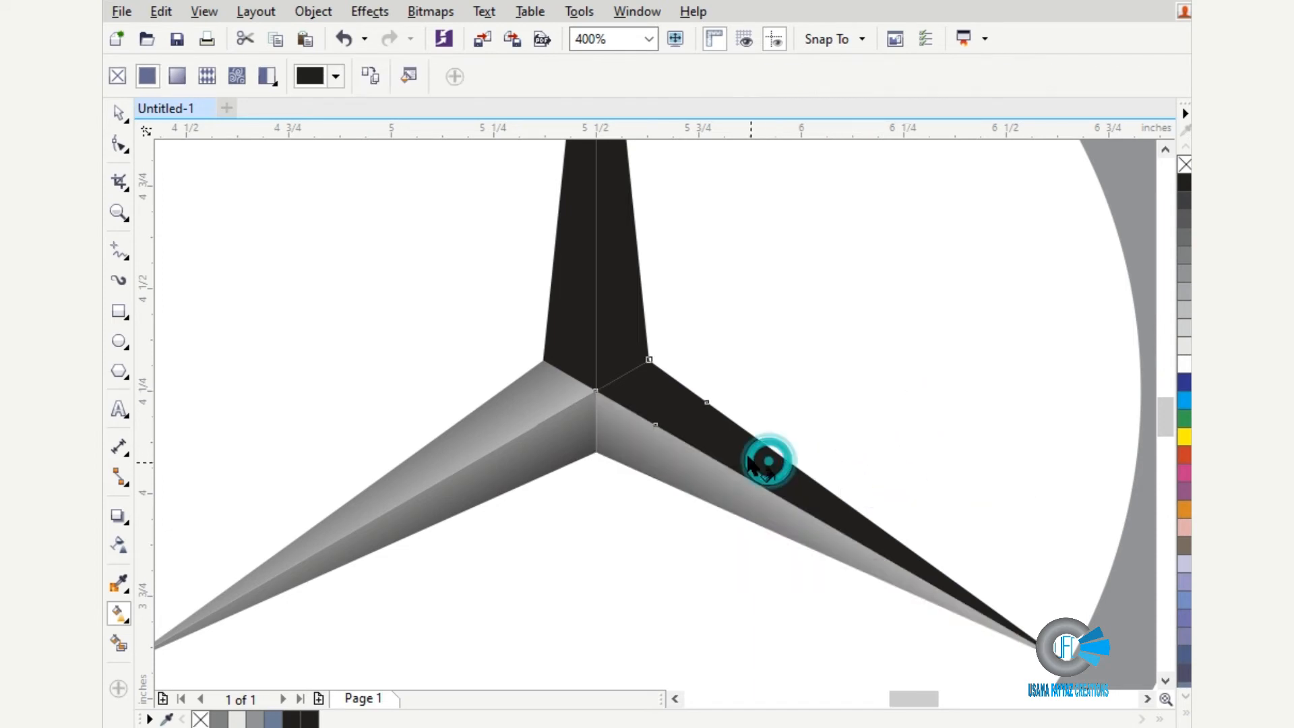
left_click(699, 481)
left_click_drag(705, 475, 729, 437)
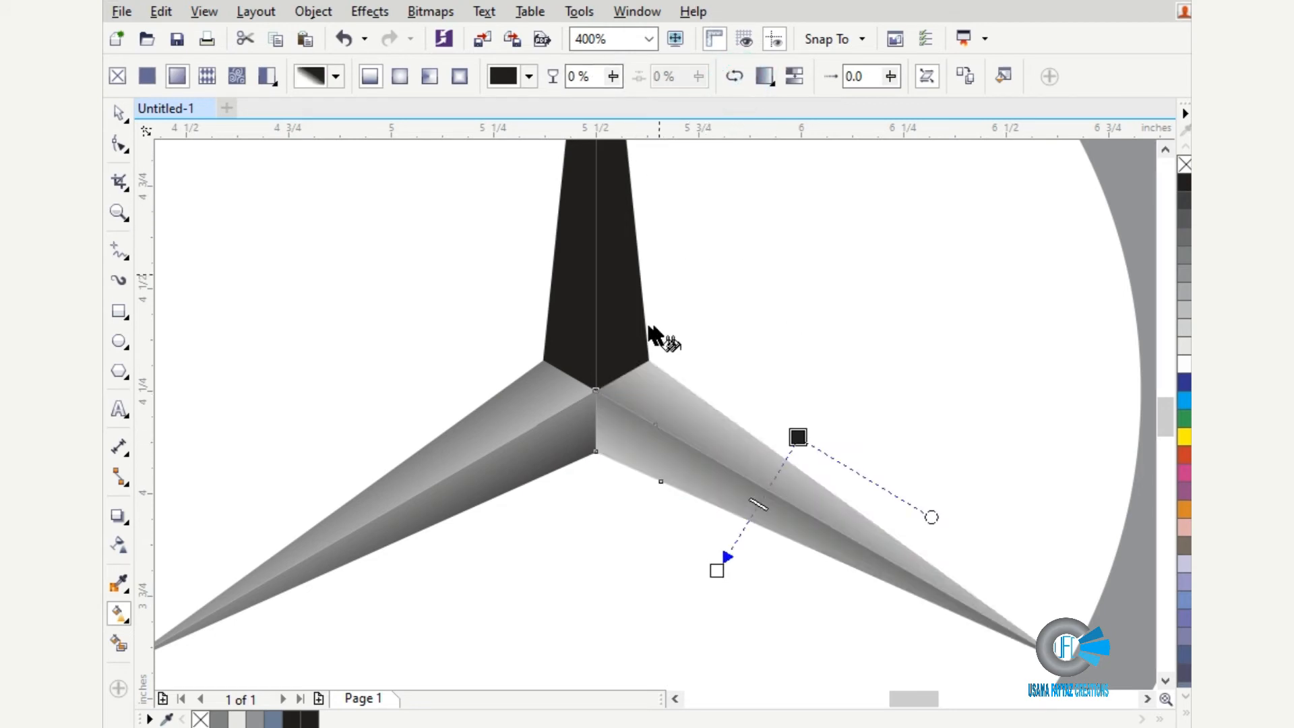
left_click(682, 408)
left_click(734, 76)
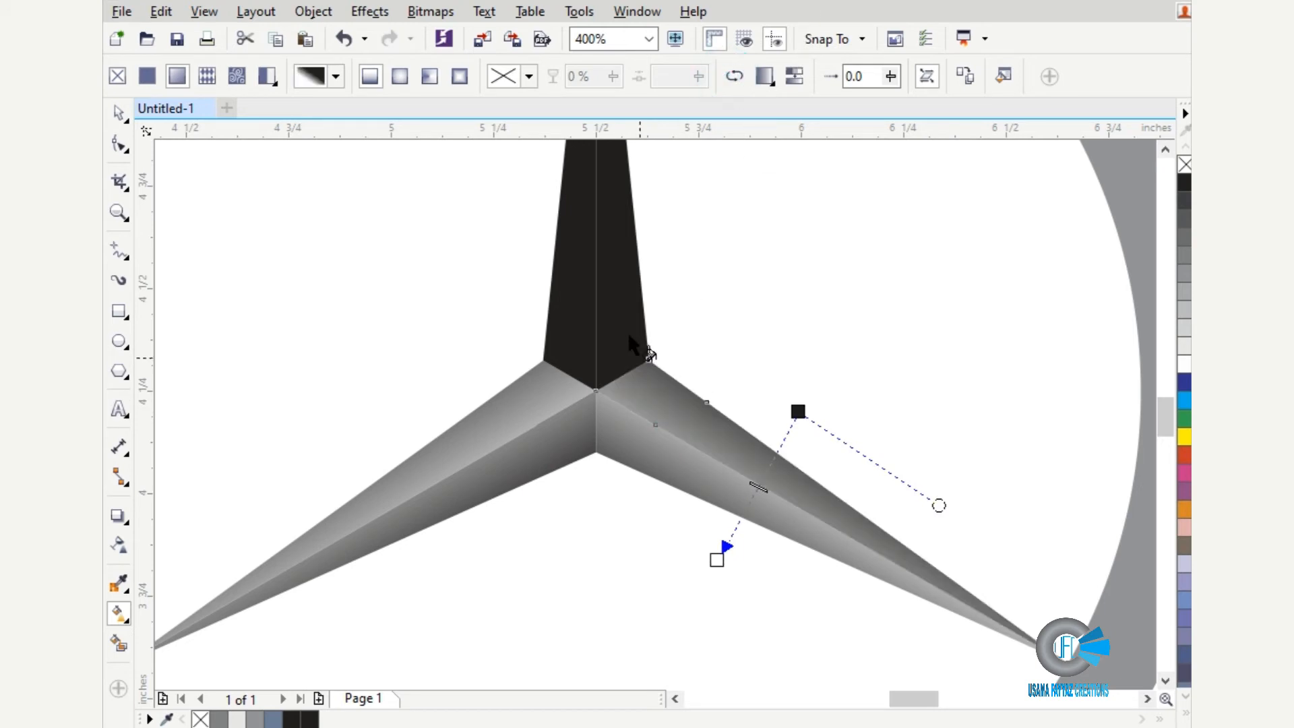
Copy the existing arm gradient onto both halves of the upper arm.
scroll(634, 347, "up", 1)
left_click_drag(666, 438, 527, 341)
scroll(527, 341, "down", 2)
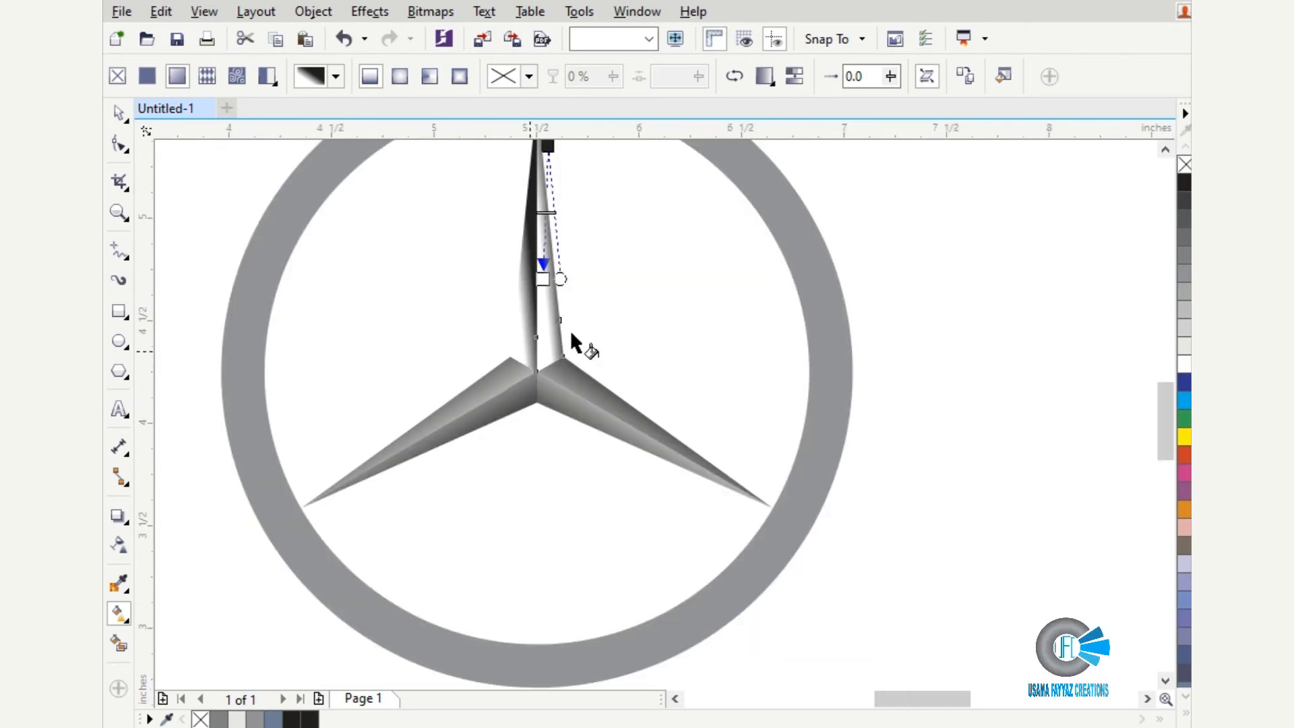
scroll(563, 314, "down", 1)
Redraw the gradient on the right half of the upper arm horizontally, from black beyond its left side to white beyond its right side.
scroll(563, 290, "up", 2)
left_click(550, 308)
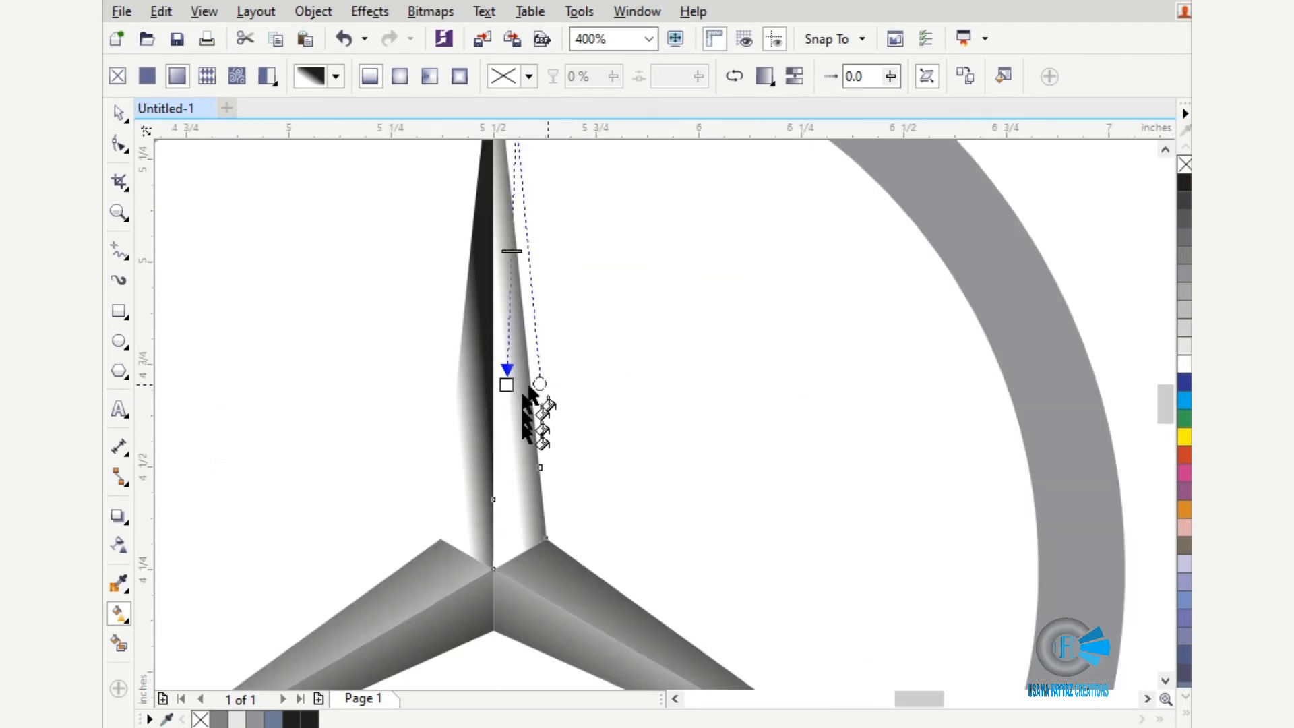
left_click_drag(503, 450, 683, 452)
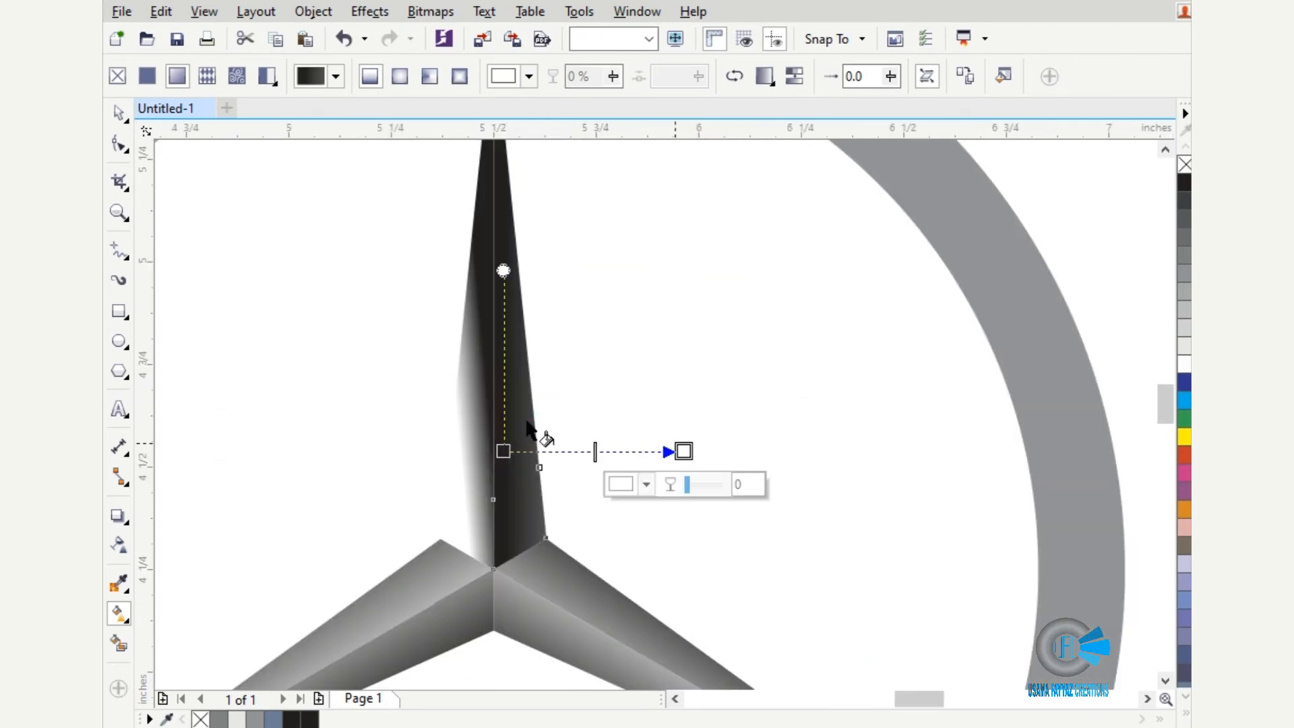
left_click_drag(503, 450, 436, 450)
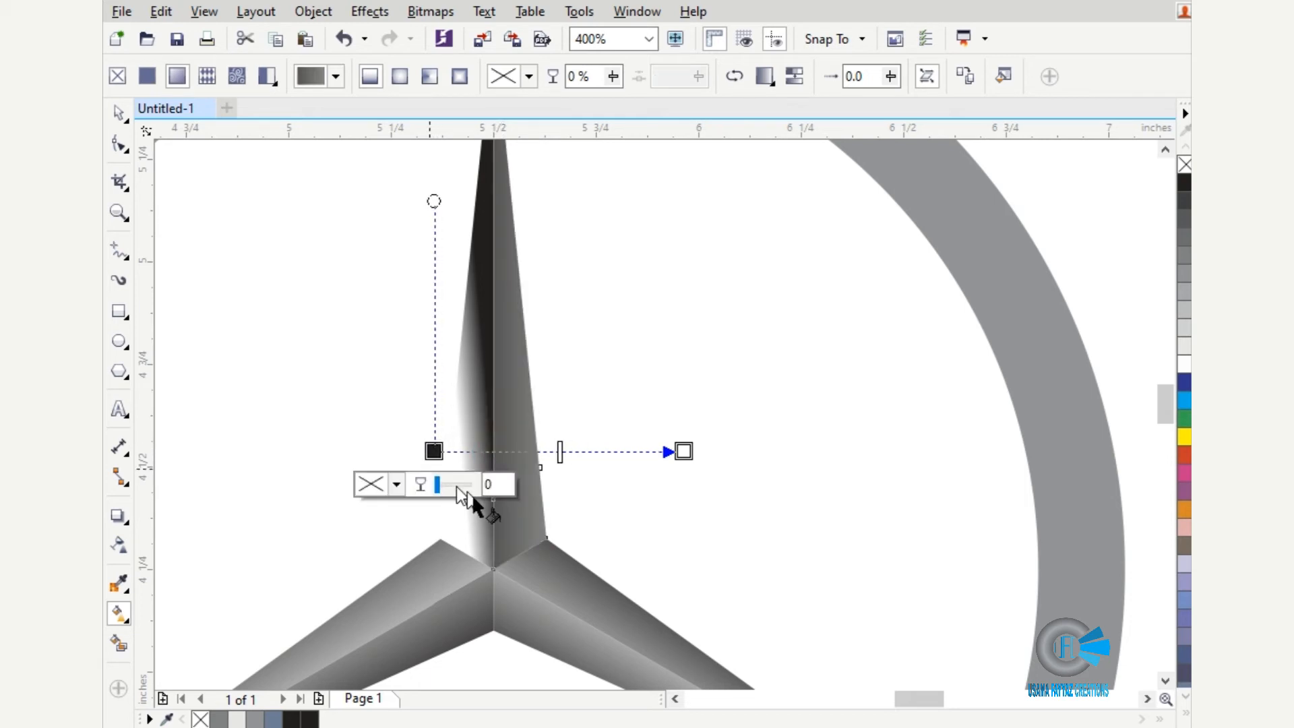
left_click(474, 520)
Run a horizontal gradient across the left half of the upper arm, from black far to its right to white beyond its left side.
left_click_drag(569, 490, 349, 490)
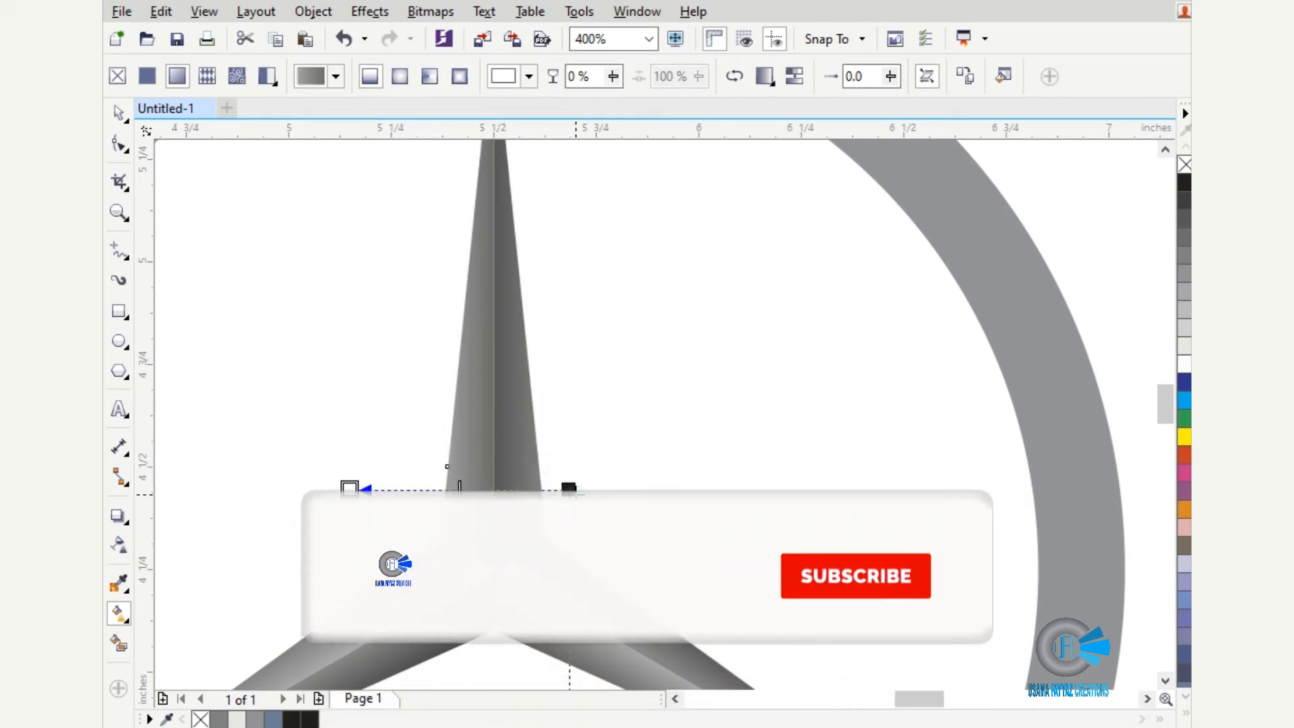
left_click_drag(569, 490, 711, 473)
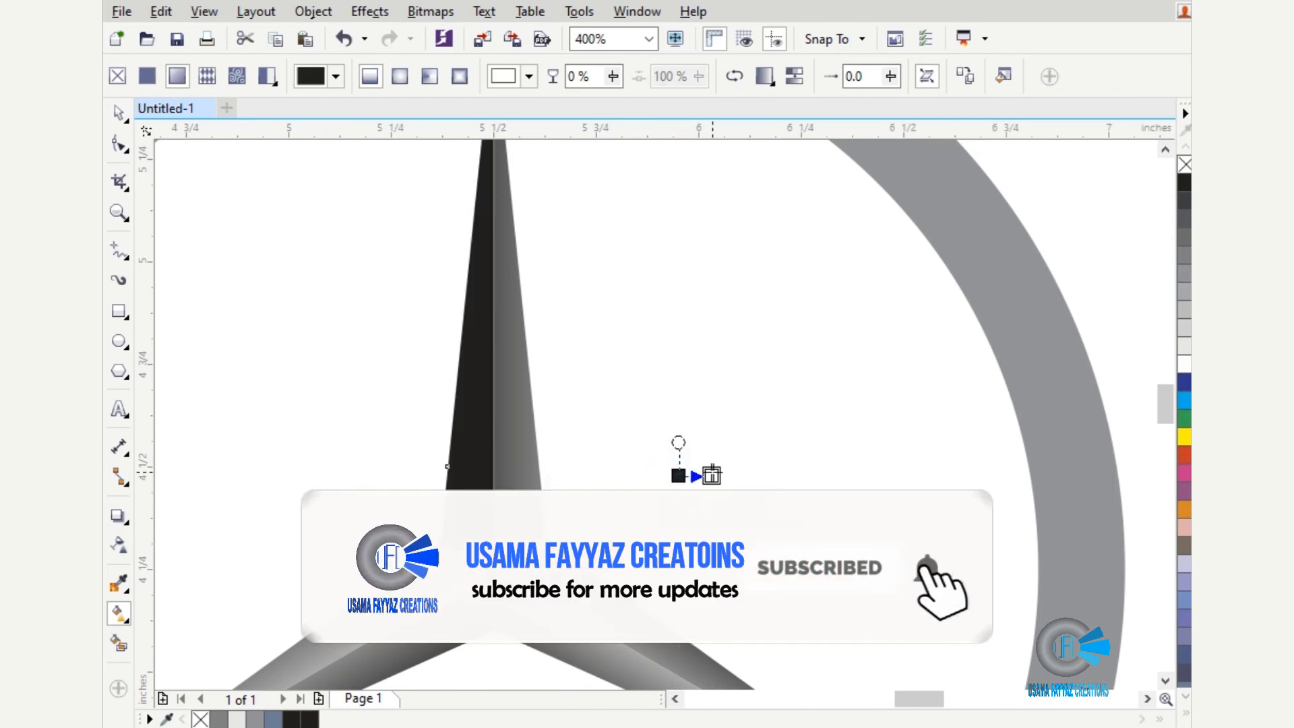
key("ctrl+z")
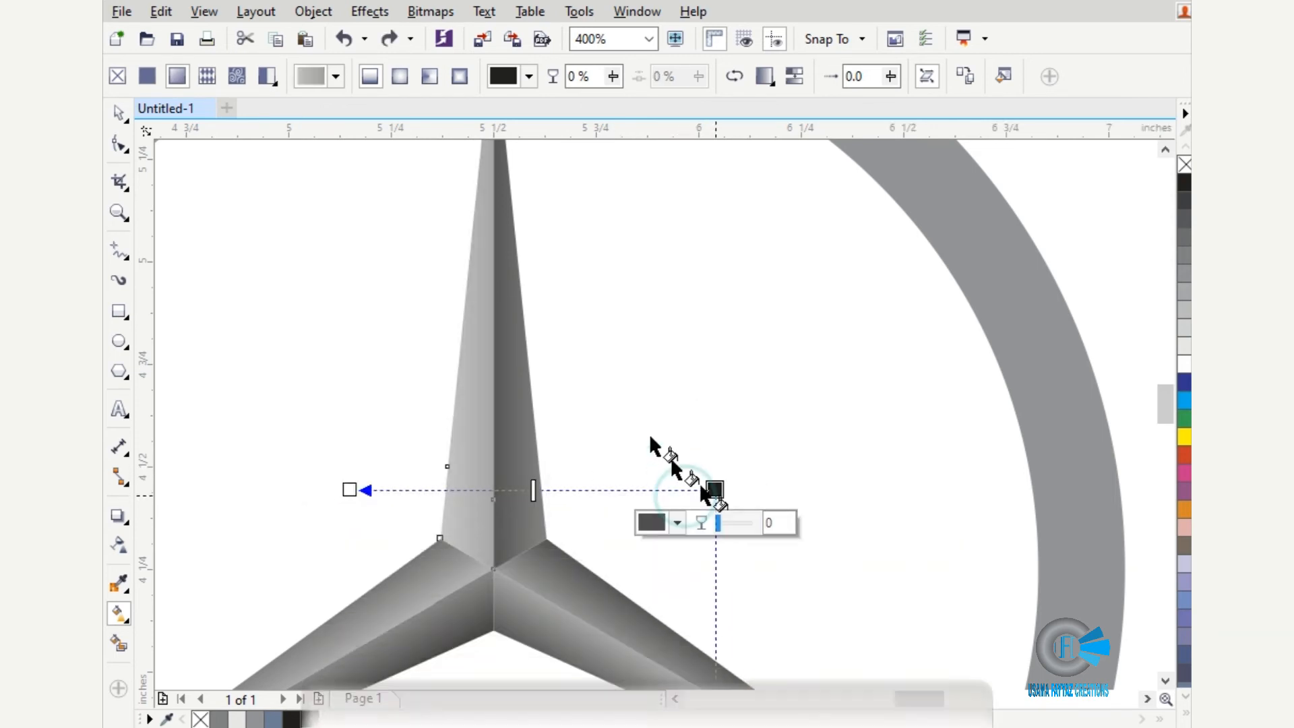
scroll(640, 399, "down", 1)
key("space")
left_click(629, 369)
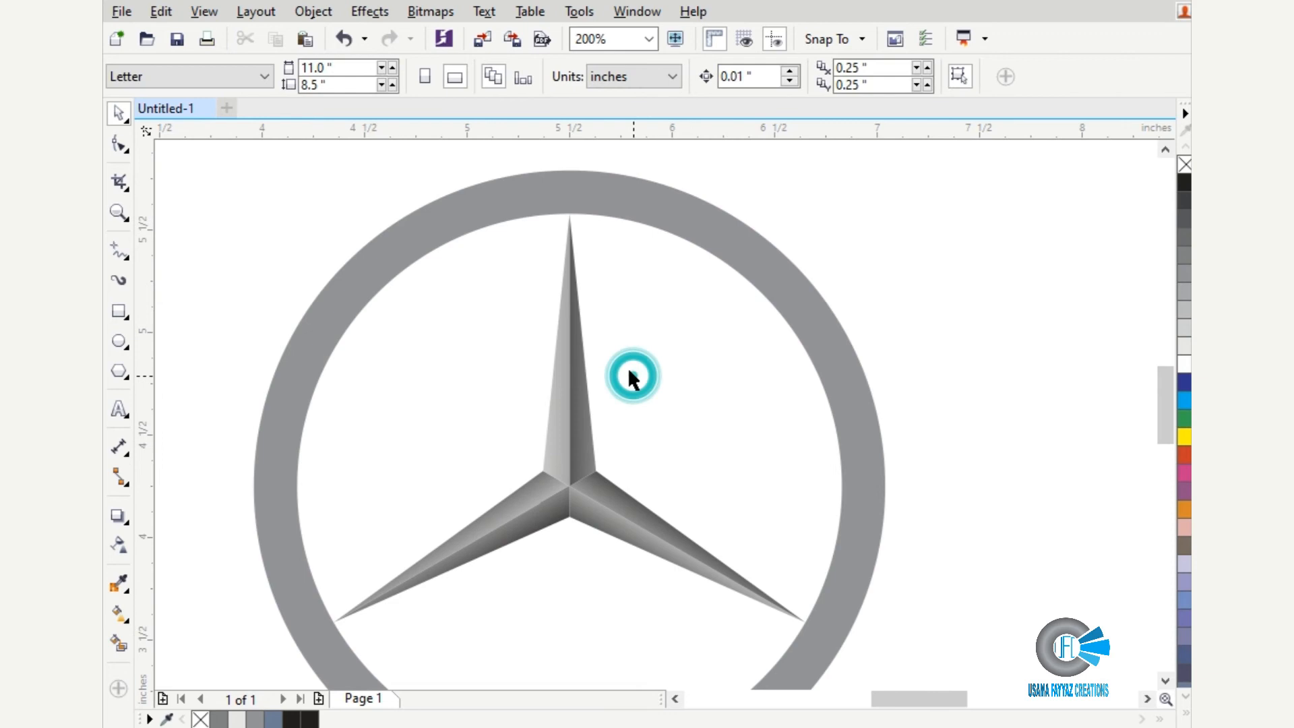
Try a linear gradient on the gray ring, and undo it.
left_click(629, 209)
scroll(578, 412, "down", 1)
key("g")
left_click_drag(779, 269, 713, 402)
key("ctrl+z")
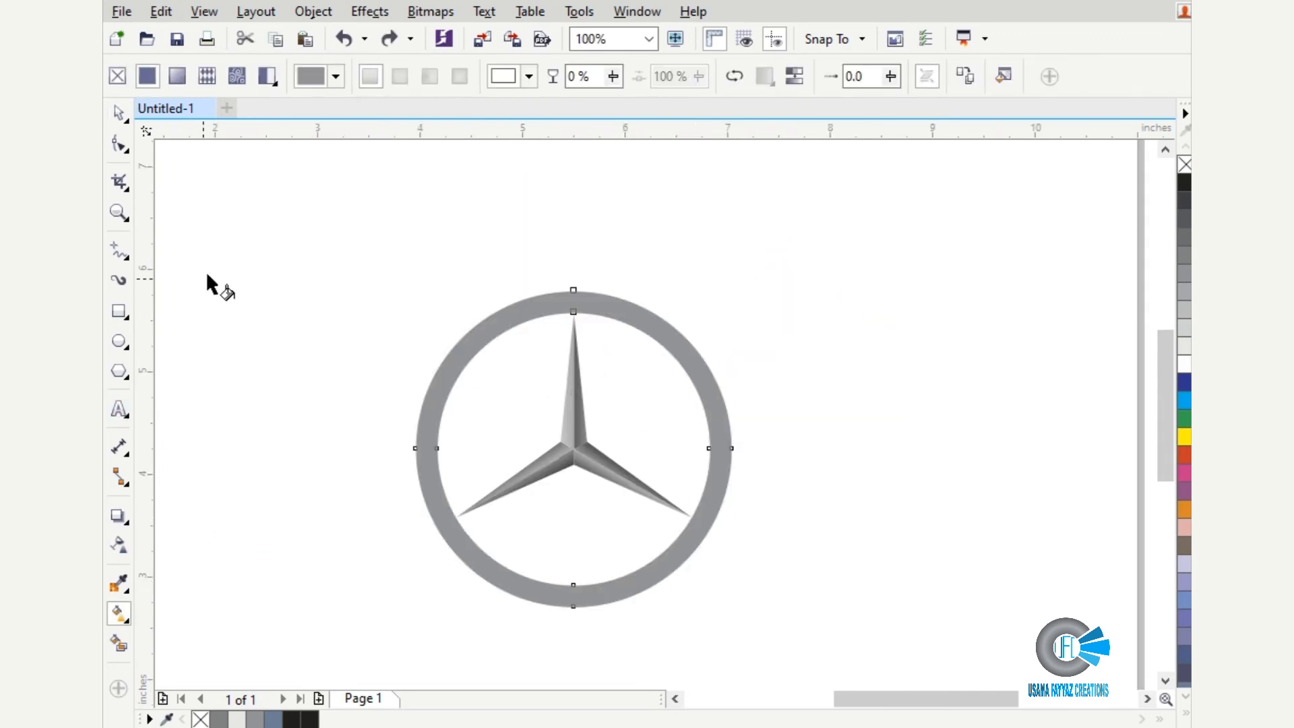
Enlarge the whole star to about 2.473 × 2.141 in, extending its arm tips over the ring.
key("space")
left_click_drag(367, 246, 775, 563)
scroll(701, 525, "up", 2)
scroll(662, 514, "up", 1)
scroll(778, 506, "down", 2)
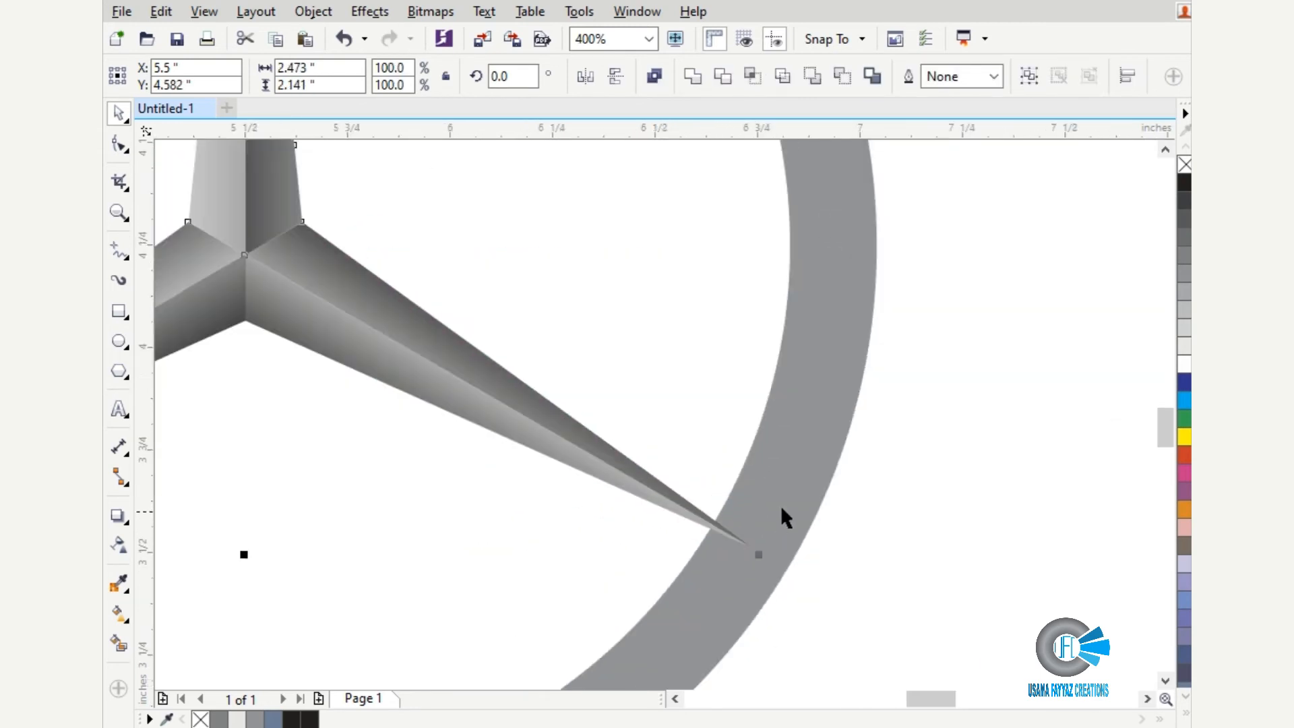
Apply a gray-to-white fountain fill to the ring.
left_click(775, 497)
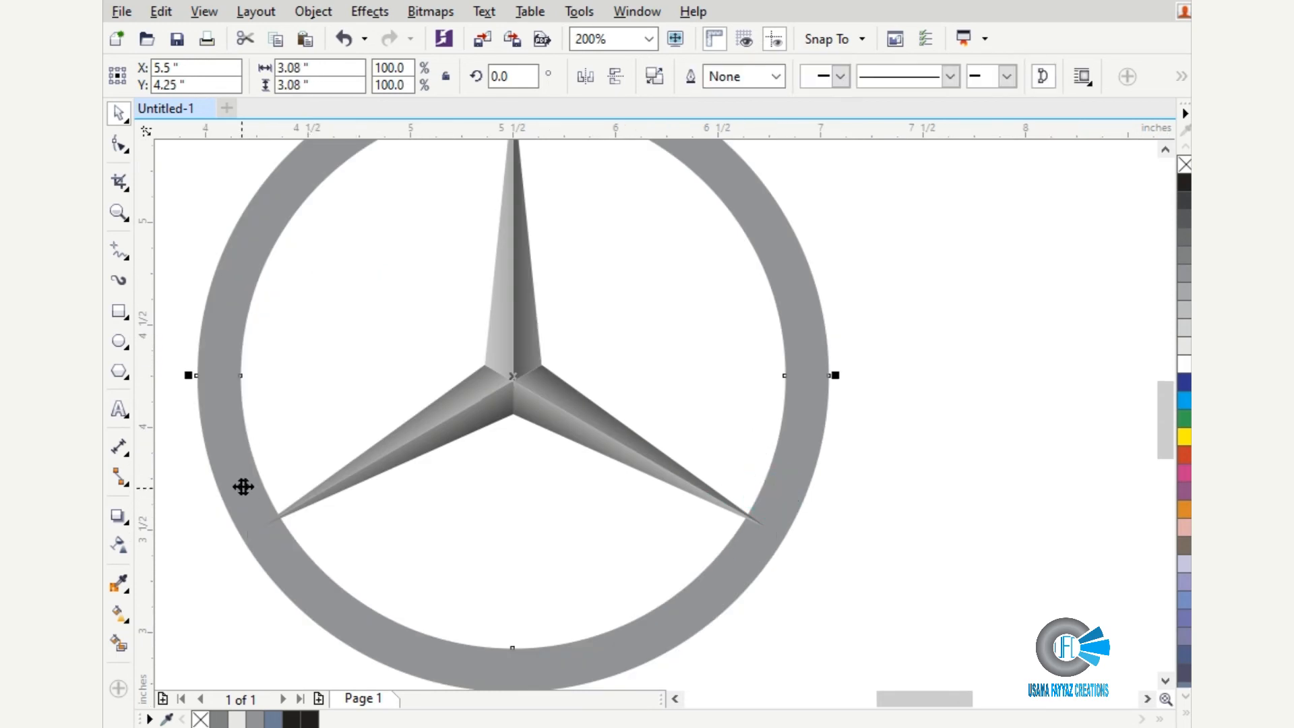
key("g")
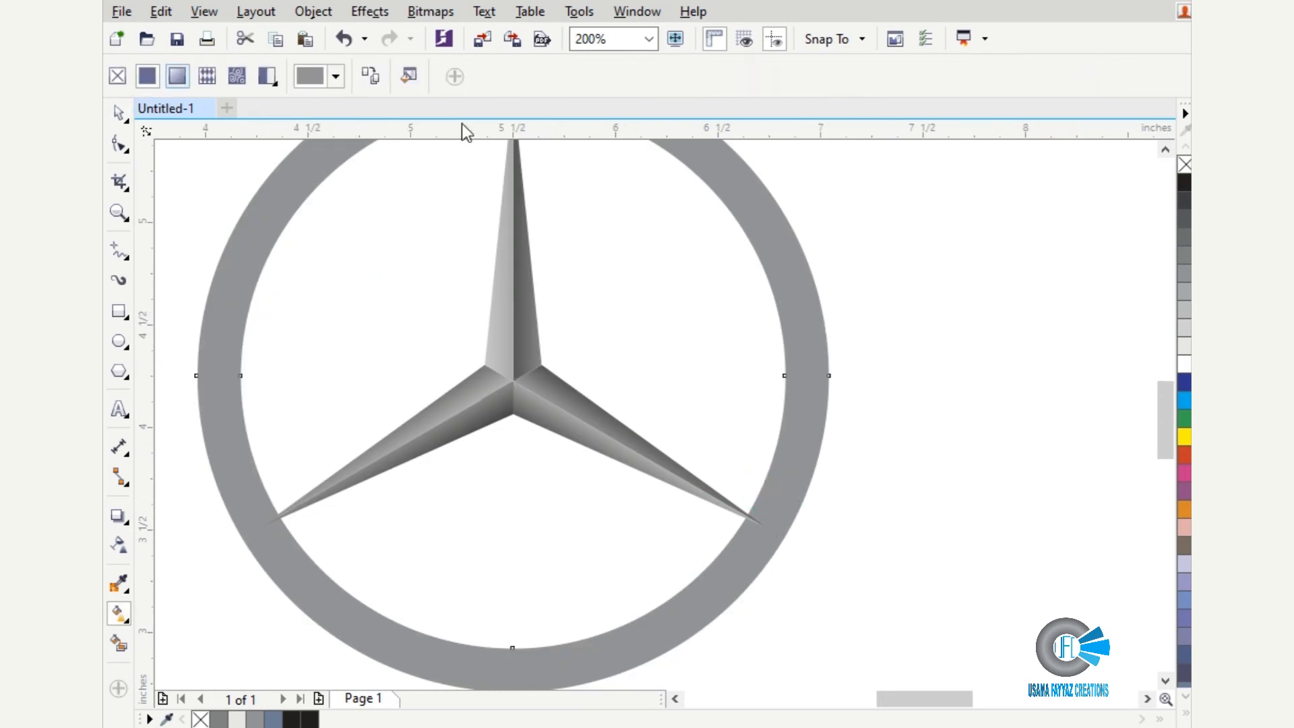
left_click(786, 260)
left_click(177, 76)
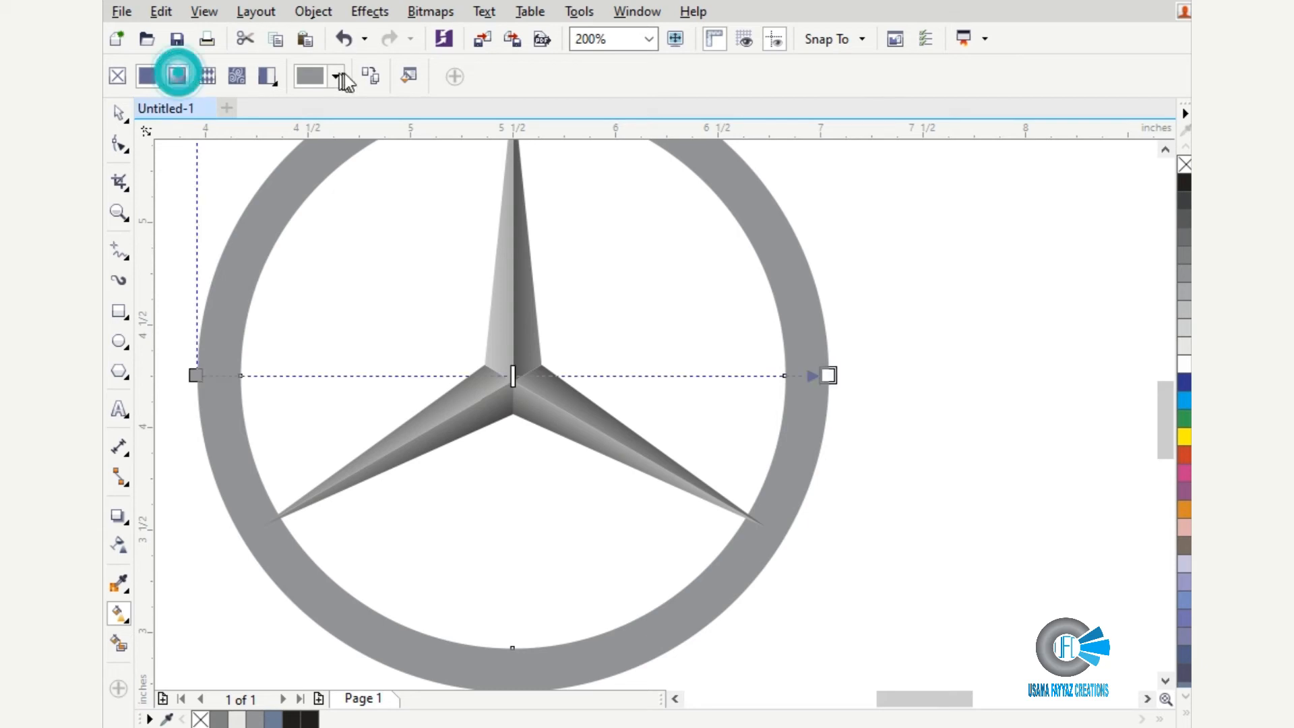
Apply an elliptical fountain fill to the ring, extend it slightly past the outer edge, and make its end color light gray.
left_click(402, 77)
scroll(843, 401, "up", 4)
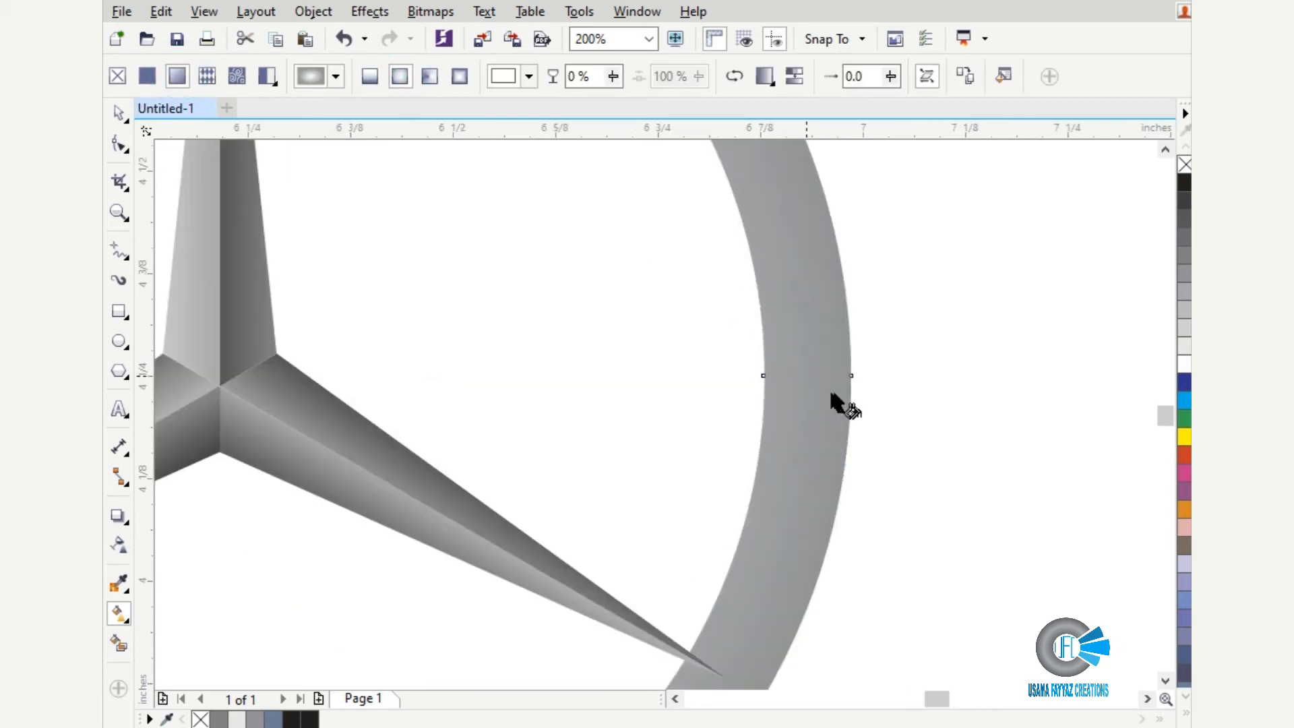
scroll(883, 390, "up", 2)
left_click_drag(910, 369, 975, 366)
left_click(1181, 343)
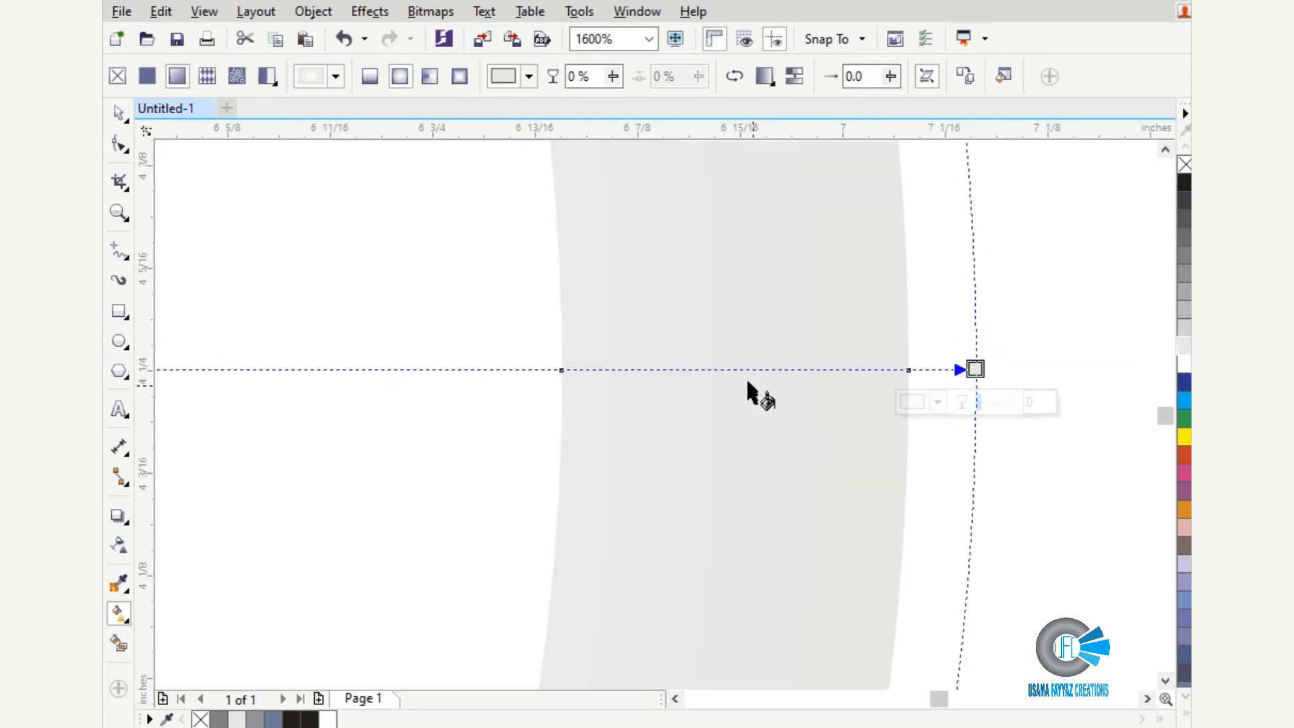
Add a medium gray color stop at 8% and a light gray stop at 9% to the ring's gradient.
double_click(767, 369)
left_click(1184, 256)
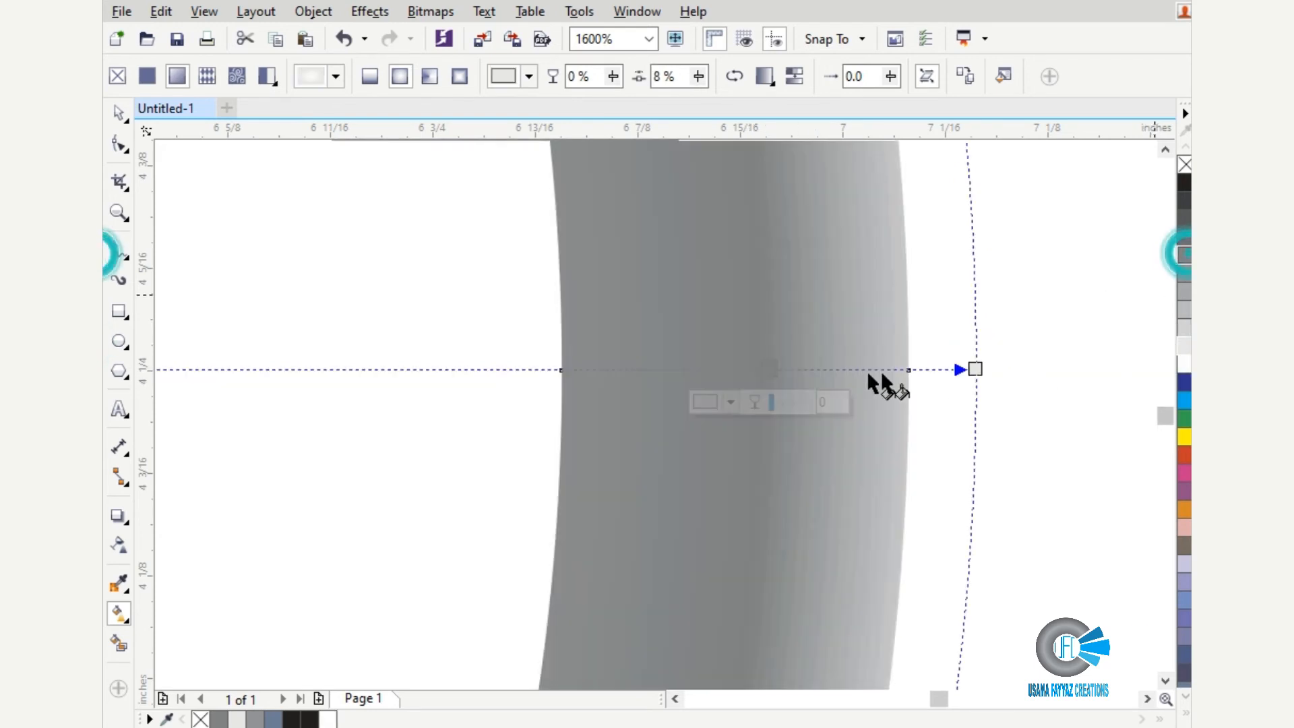
double_click(737, 370)
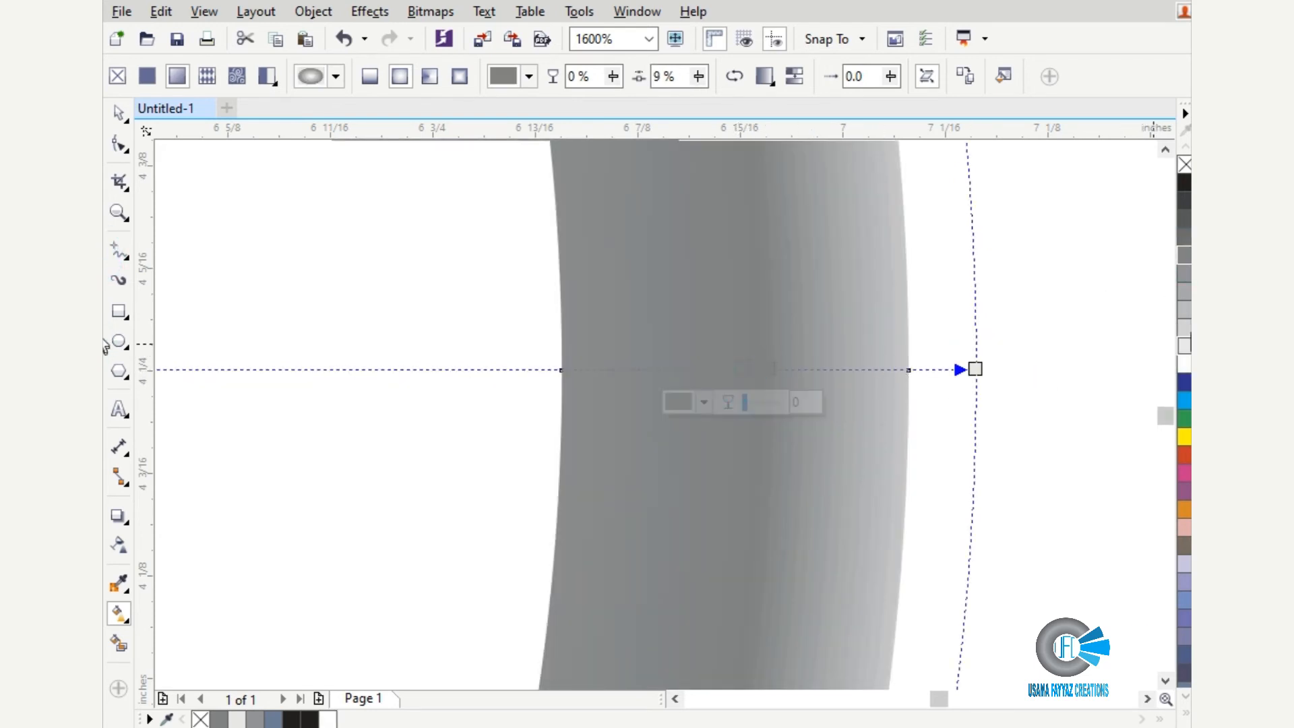
left_click(1183, 329)
Shift the ring gradient's medium gray and light gray stops outward, narrowing the dark band along the outer edge.
scroll(882, 342, "down", 3)
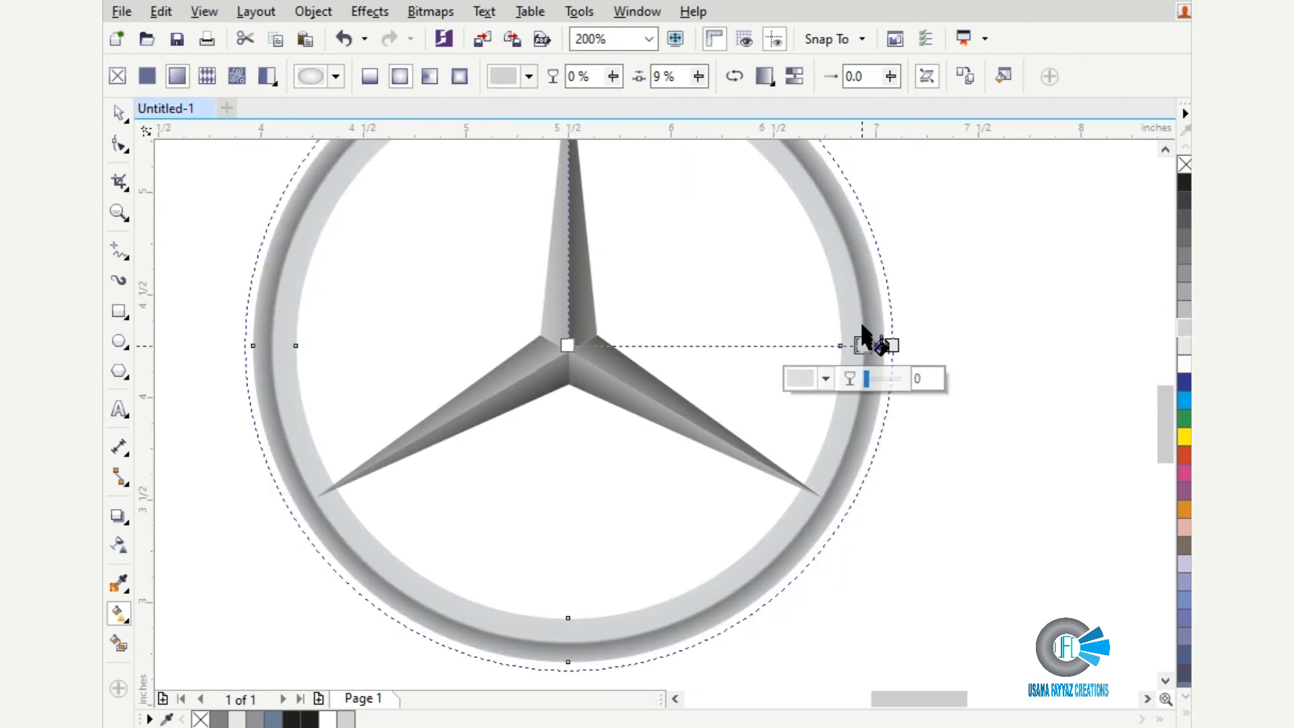
scroll(860, 306, "up", 2)
left_click(868, 345)
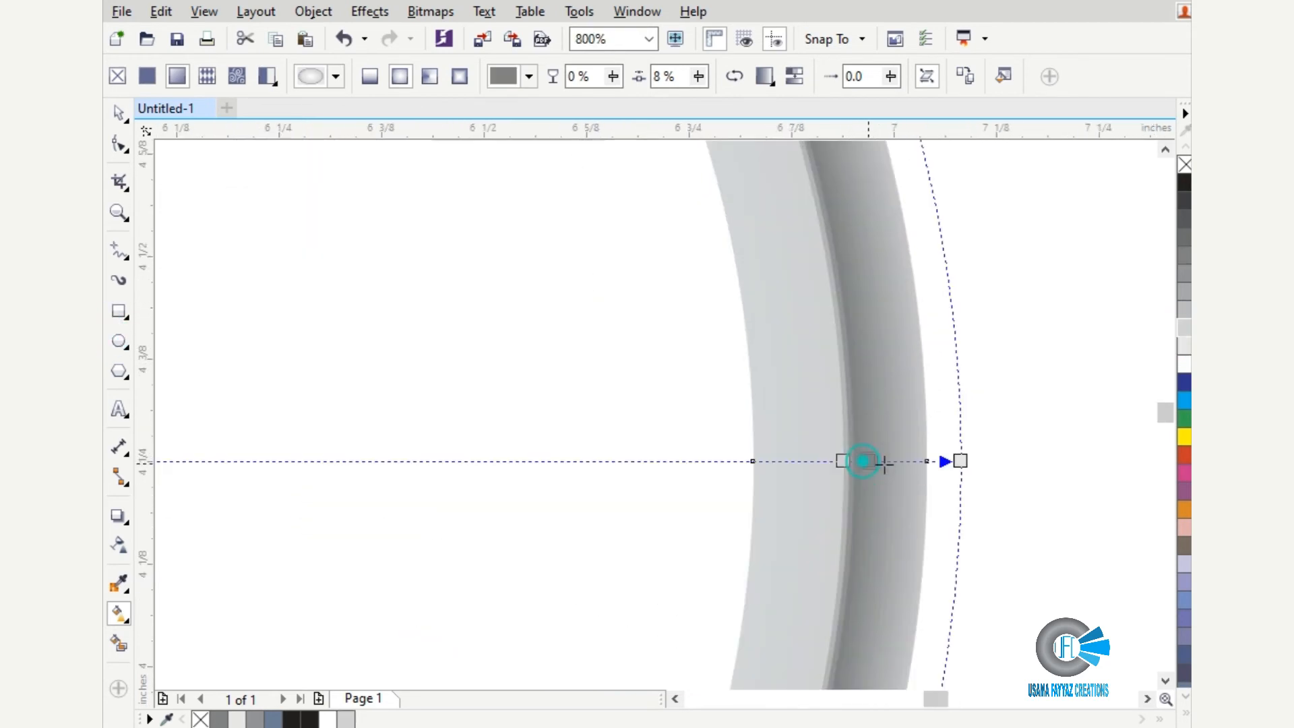
left_click_drag(862, 462, 883, 464)
left_click(843, 461)
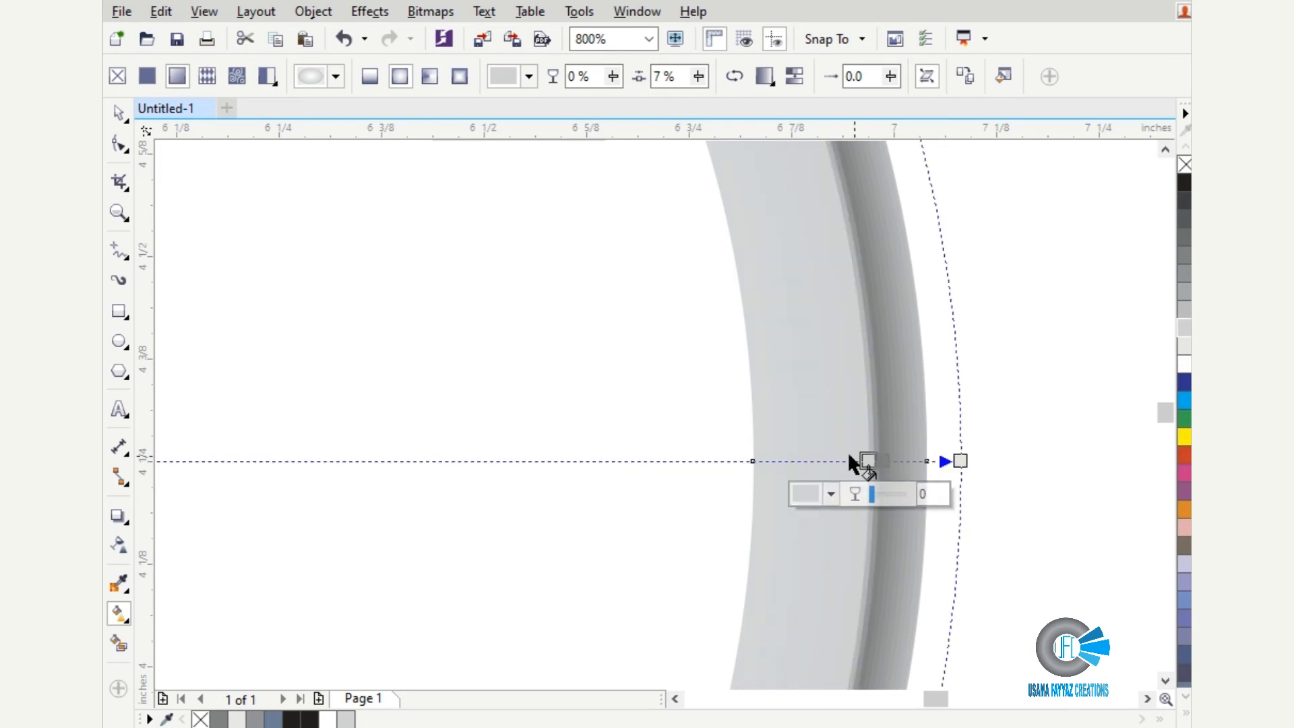
Move the light gray stop to 6%, close against the dark stop, to sharpen the band's inner boundary.
scroll(862, 460, "down", 1)
scroll(734, 447, "down", 1)
scroll(788, 448, "up", 3)
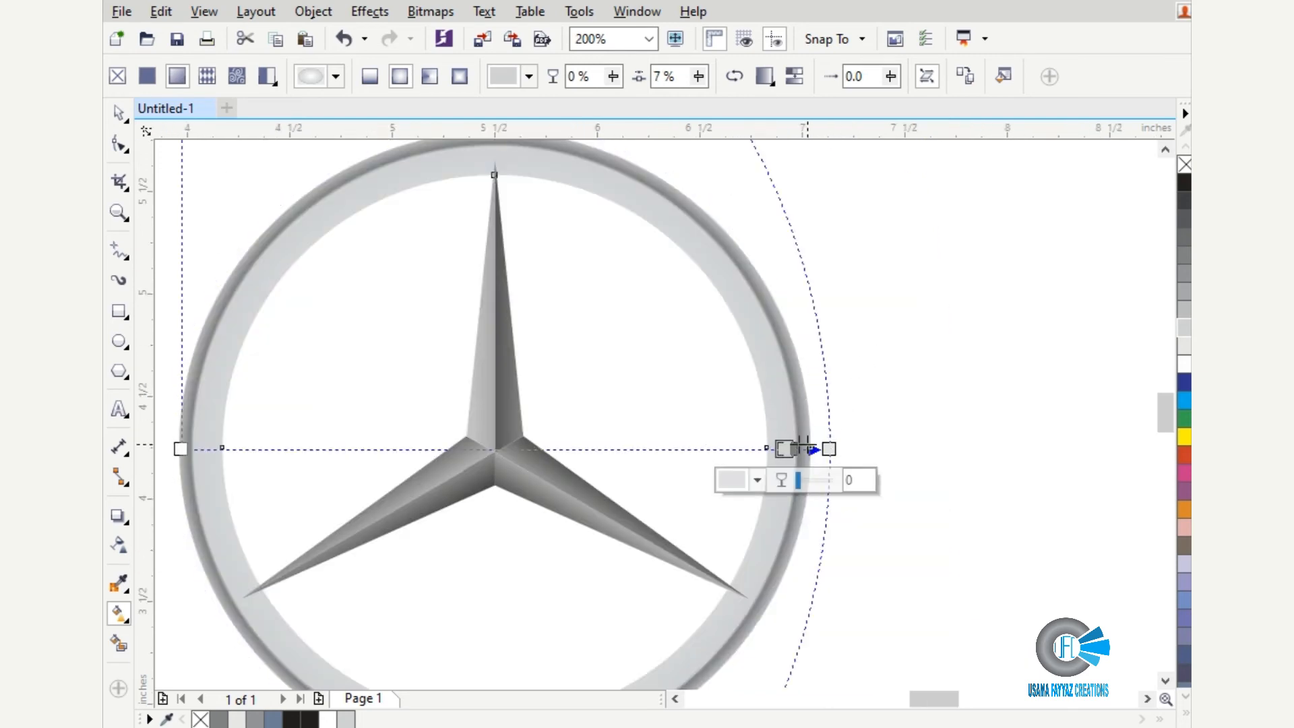
scroll(798, 451, "up", 3)
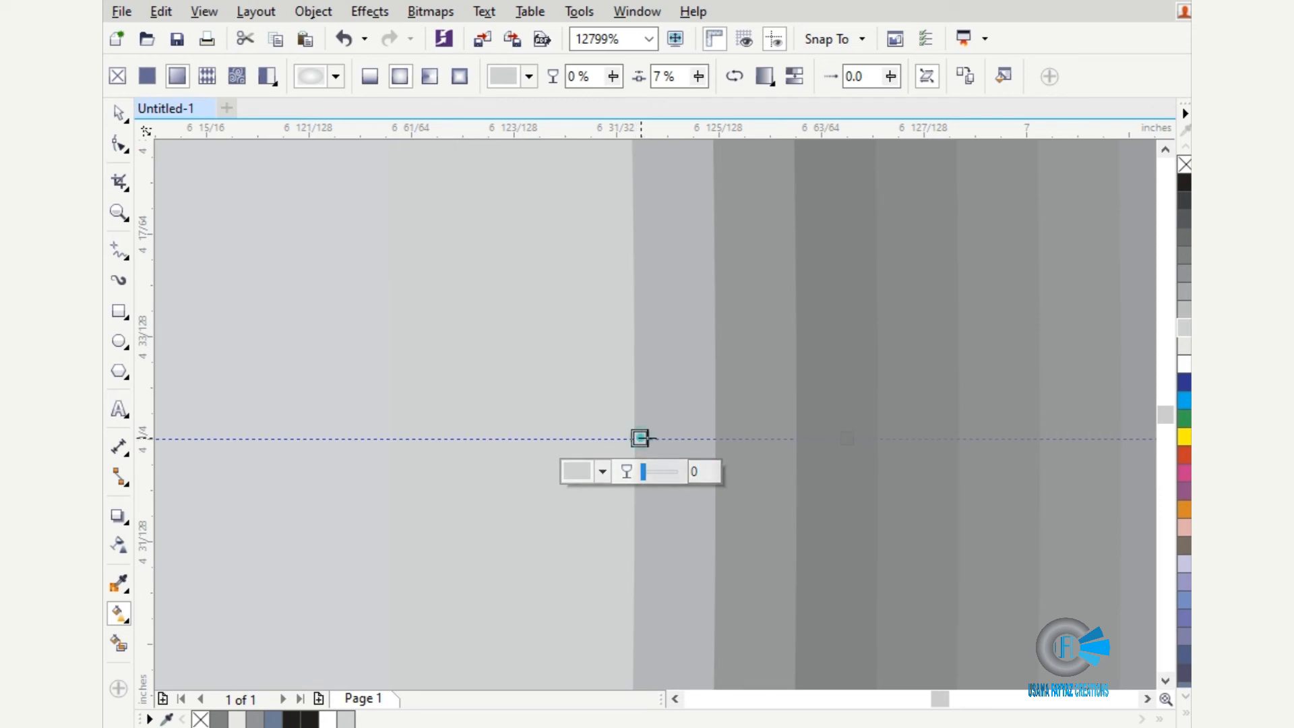
left_click_drag(640, 438, 791, 442)
scroll(731, 381, "down", 5)
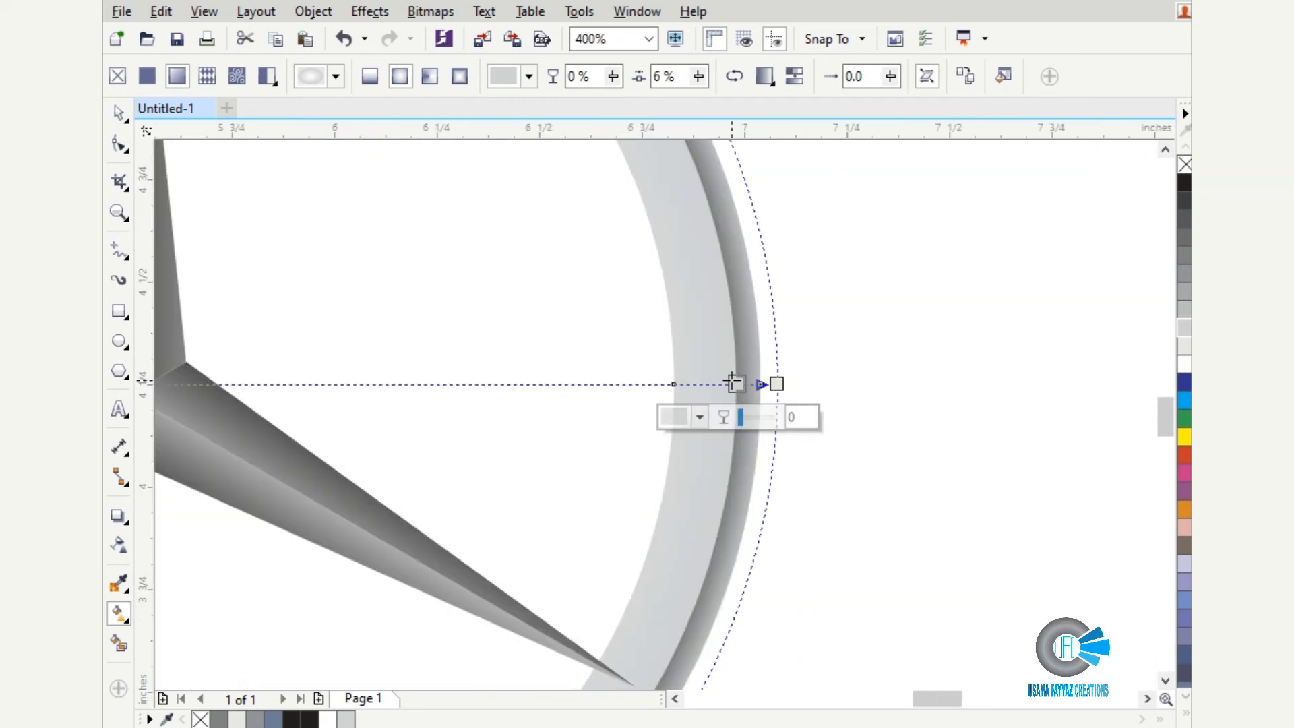
scroll(731, 380, "down", 1)
key("space")
left_click(802, 383)
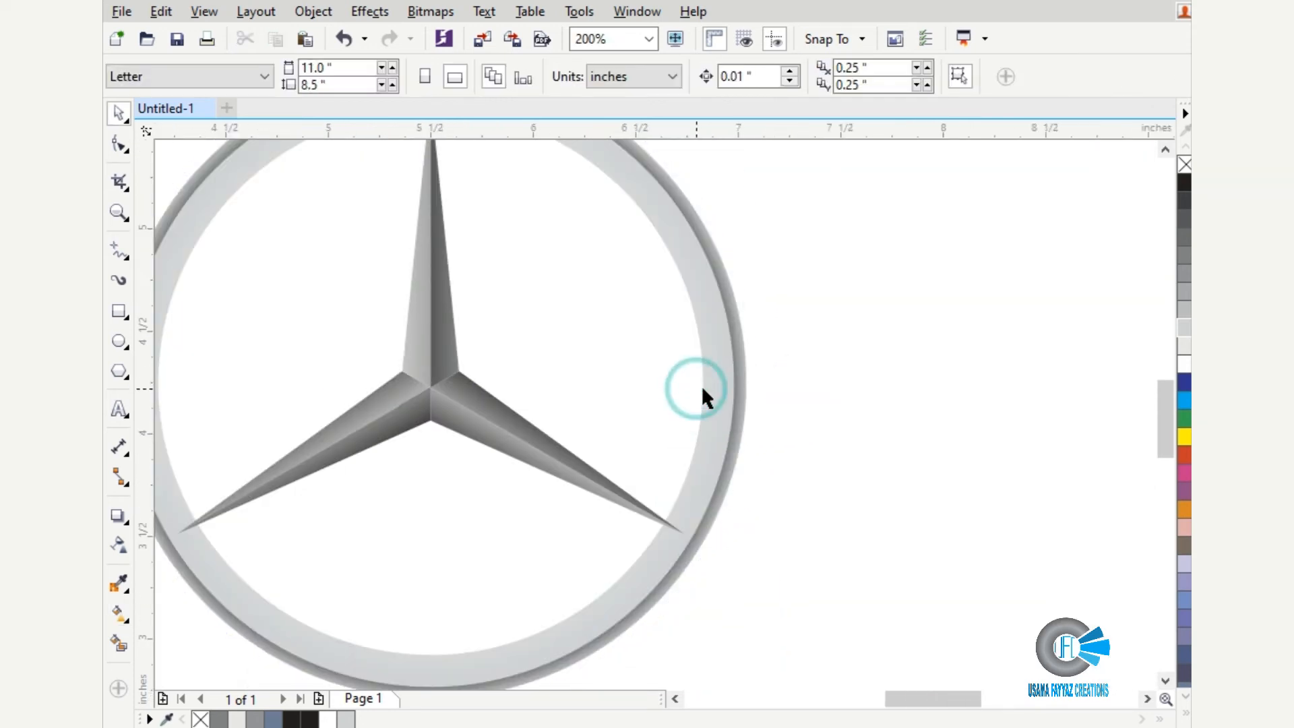
Move the ring off the page to the left of the star and break it apart into two circles.
left_click(701, 388)
scroll(702, 388, "down", 3)
left_click_drag(709, 387, 547, 405)
scroll(532, 405, "up", 2)
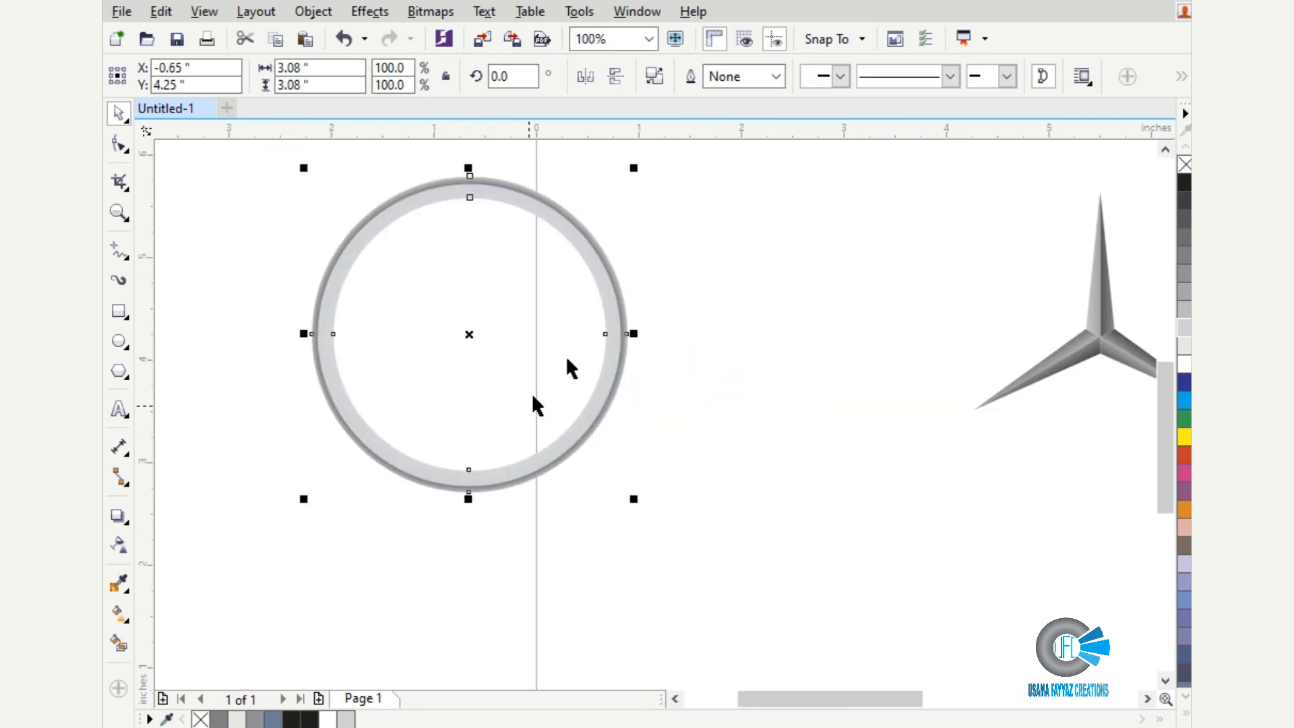
left_click(655, 75)
left_click(693, 325)
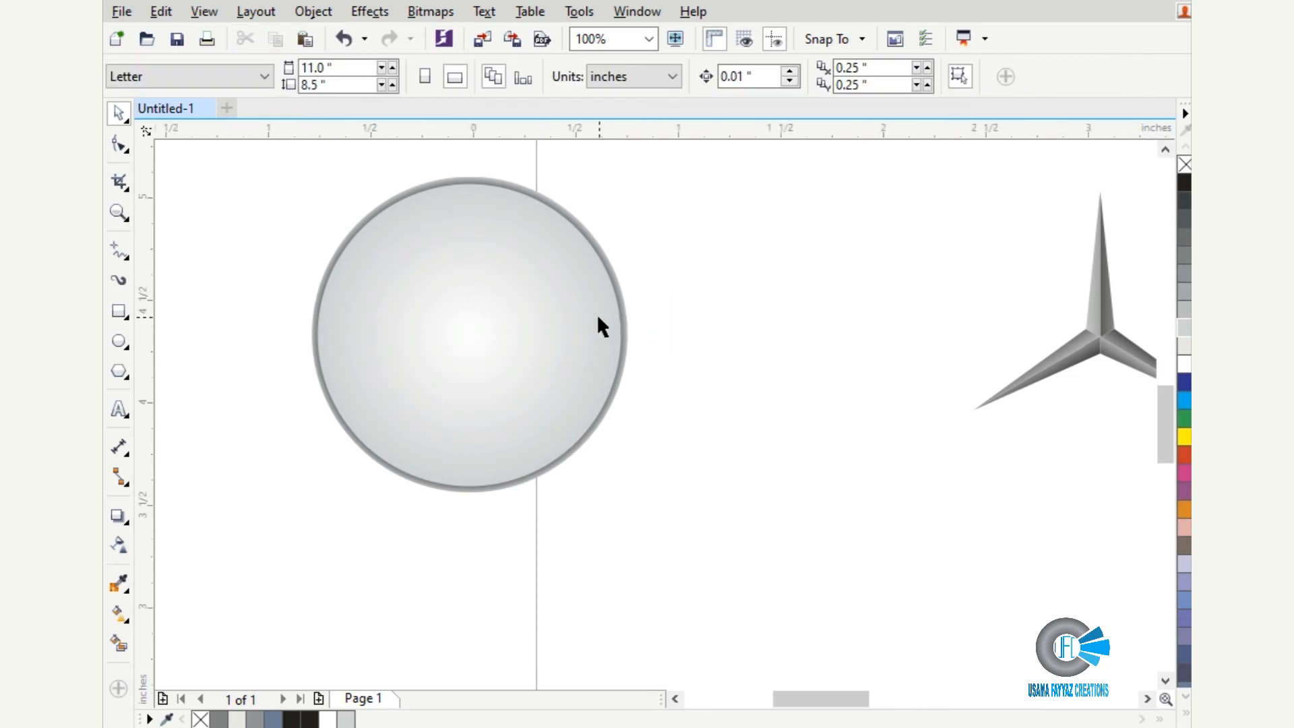
Send the larger gradient disc behind the 2.657 in inner circle and fill the inner circle with white.
scroll(597, 316, "up", 2)
left_click(597, 317)
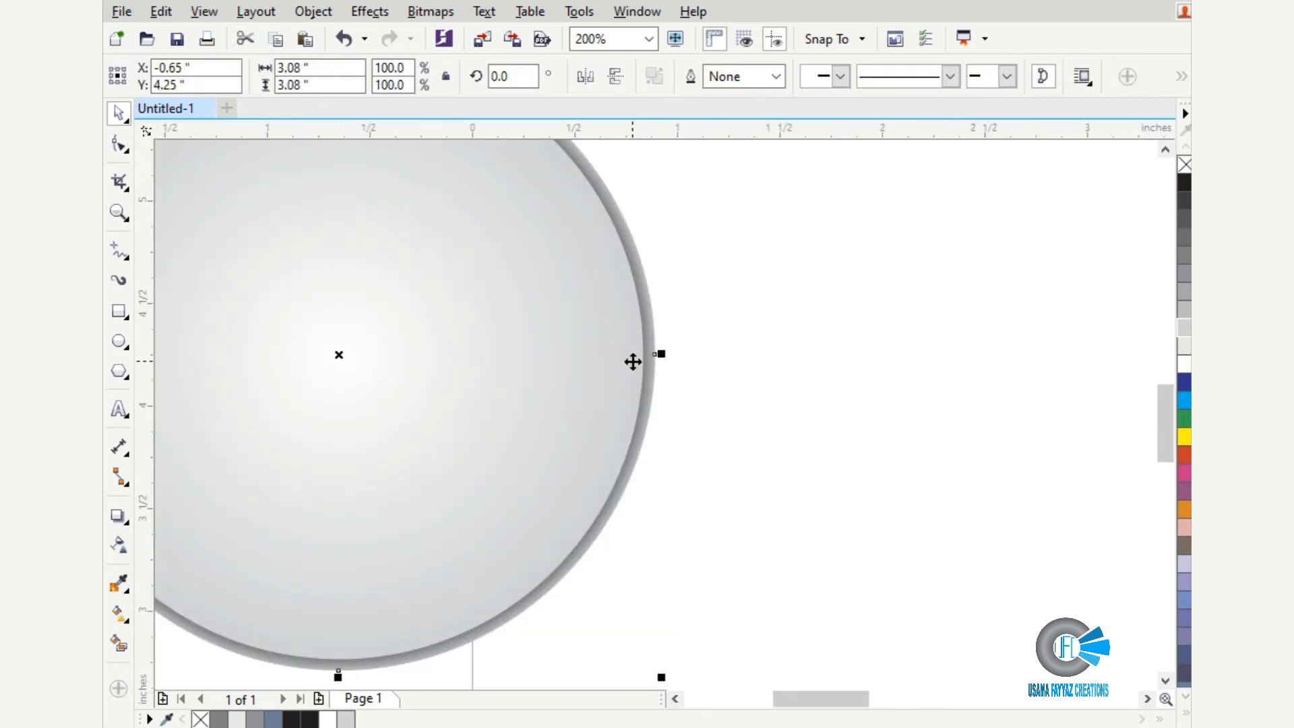
left_click_drag(632, 362, 570, 376)
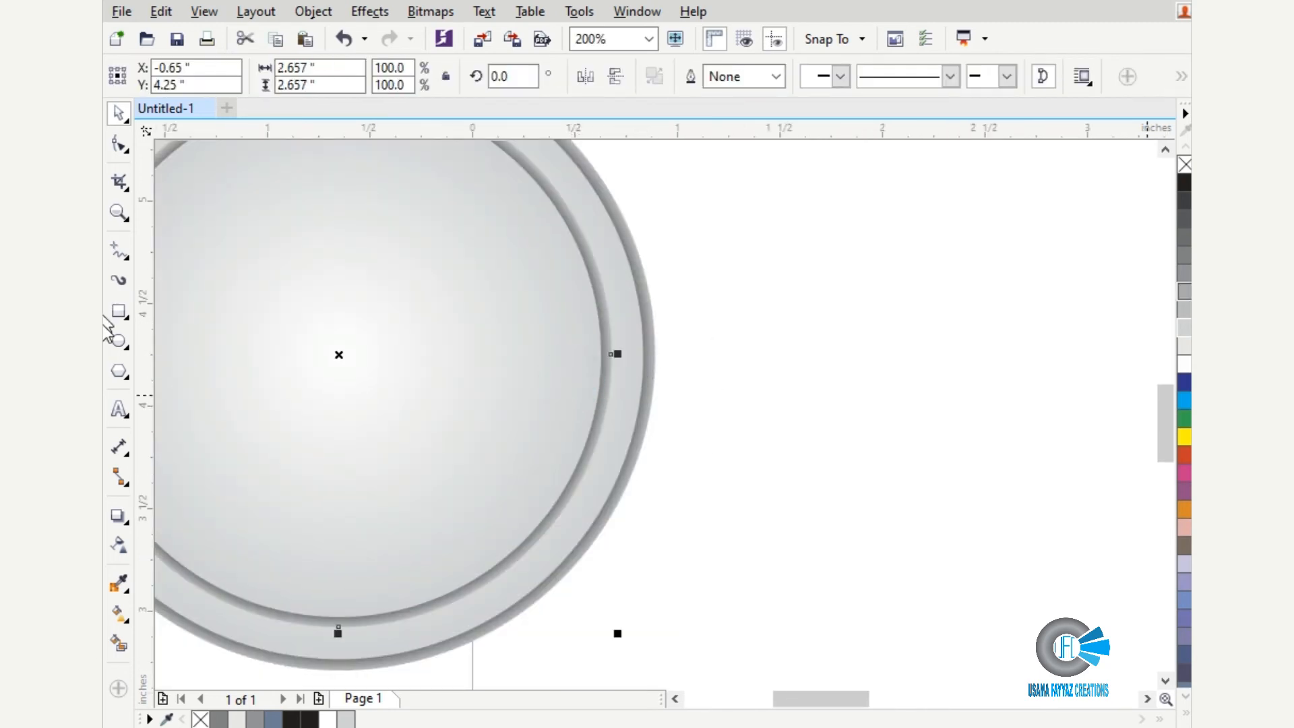
left_click(1184, 364)
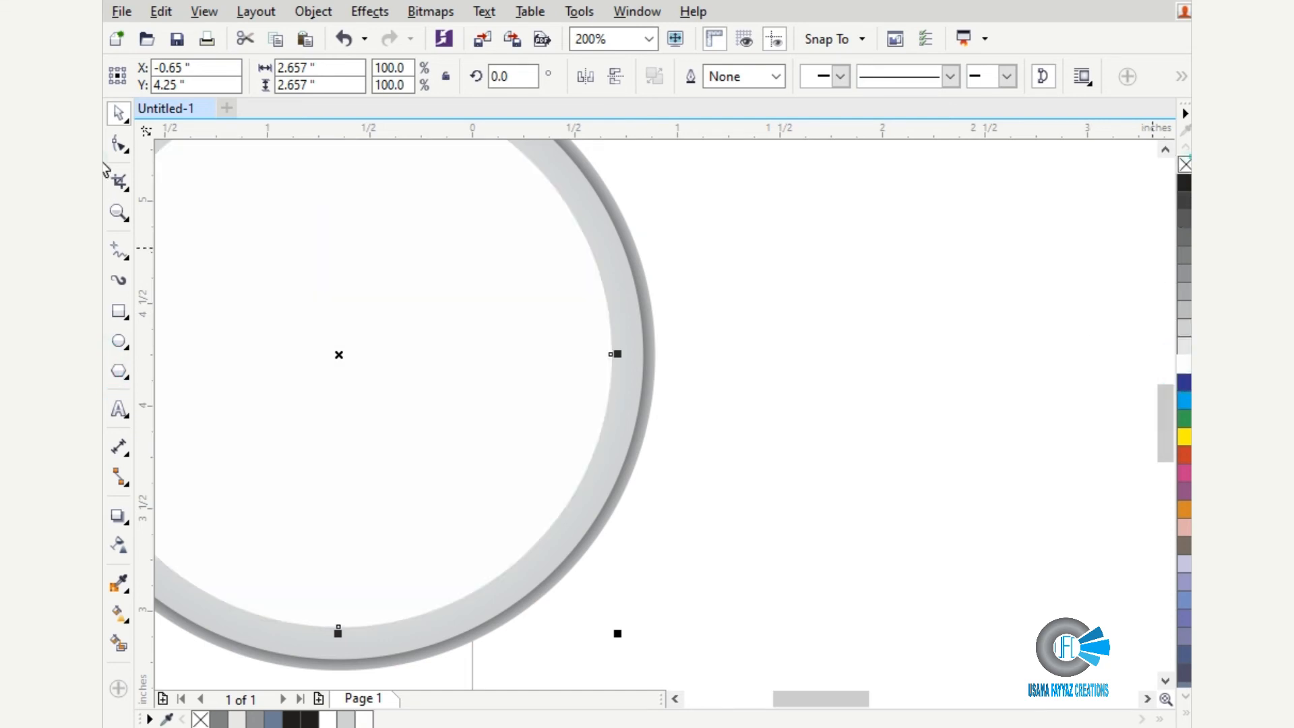
Enlarge the white inner circle about its center and combine it with the outer disc into a thinner ring.
scroll(610, 637, "up", 2)
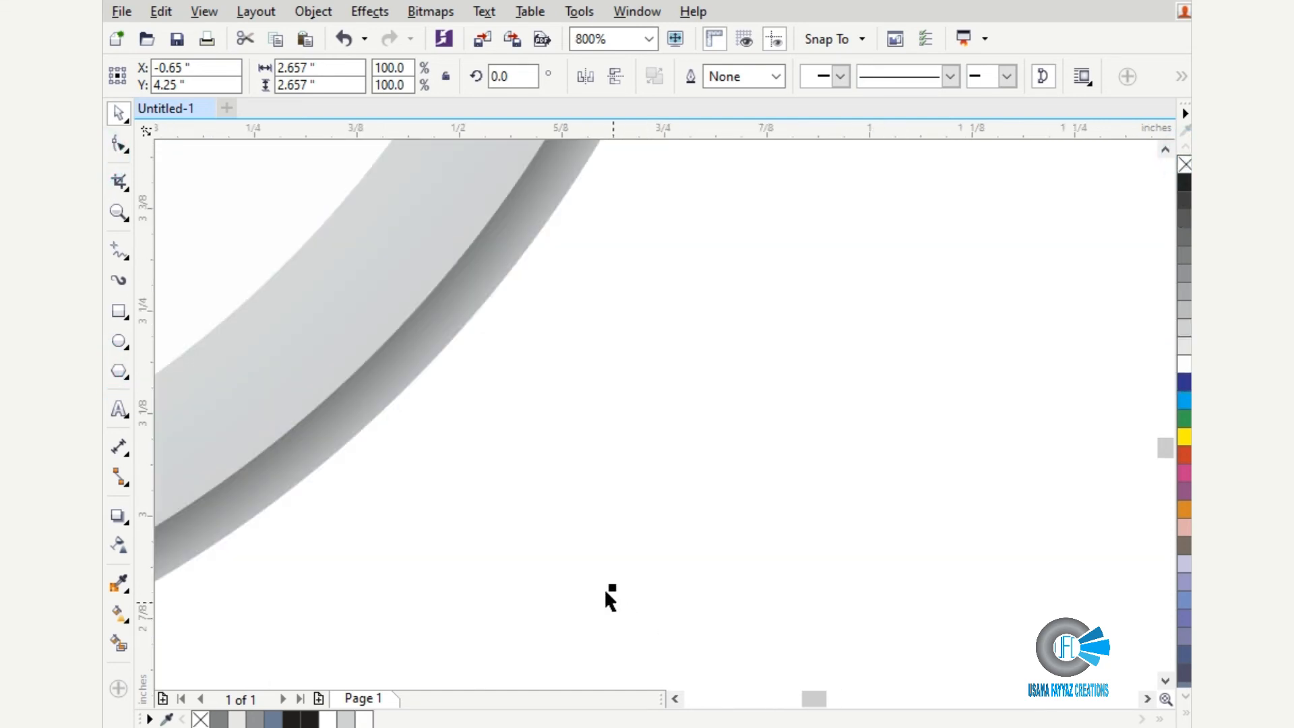
left_click_drag(610, 586, 693, 646)
left_click(423, 330)
left_click(655, 75)
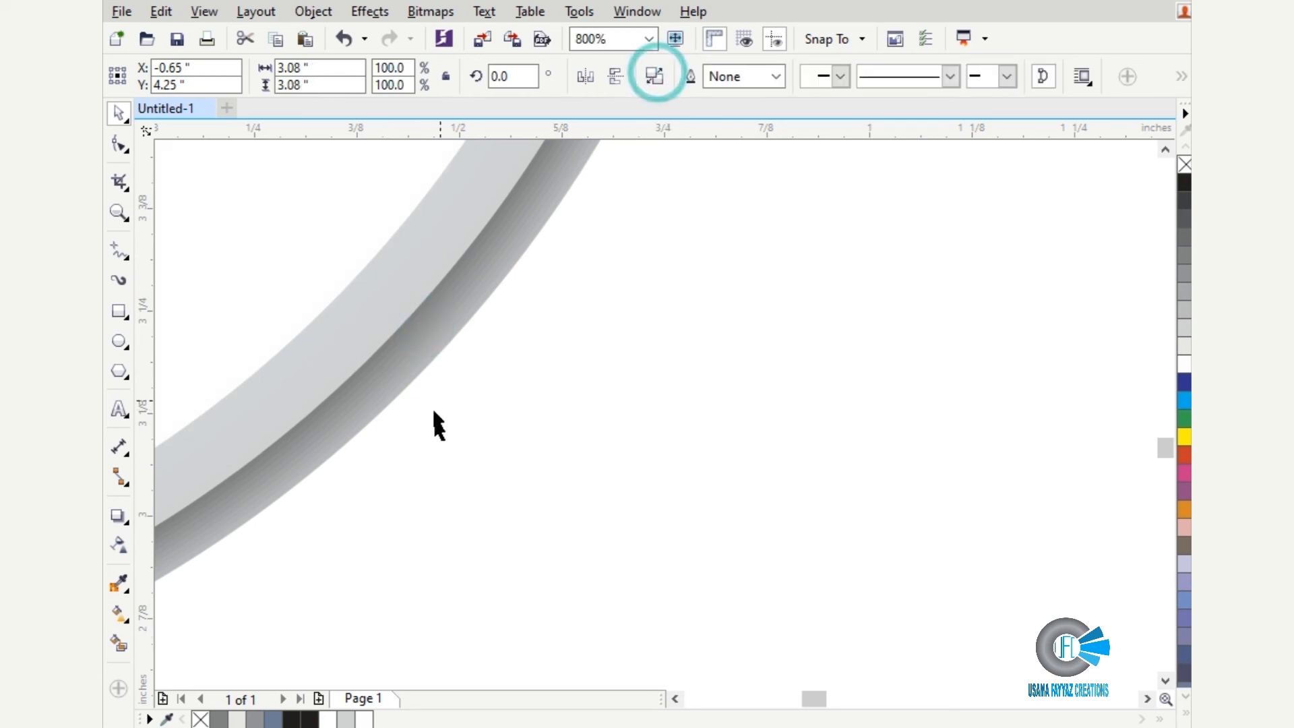
Center the thinner ring on the page around the star.
scroll(433, 425, "down", 4)
key("g")
key("p")
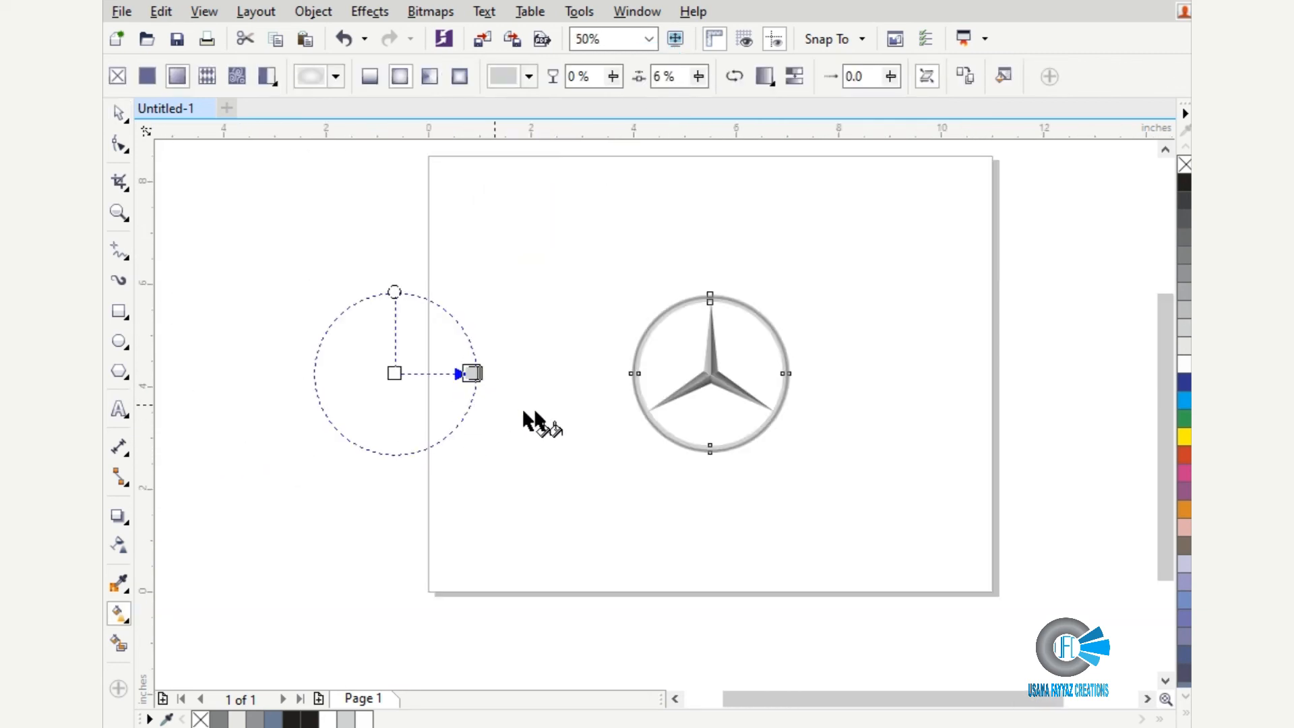
left_click(571, 456)
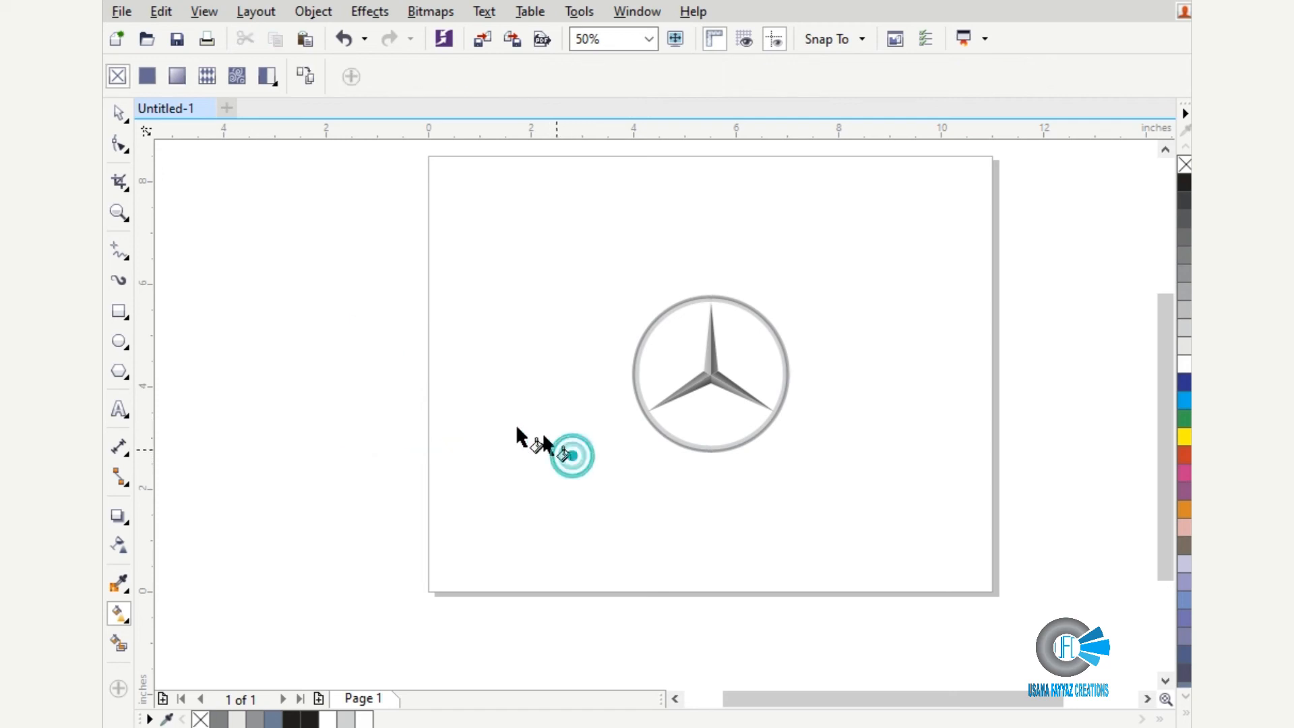
left_click(402, 396)
key("space")
left_click_drag(280, 254, 488, 499)
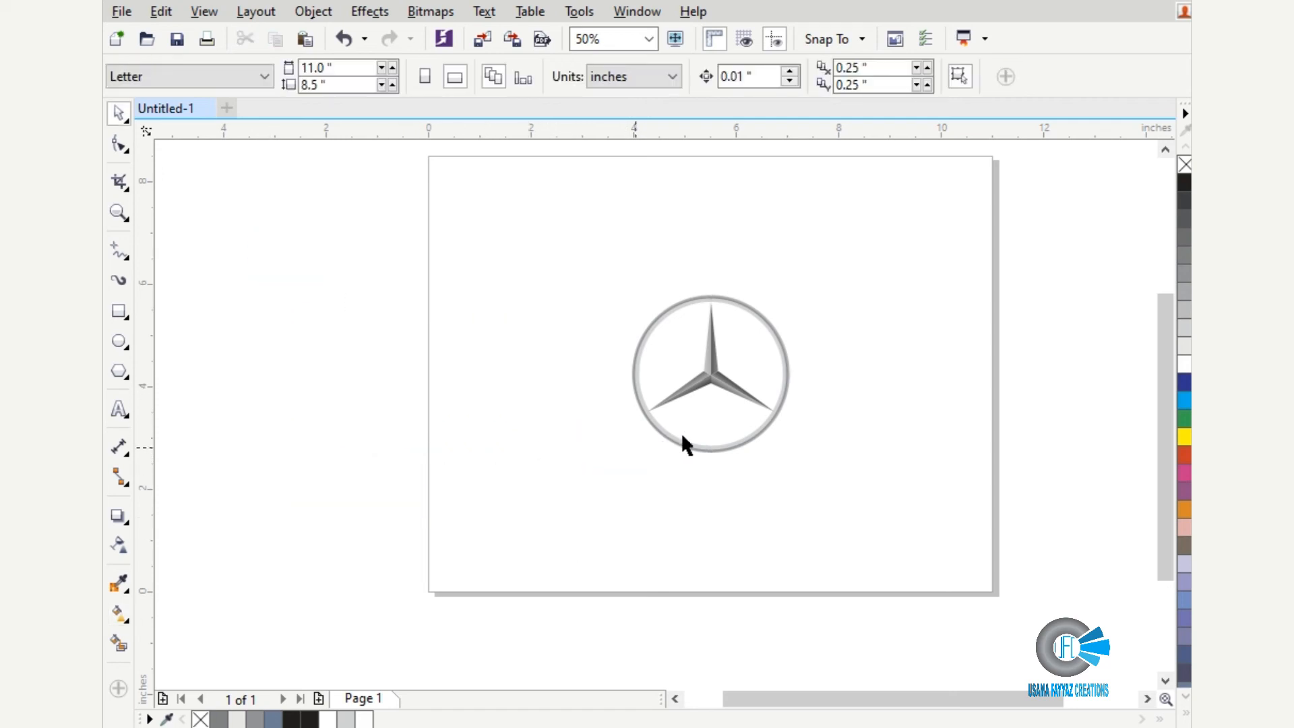
Enlarge the whole star to about 2.532 × 2.193 in so its arm tips overlap the thinner ring further.
scroll(701, 428, "up", 2)
scroll(838, 395, "up", 3)
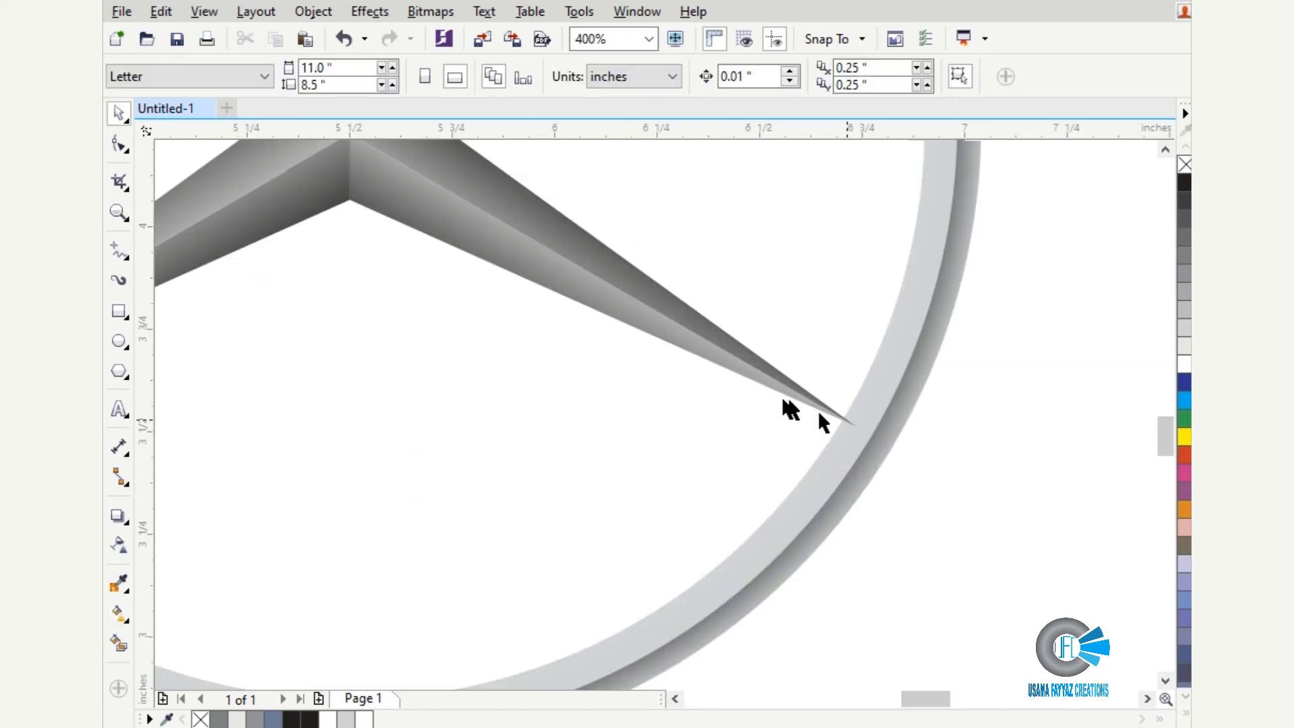
scroll(819, 413, "down", 3)
left_click_drag(838, 476, 498, 191)
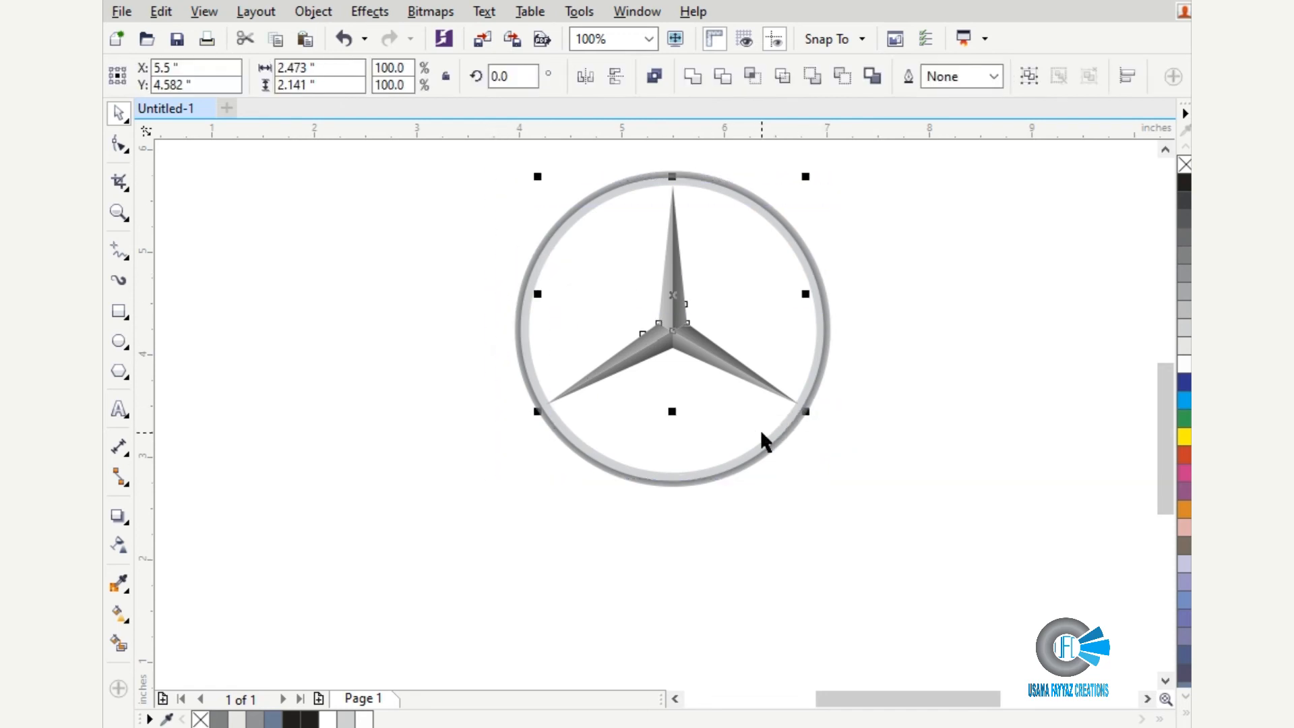
scroll(801, 415, "up", 3)
scroll(802, 370, "up", 1)
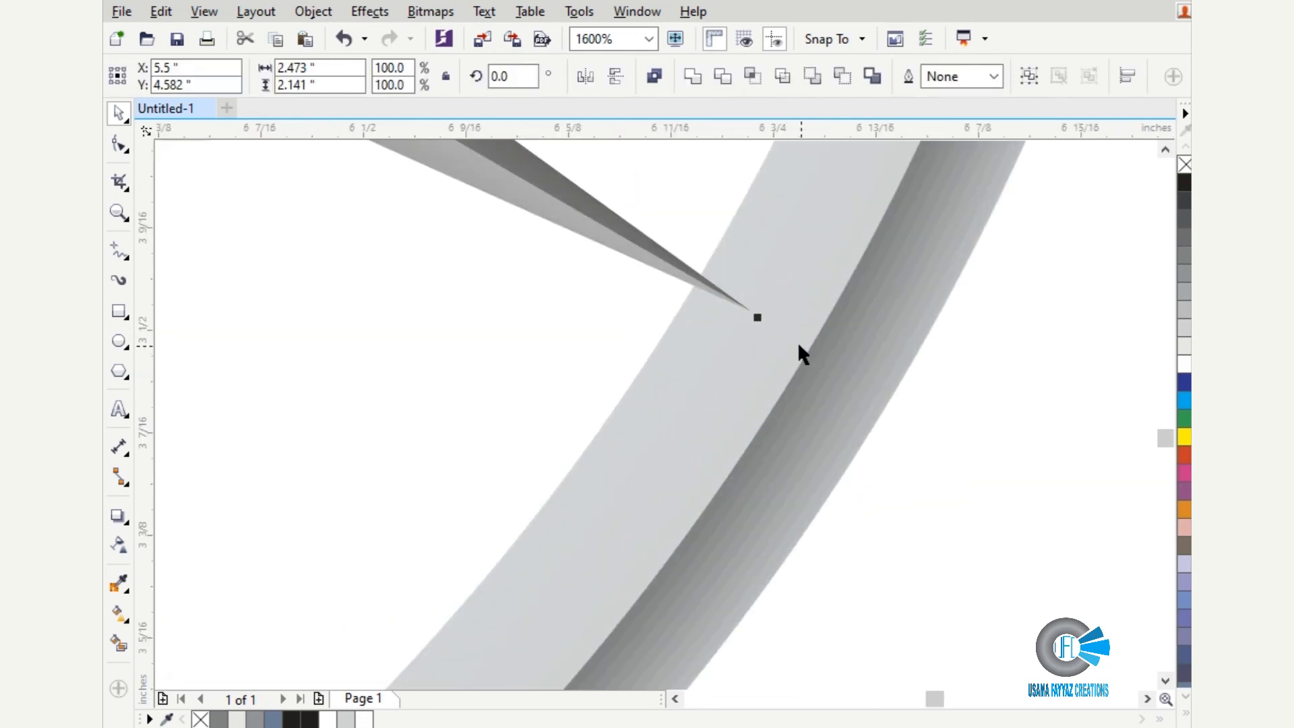
left_click(750, 310)
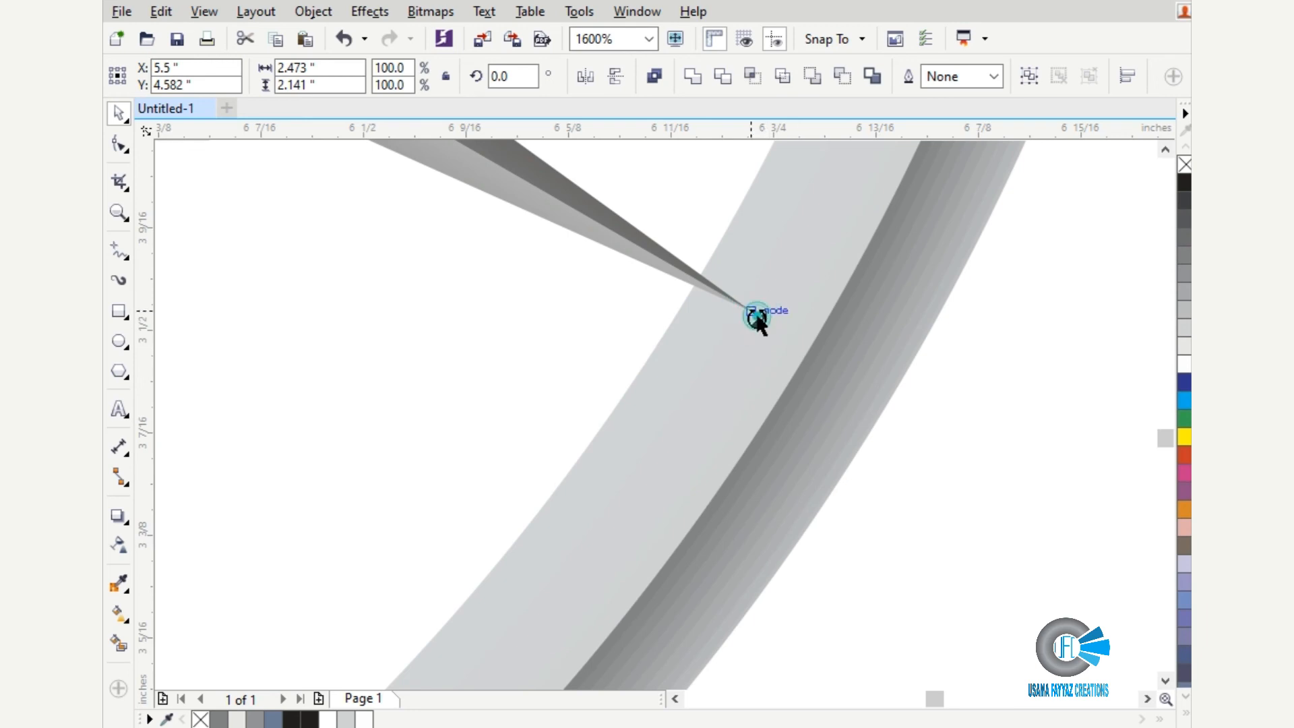
left_click_drag(759, 312, 806, 367)
scroll(807, 405, "down", 4)
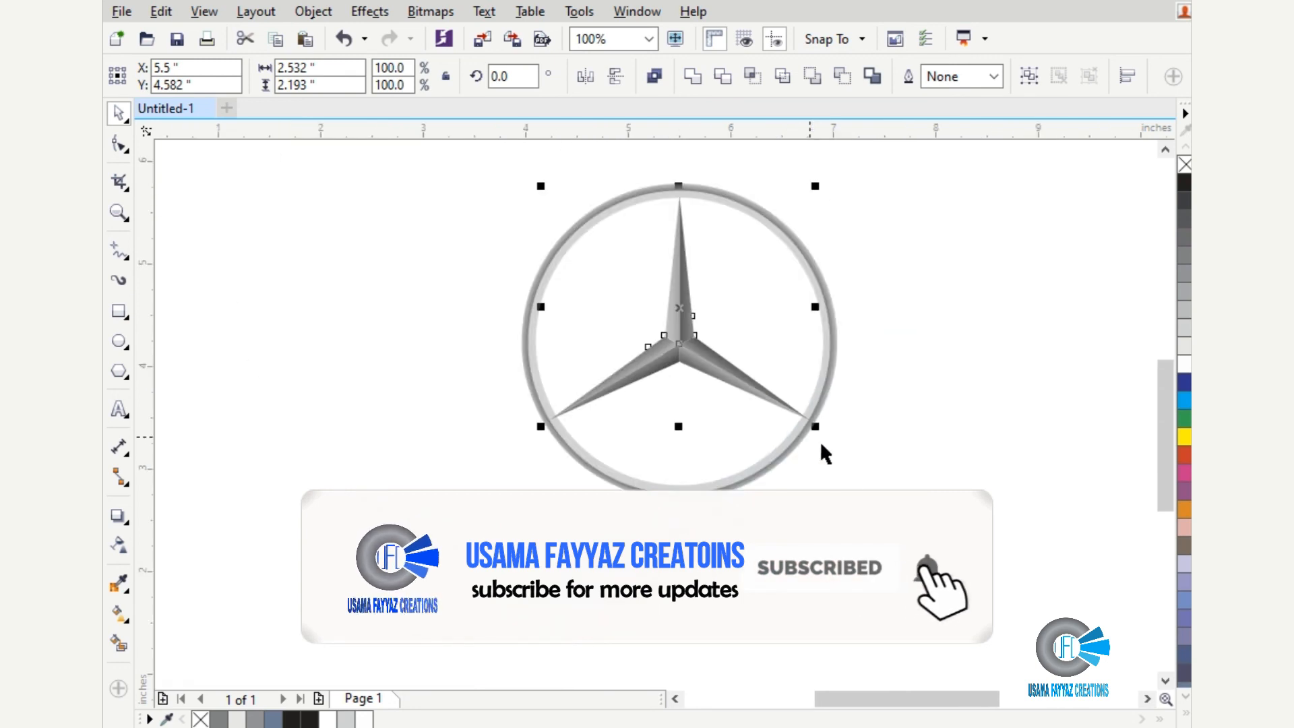
left_click(854, 474)
Add the 24 pt Arial text "Mercedes-Benz" at the lower edge of the ring.
scroll(822, 337, "up", 1)
scroll(614, 472, "down", 1)
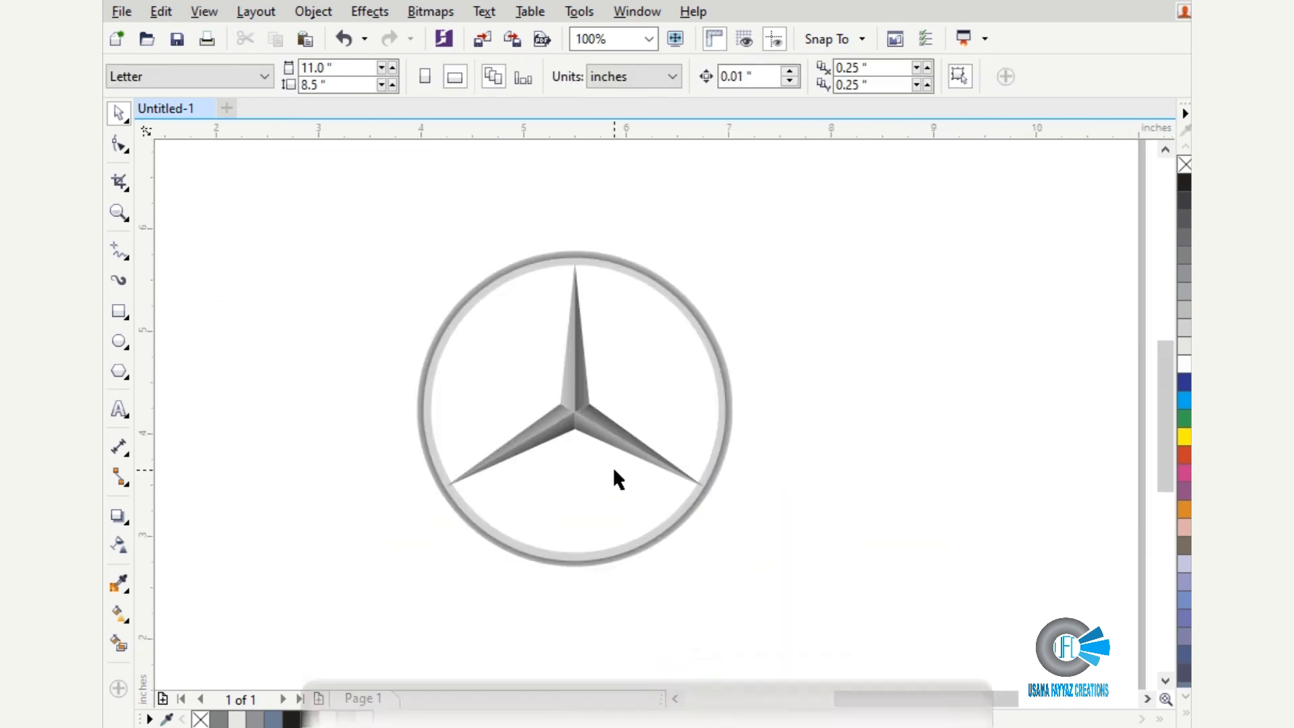
scroll(601, 425, "up", 1)
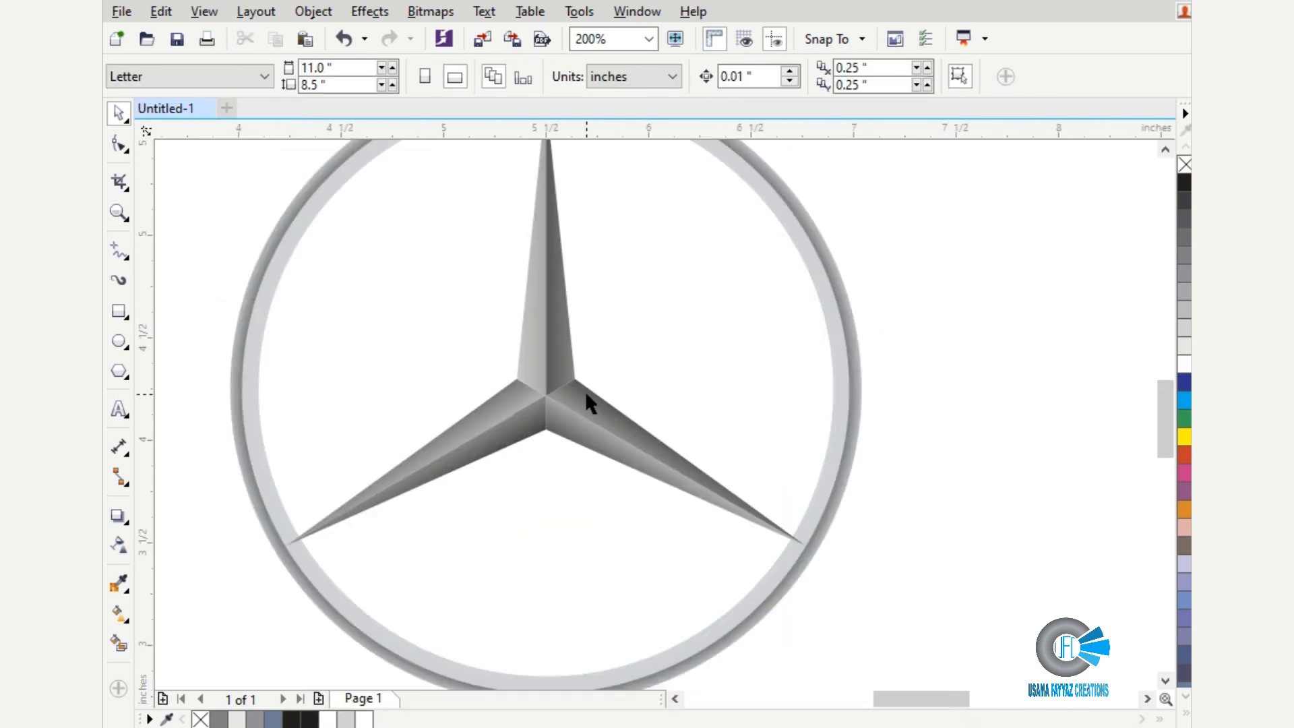
scroll(566, 401, "down", 1)
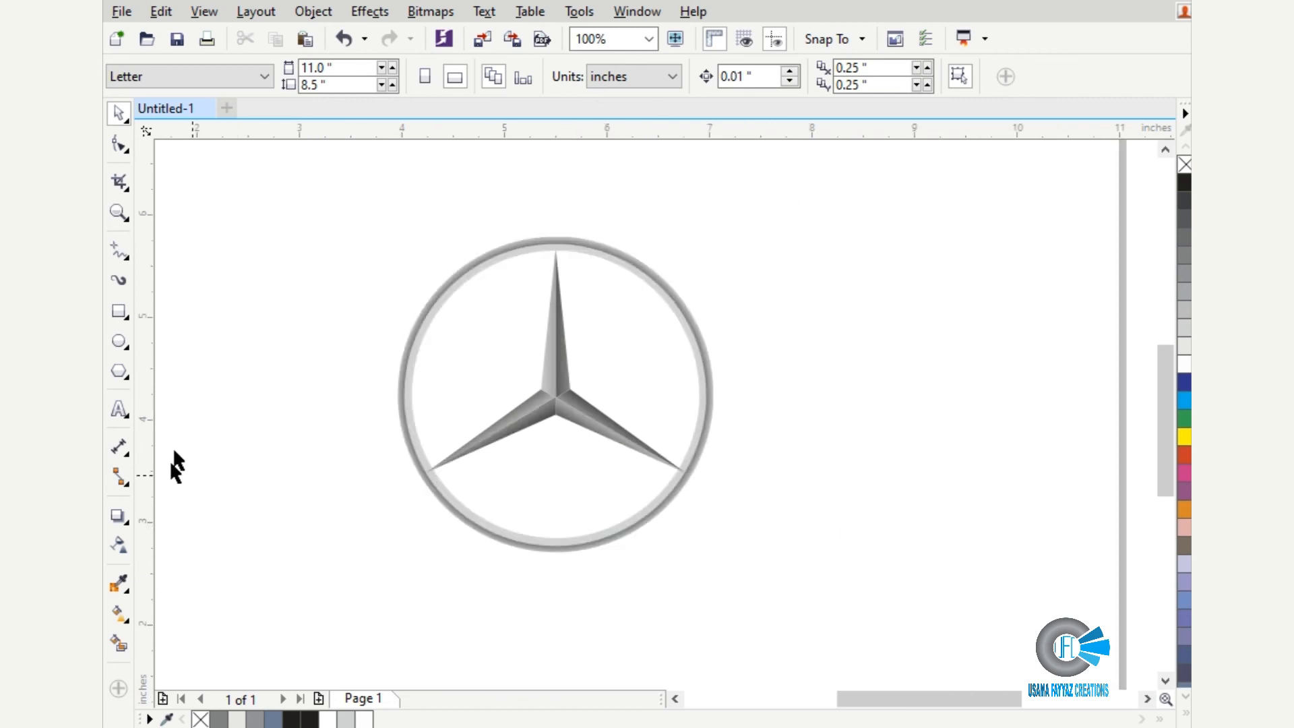
left_click(119, 408)
left_click(417, 567)
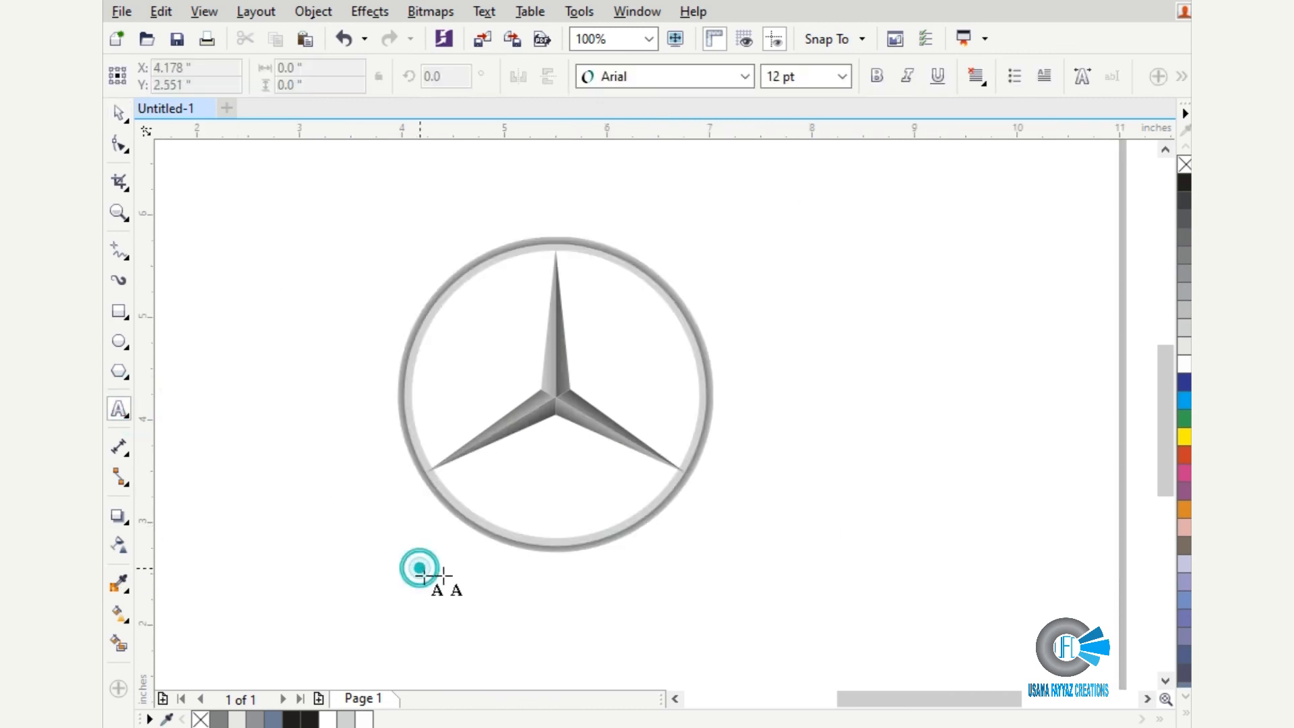
type("Mercedes-Benz")
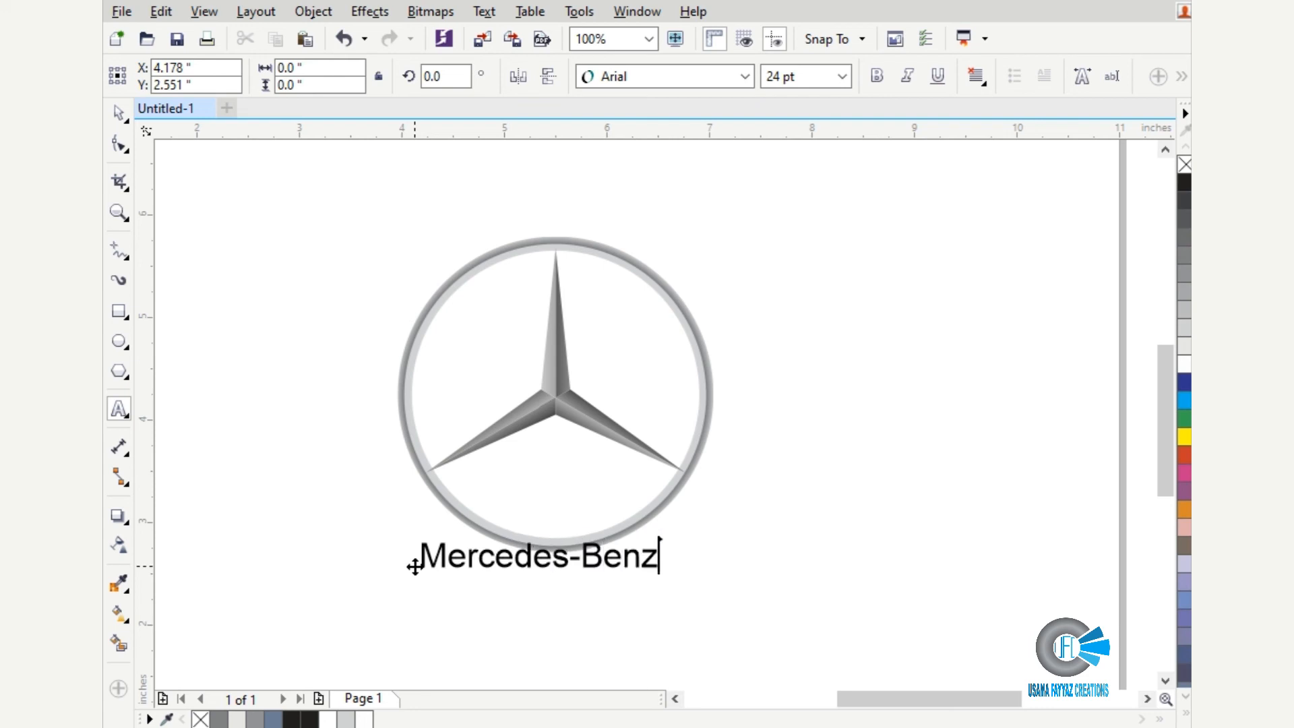
left_click(121, 141)
Set the "Mercedes-Benz" text in the Corporate A font and enlarge it to about 40.969 pt.
left_click(630, 76)
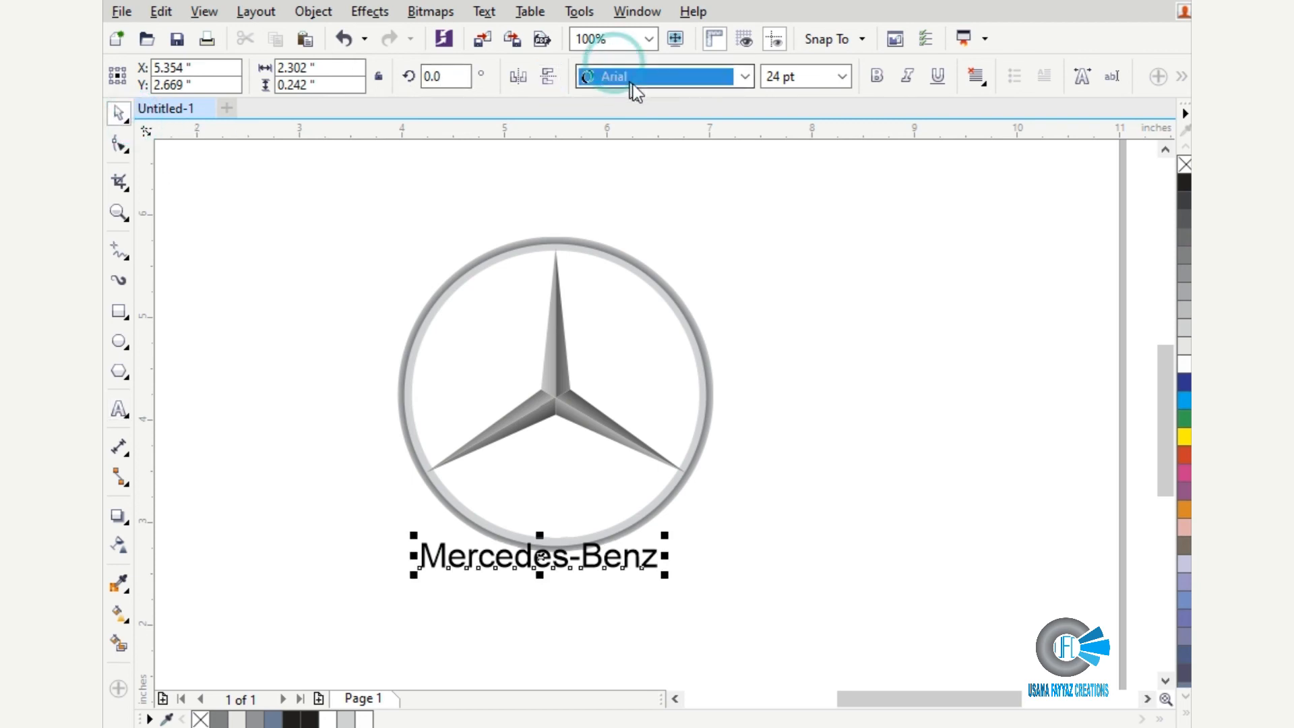
left_click(668, 74)
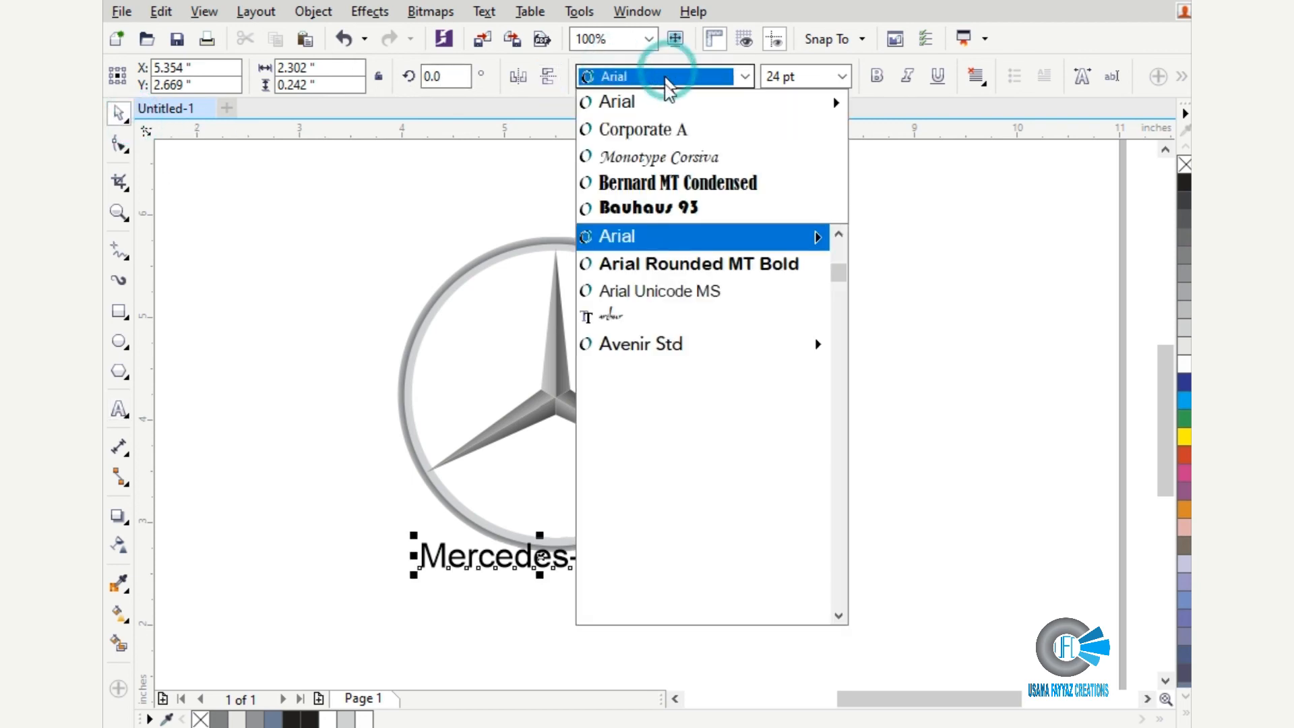
left_click(654, 129)
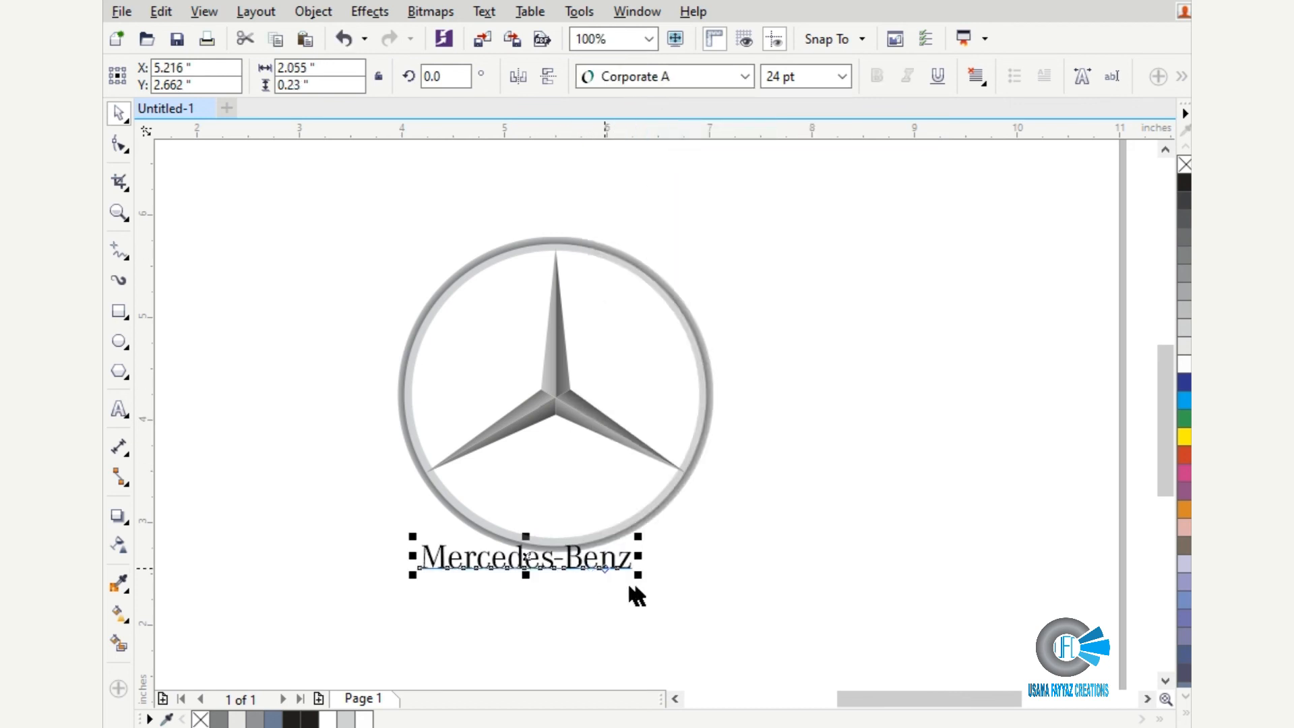
left_click_drag(644, 580, 716, 600)
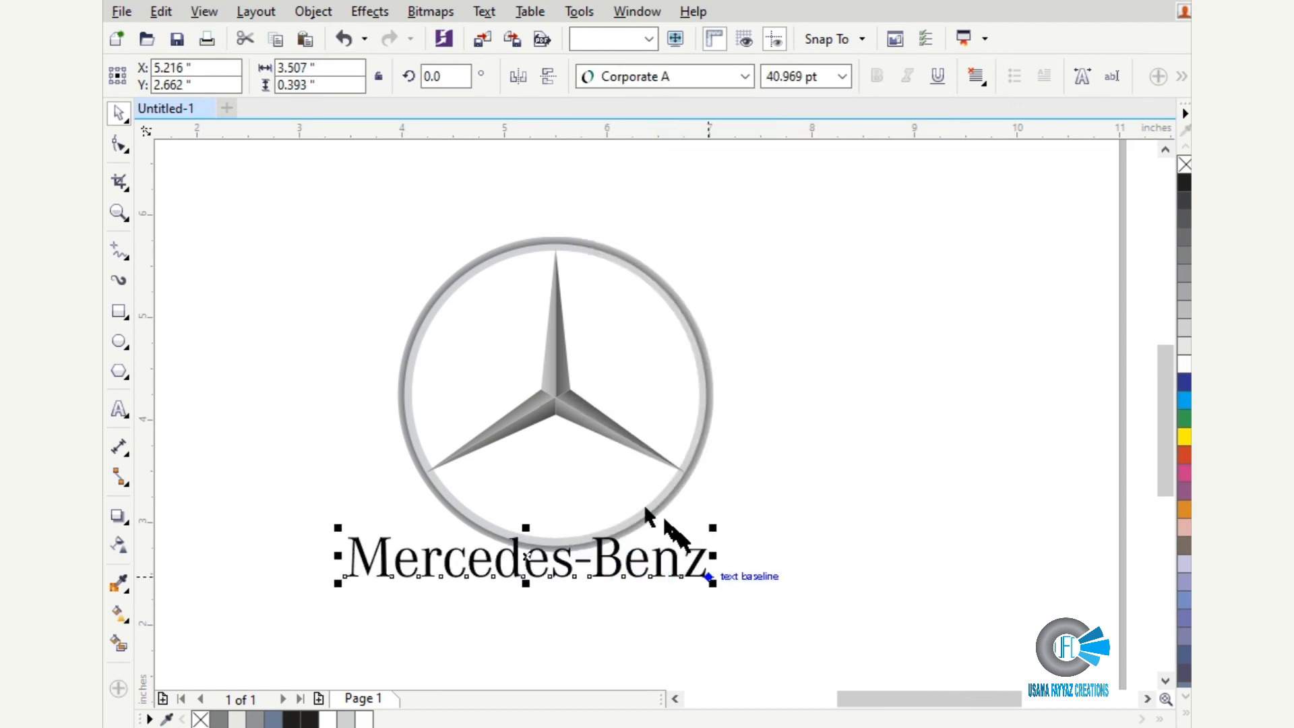
Center the "Mercedes-Benz" text horizontally on the page and move it below the ring, to about X 5.5, Y 2.25 in.
key("p")
left_click_drag(569, 392, 638, 572)
left_click(640, 559)
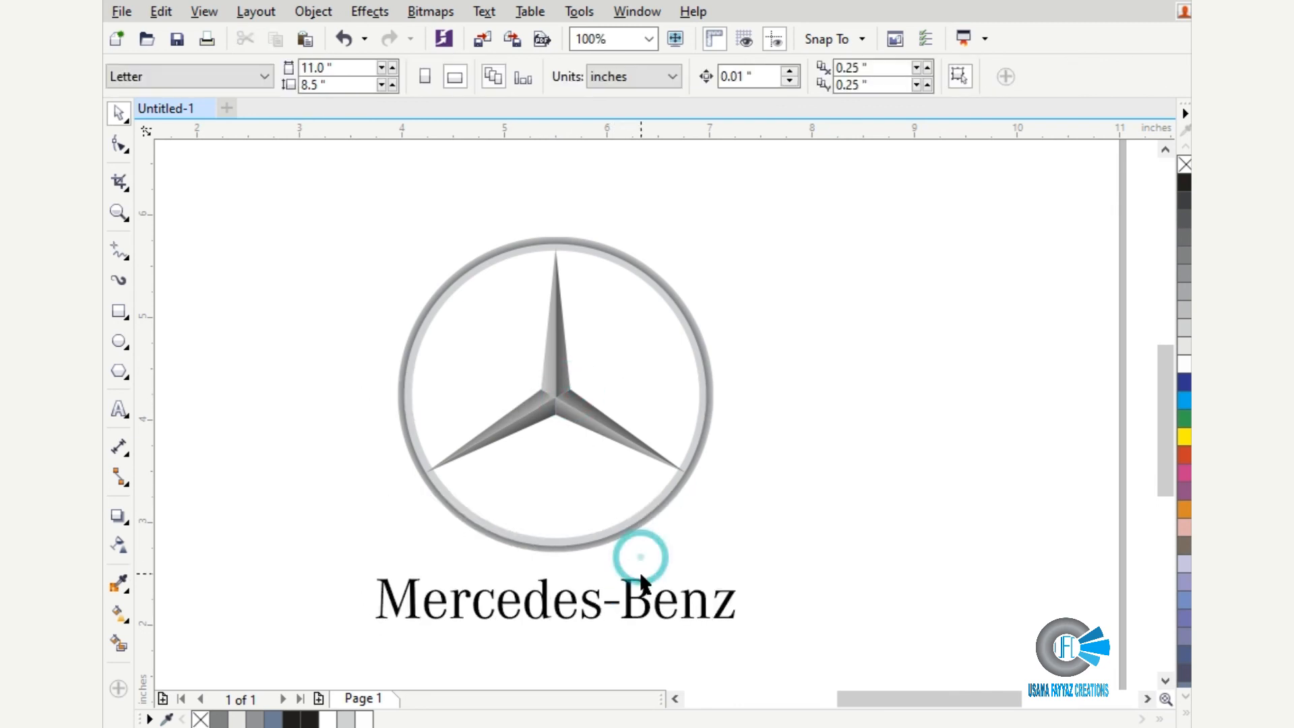
Fill the "Mercedes-Benz" text with the medium gray already used in the document.
left_click(640, 581)
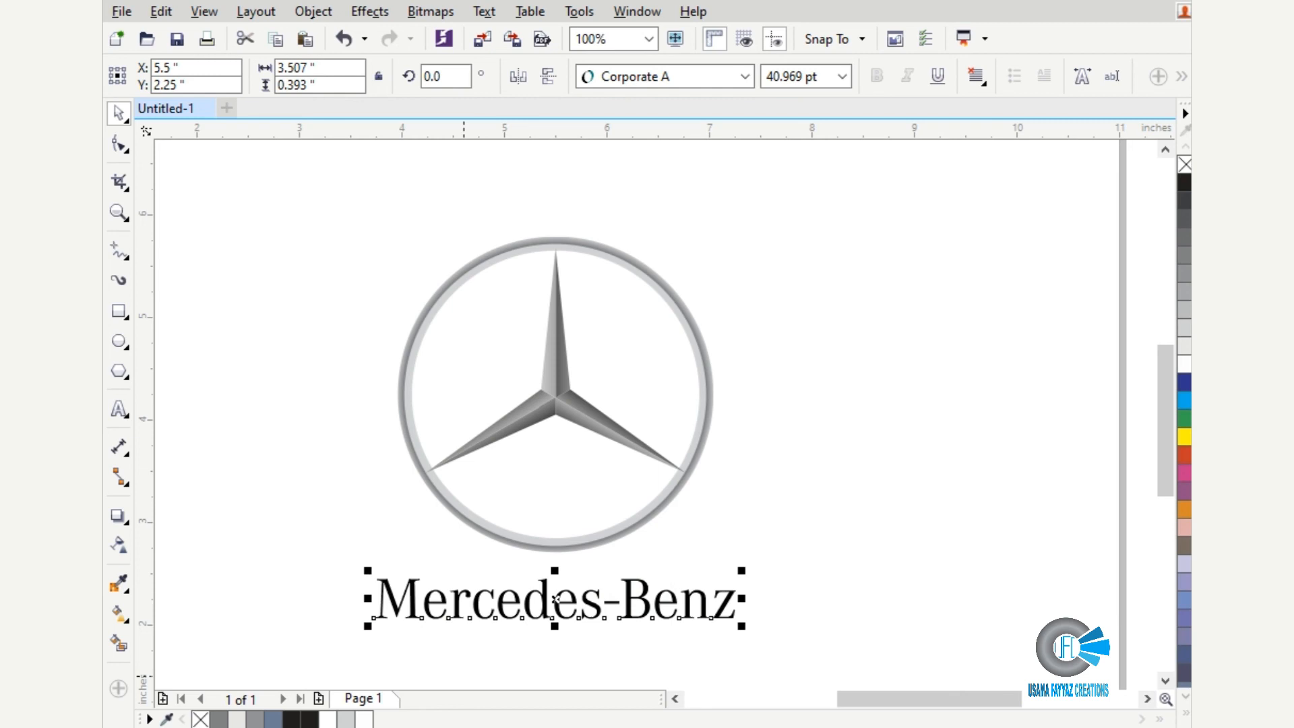
left_click(255, 719)
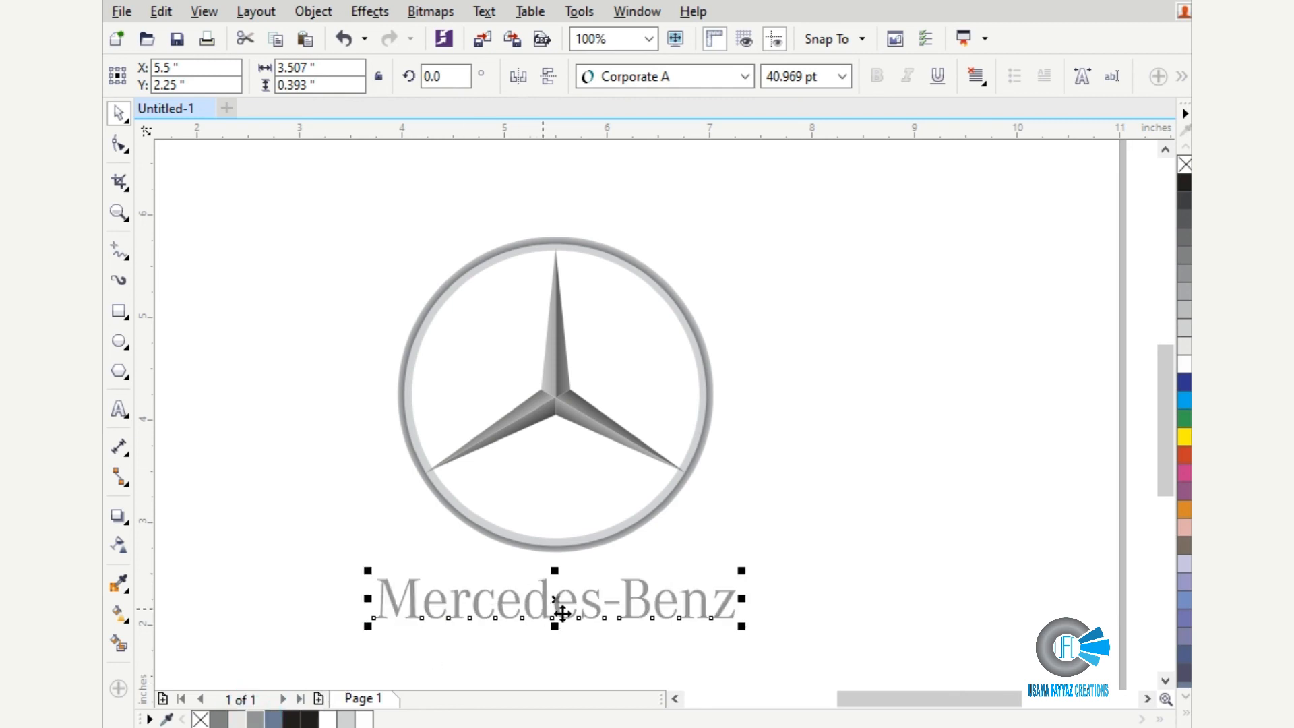
left_click(637, 644)
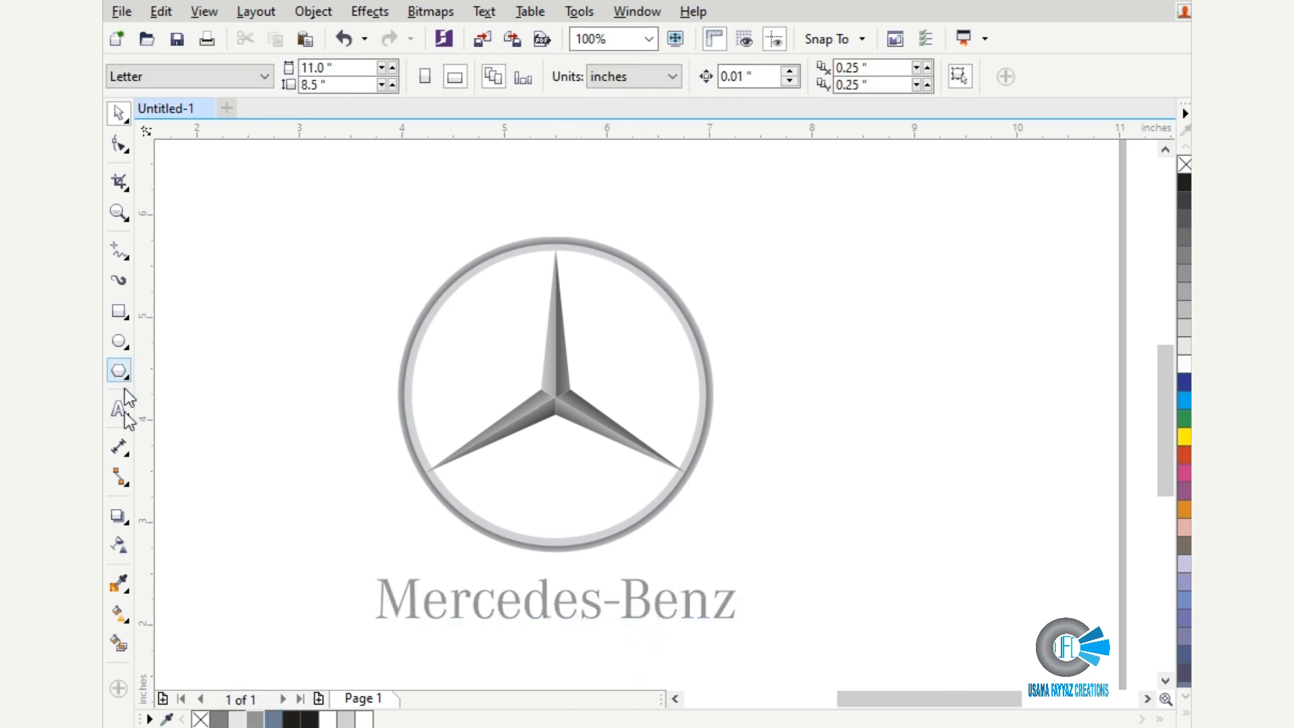
left_click(119, 210)
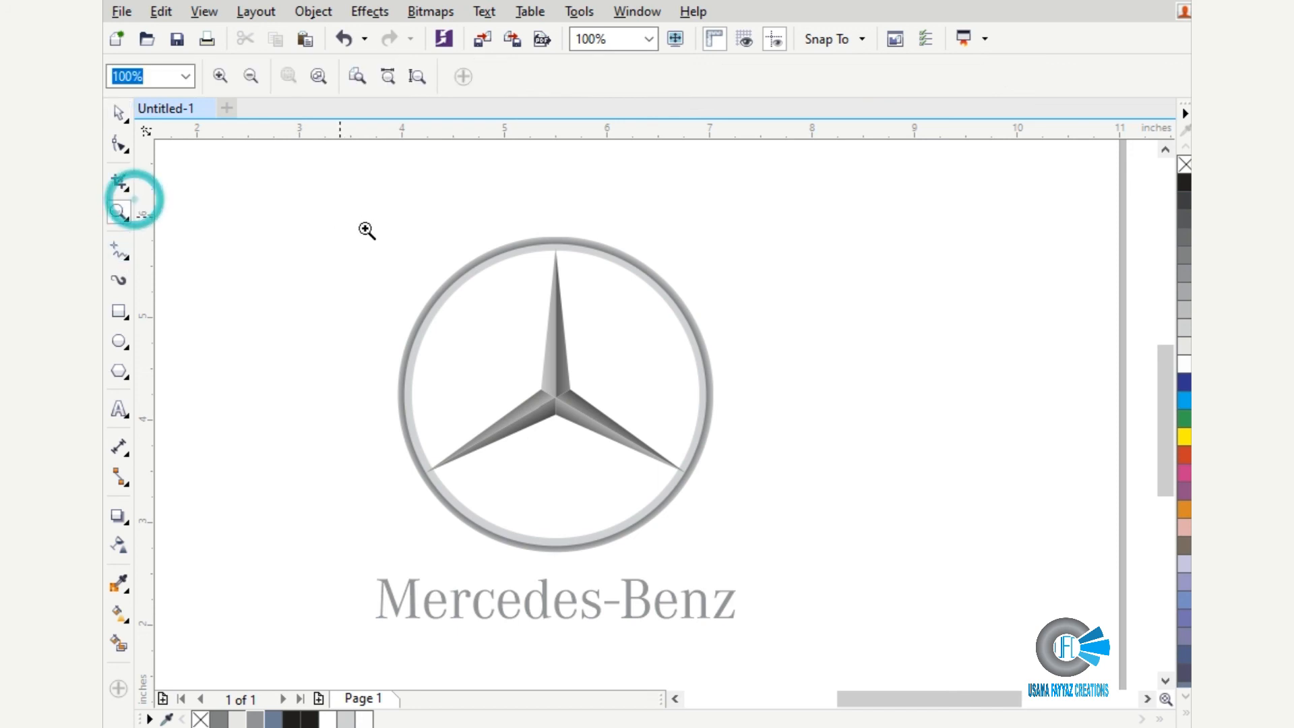
left_click_drag(365, 229, 740, 618)
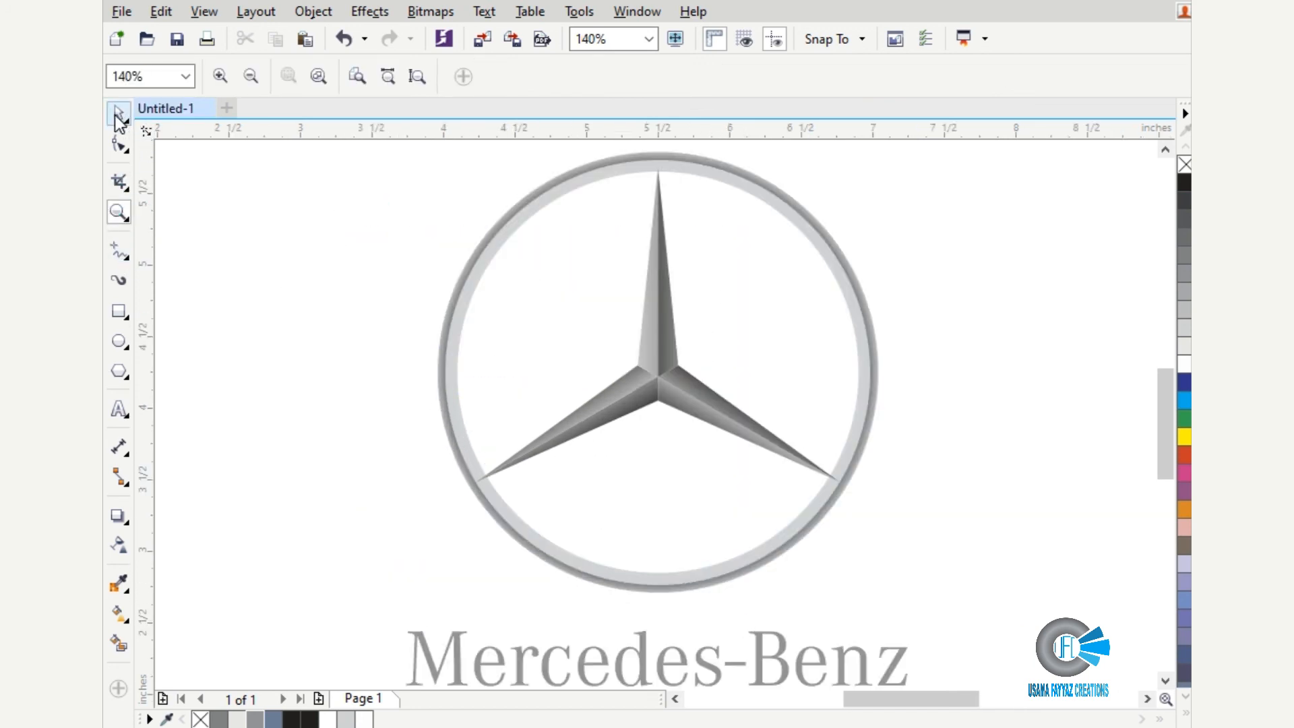
left_click(118, 112)
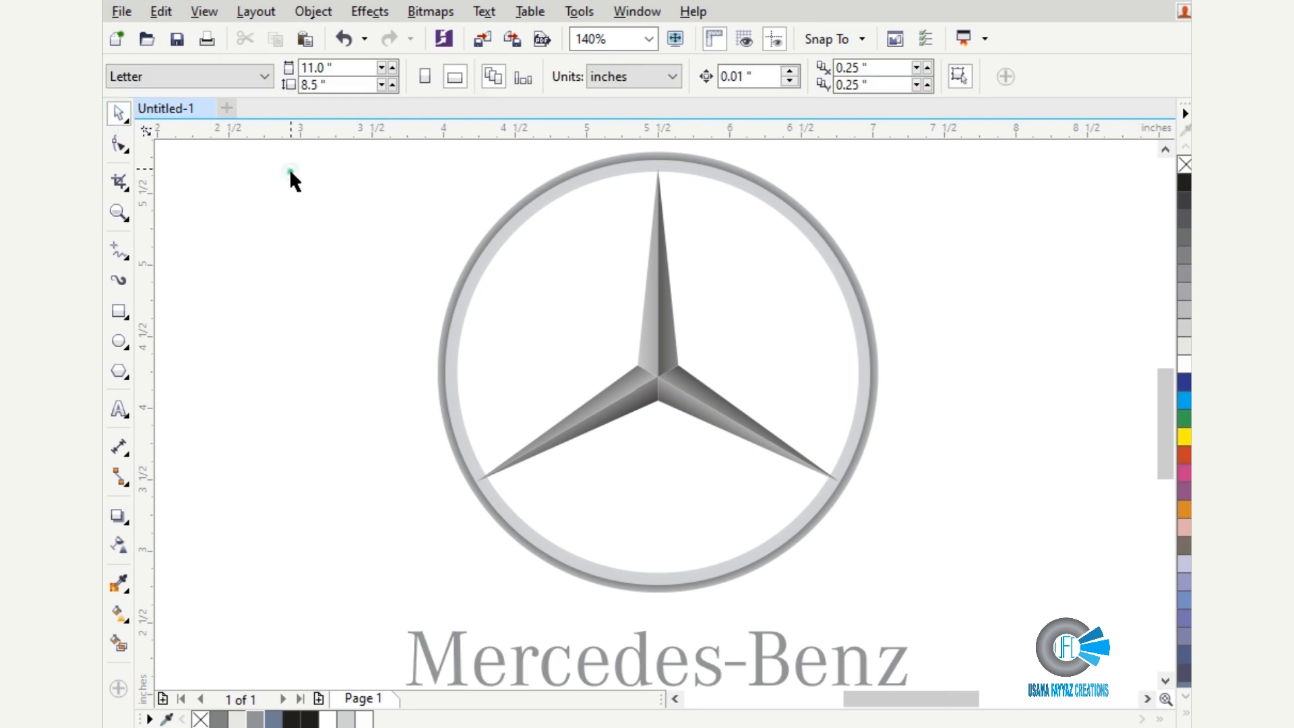
left_click(119, 623)
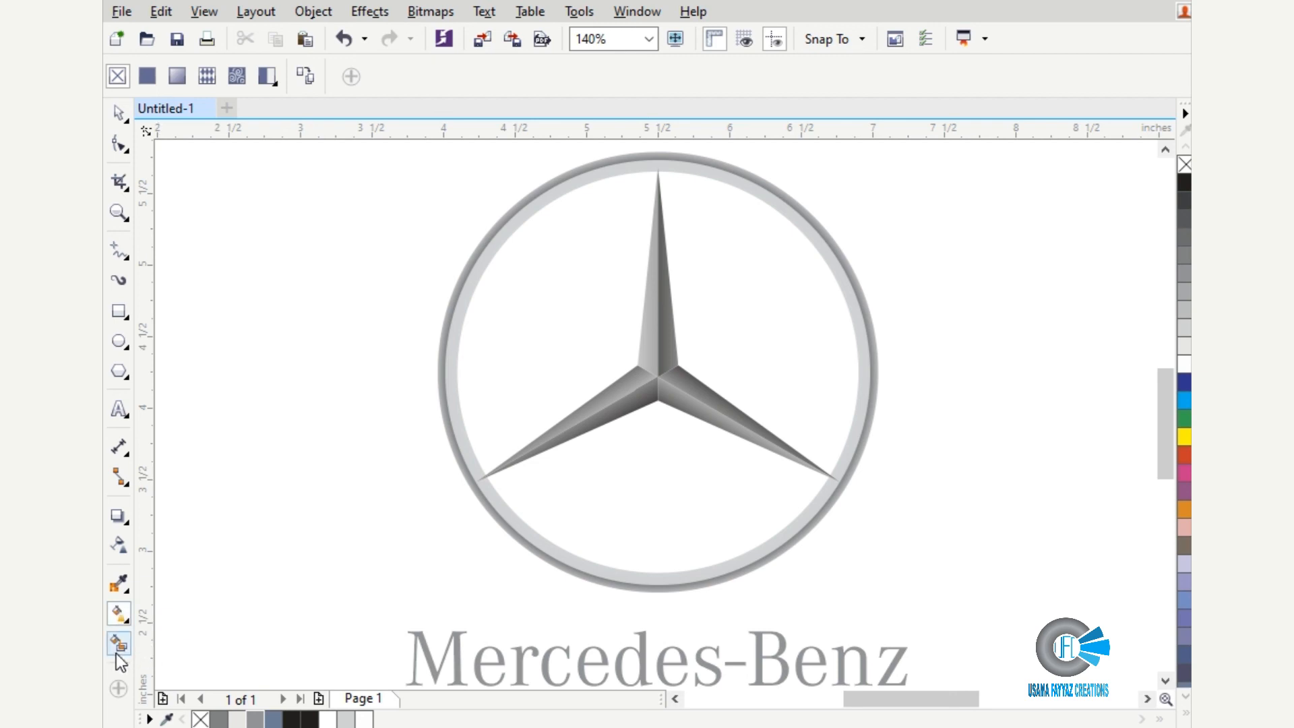
left_click(115, 653)
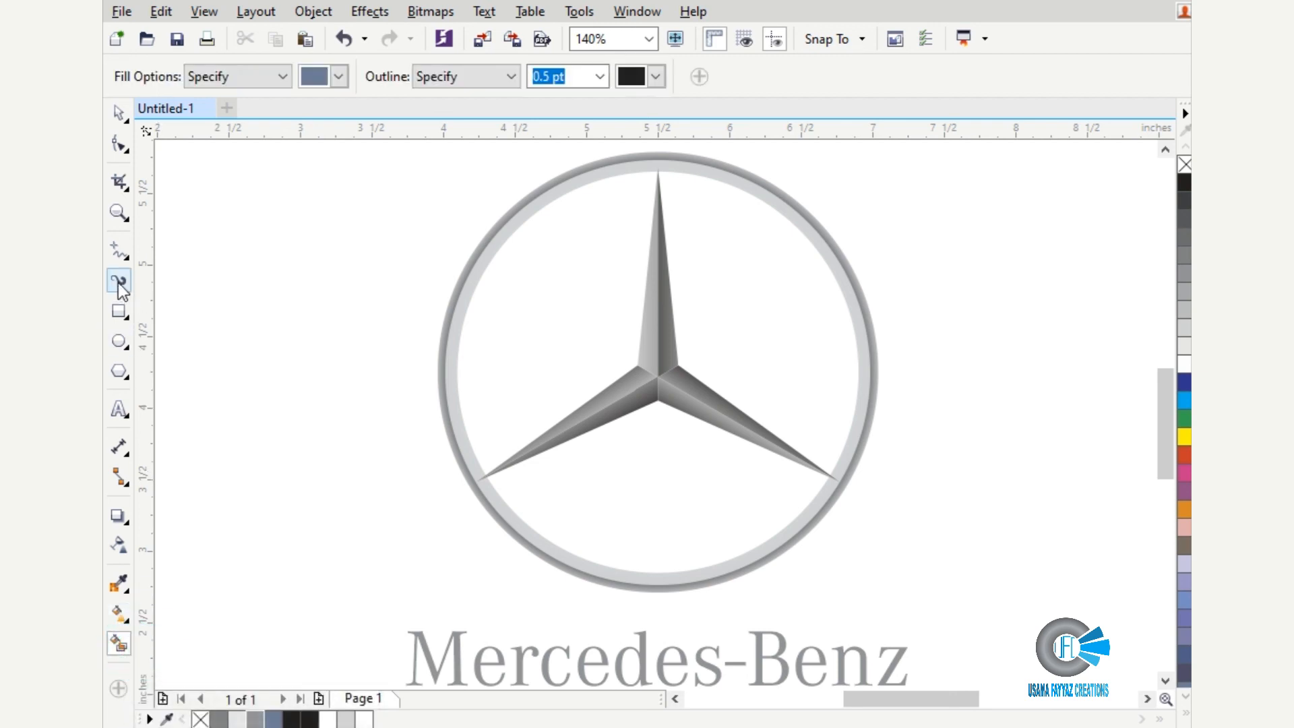
left_click(117, 253)
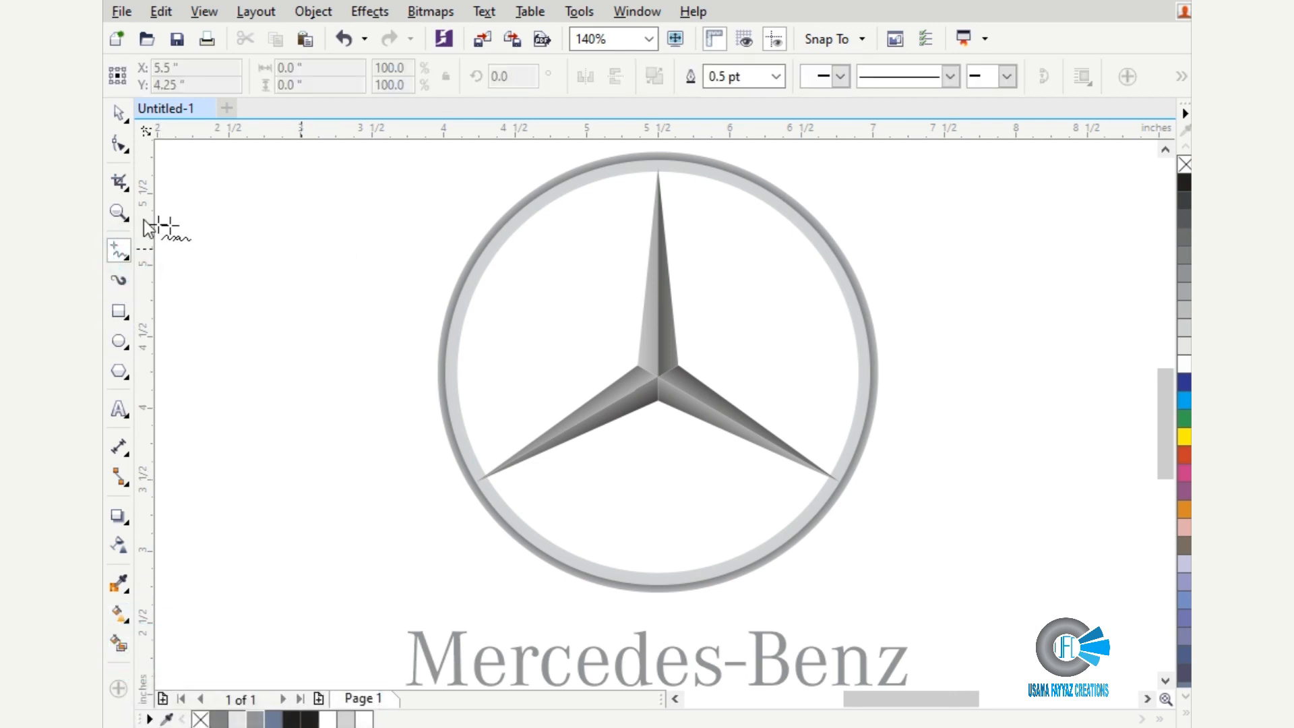
left_click(119, 113)
left_click(119, 311)
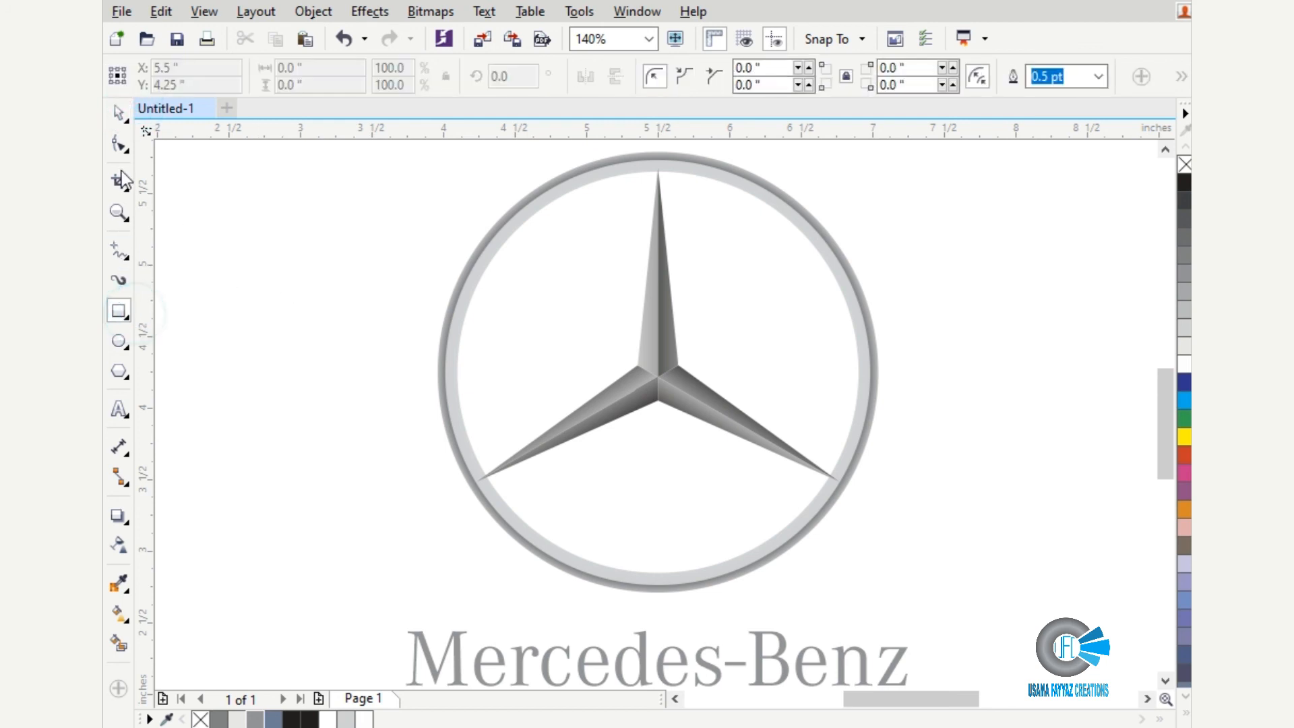
left_click(118, 116)
left_click(281, 204)
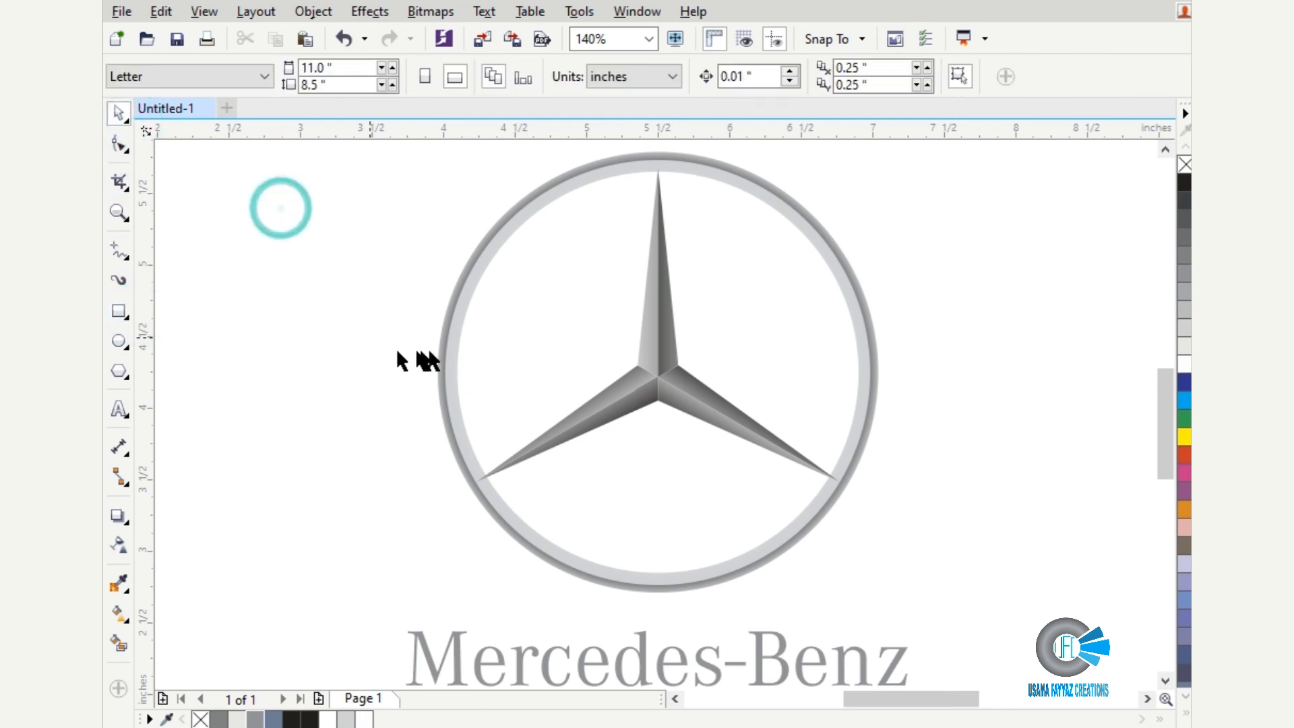
Group the ring, the star and the "Mercedes-Benz" text into a single object.
scroll(443, 353, "down", 3)
left_click_drag(384, 220, 787, 606)
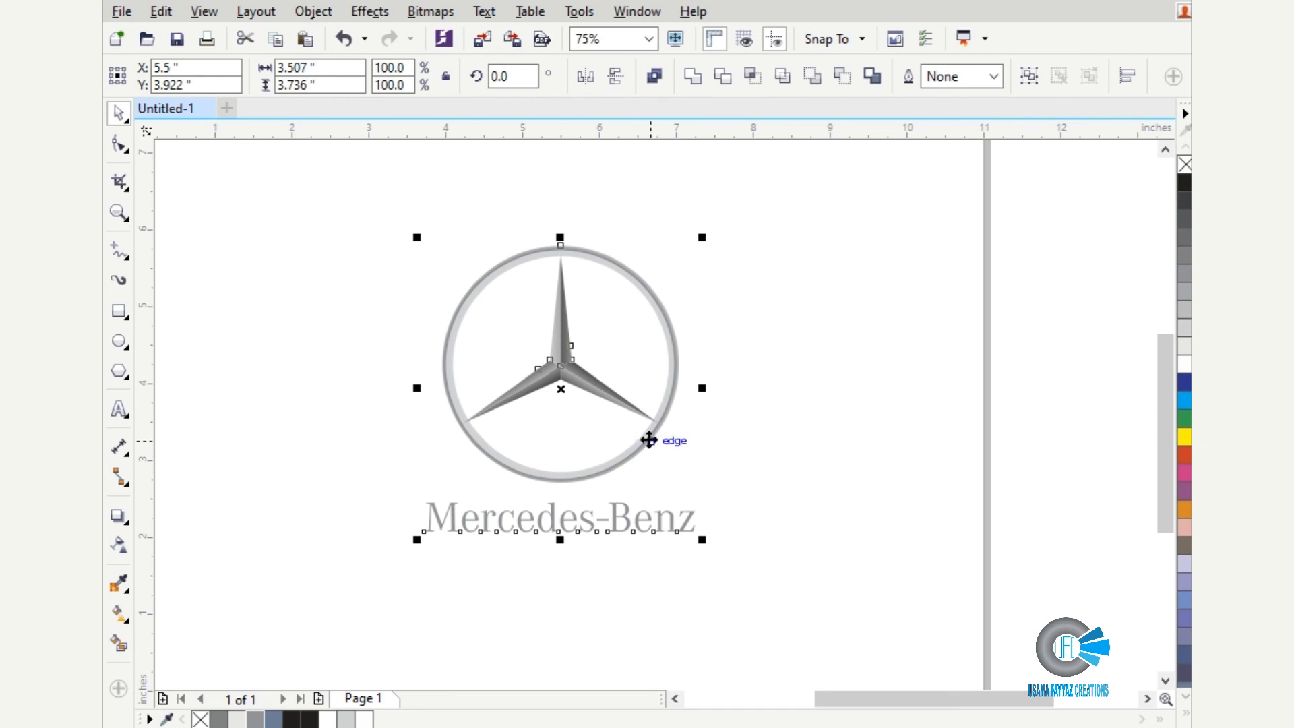
key("ctrl+g")
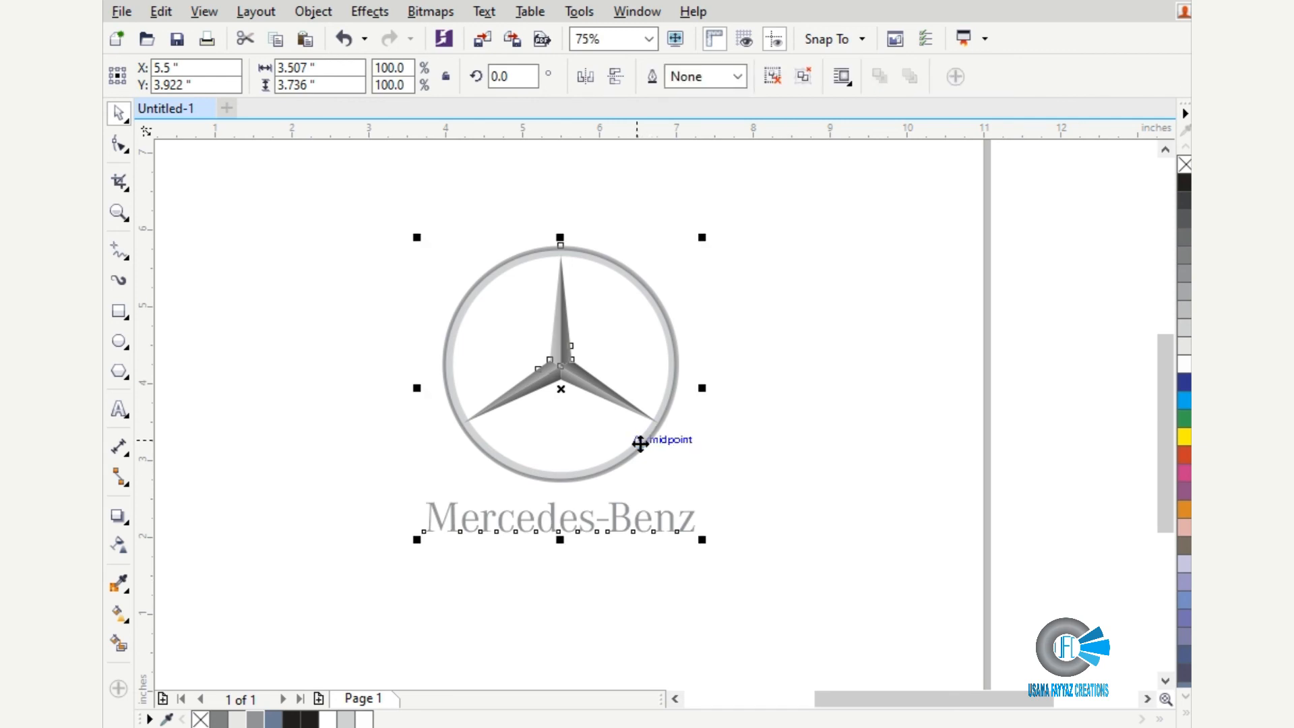
left_click(847, 502)
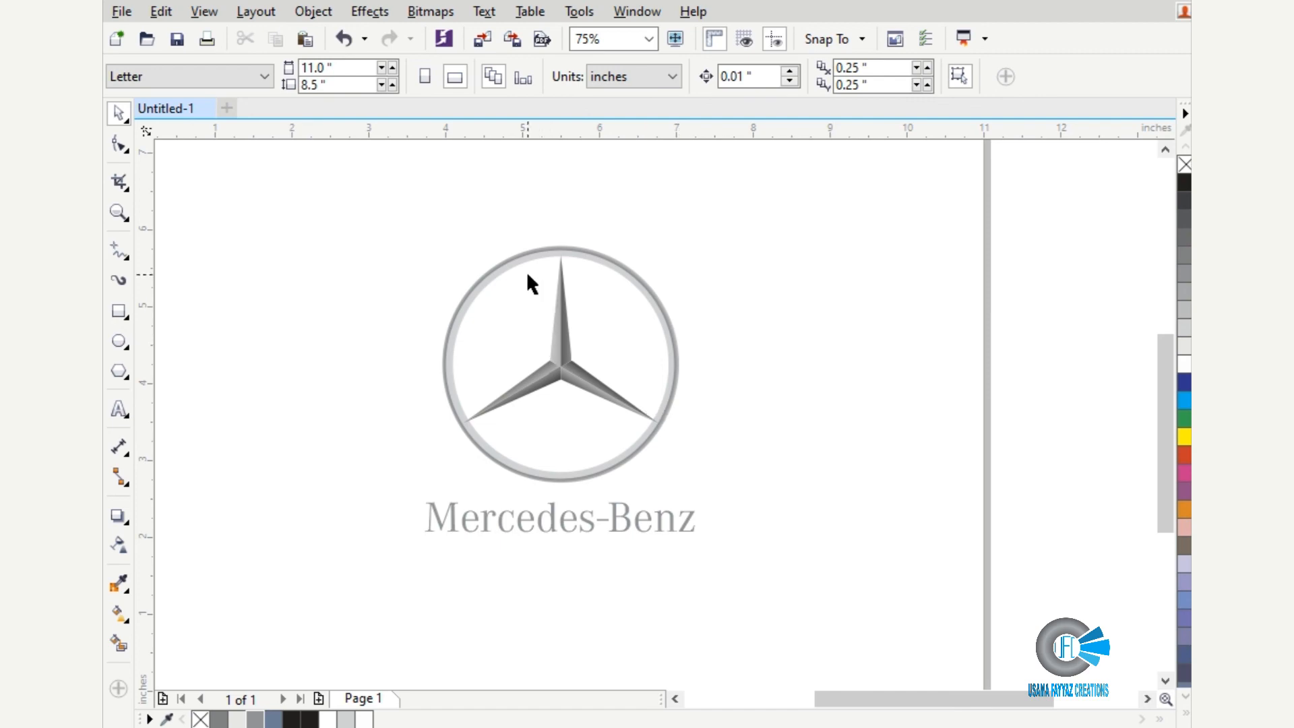